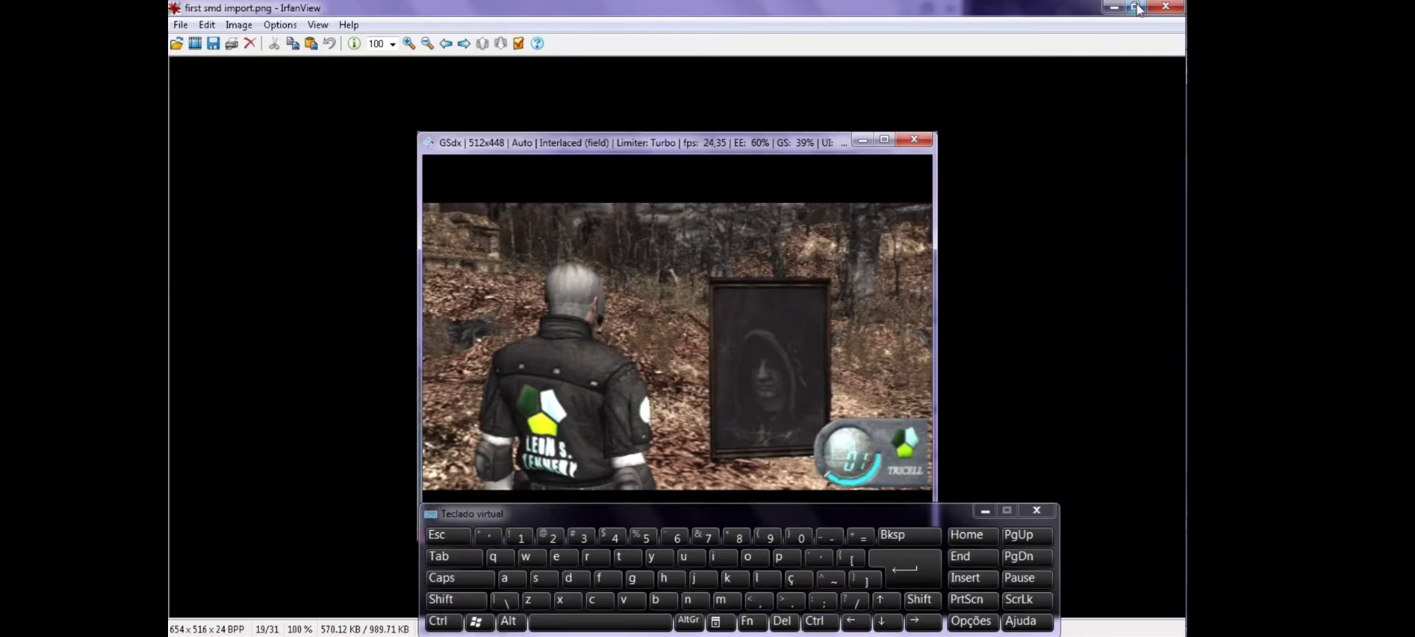
- Close the image viewer and, in AFSExplorer, export r212.dat from 2022_pl05.iso to the Editar Itens+Quantidades folder, replacing the existing copy
click(1165, 6)
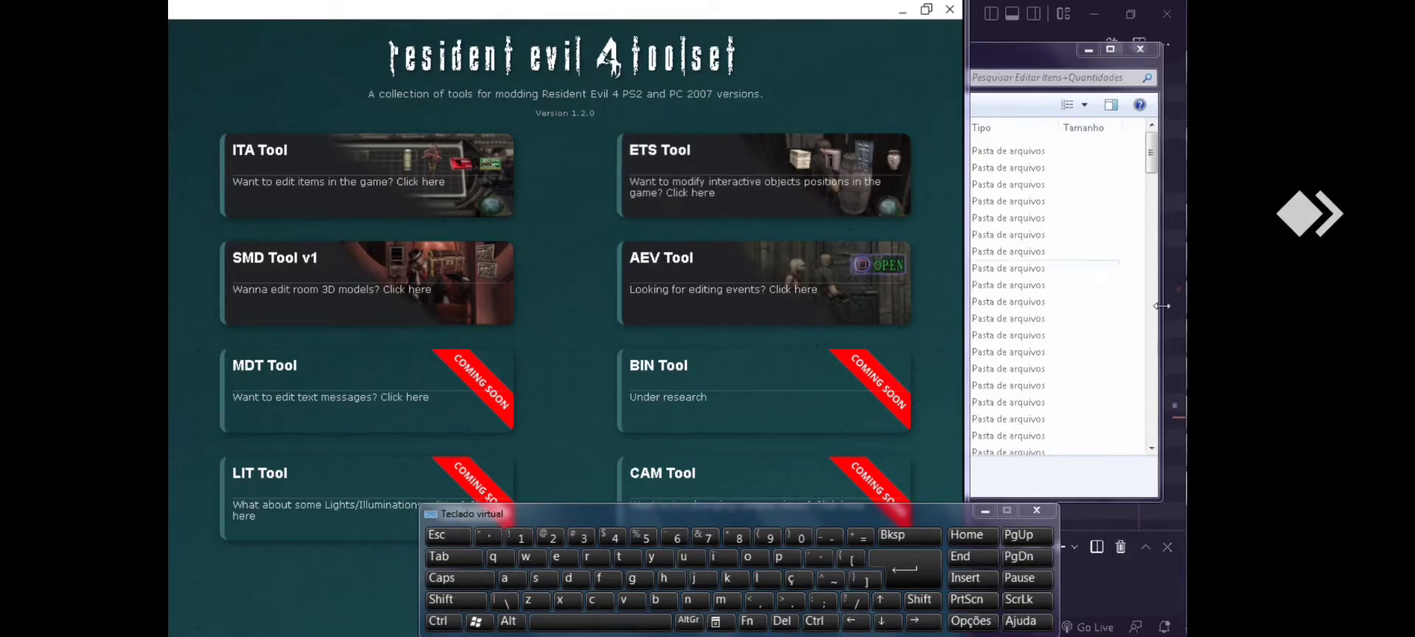
click(1178, 376)
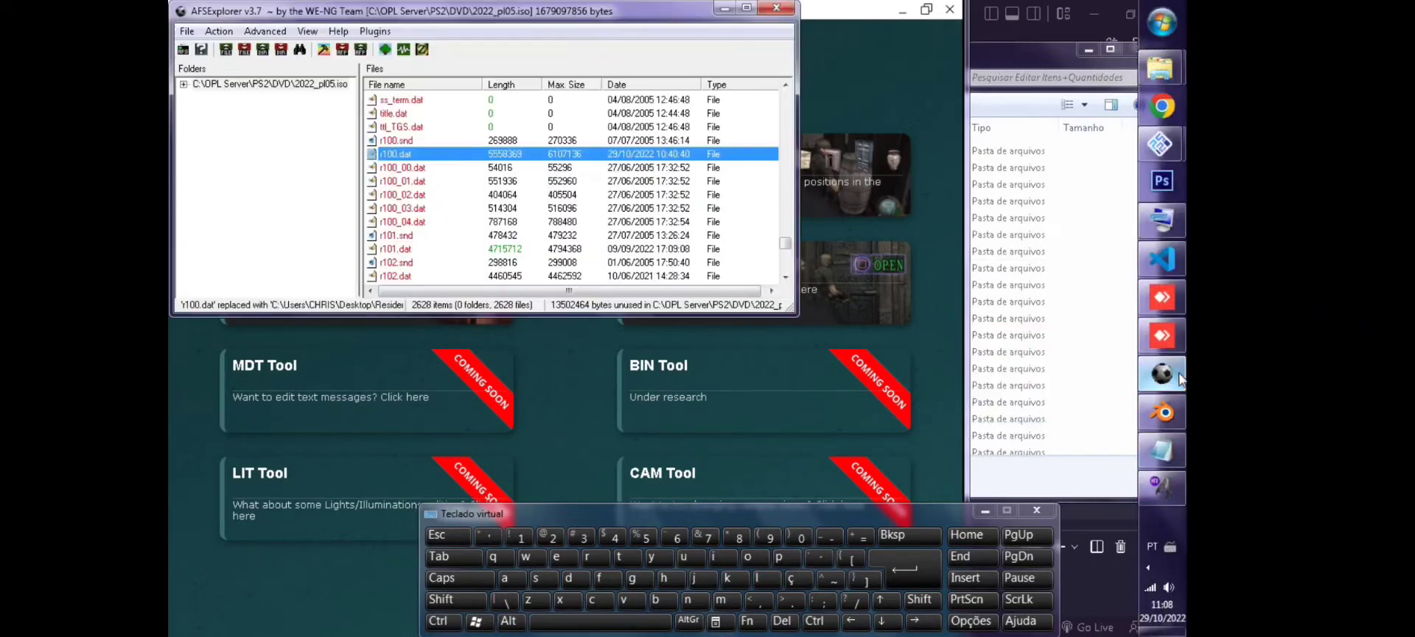
click(566, 195)
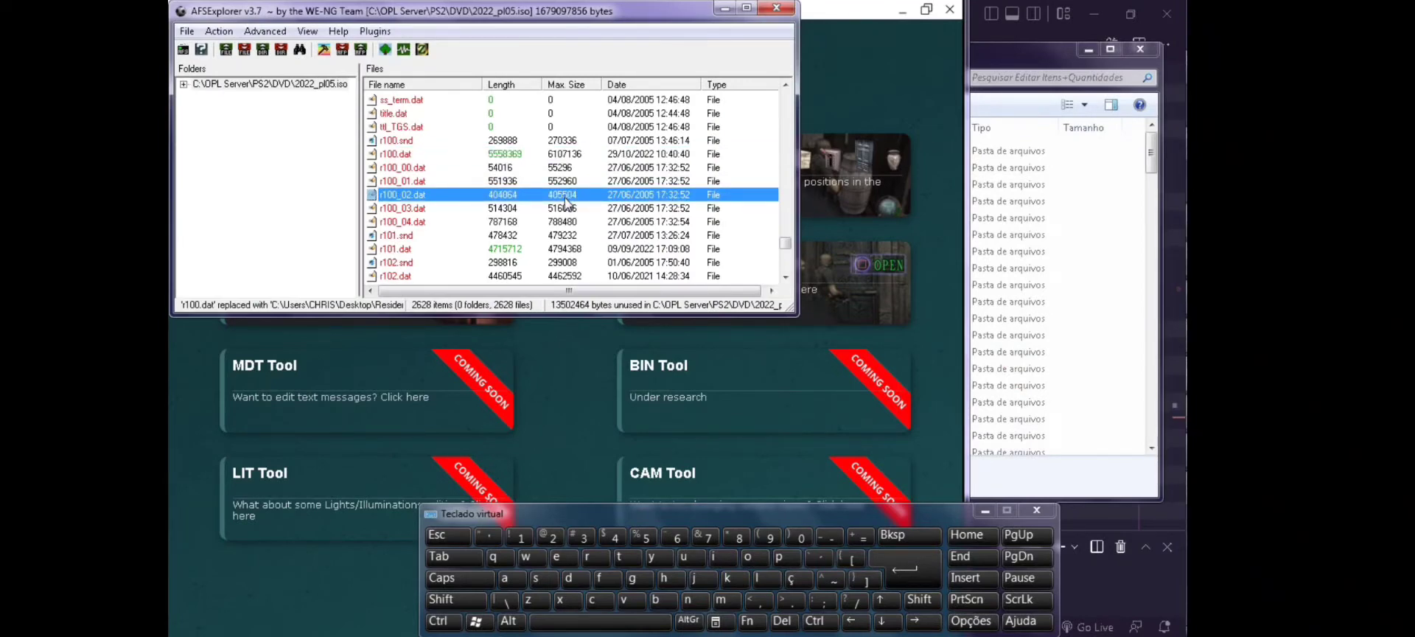
scroll(566, 199, down, 20)
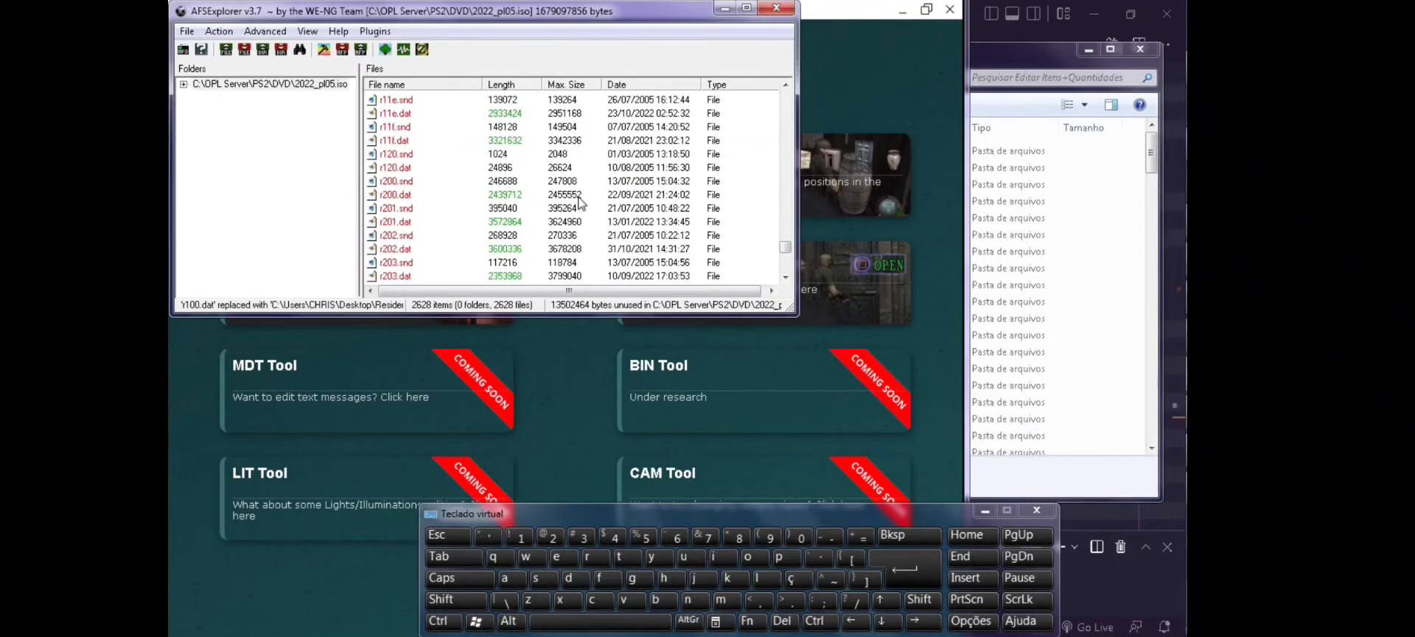
scroll(555, 217, down, 5)
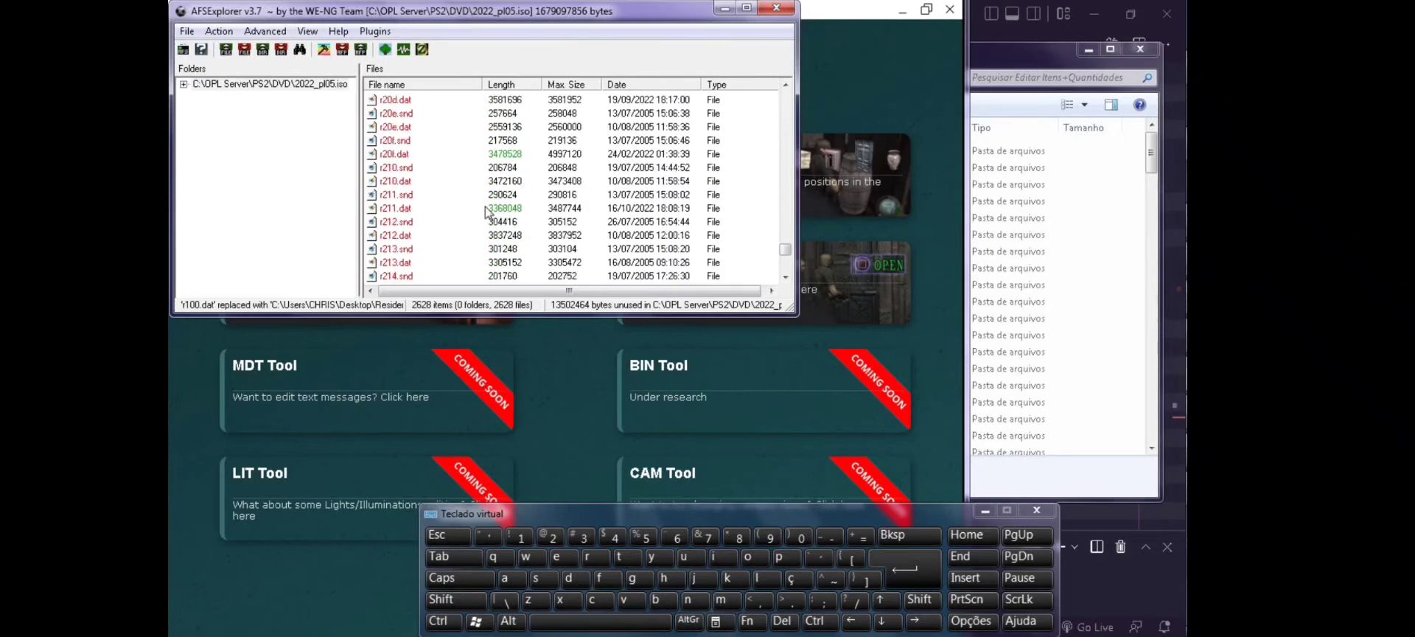
click(398, 235)
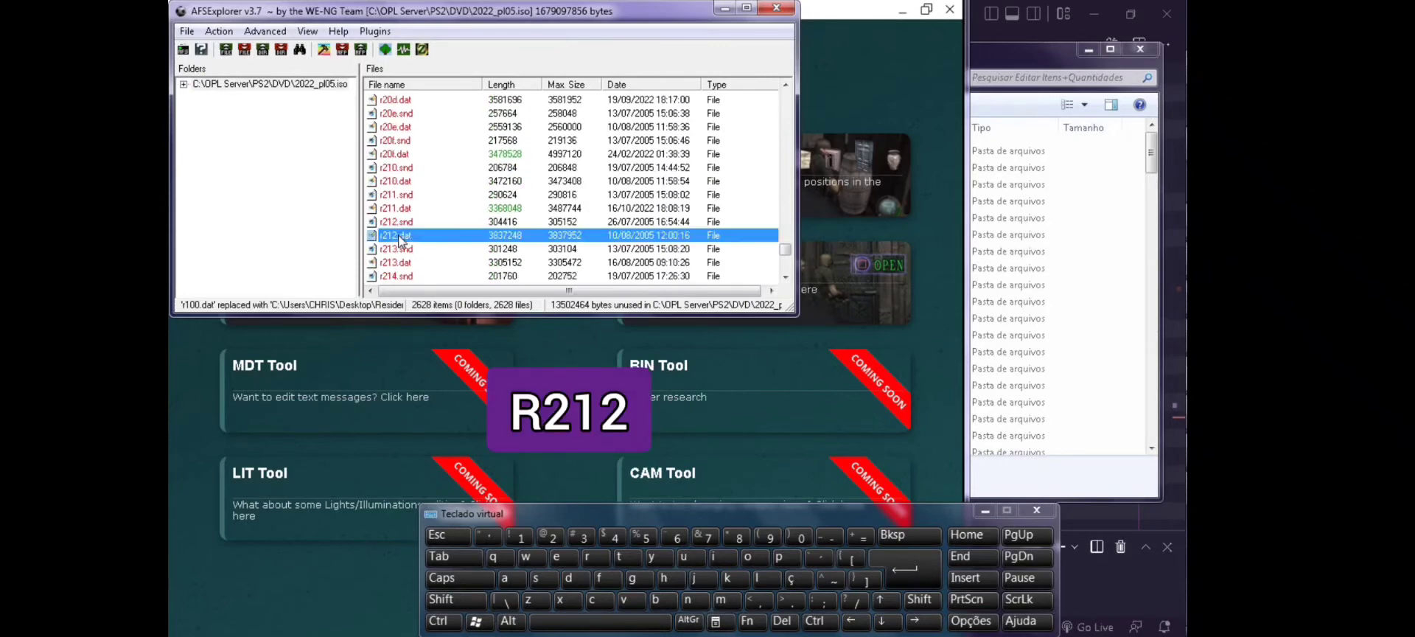
click(225, 34)
click(249, 67)
click(569, 418)
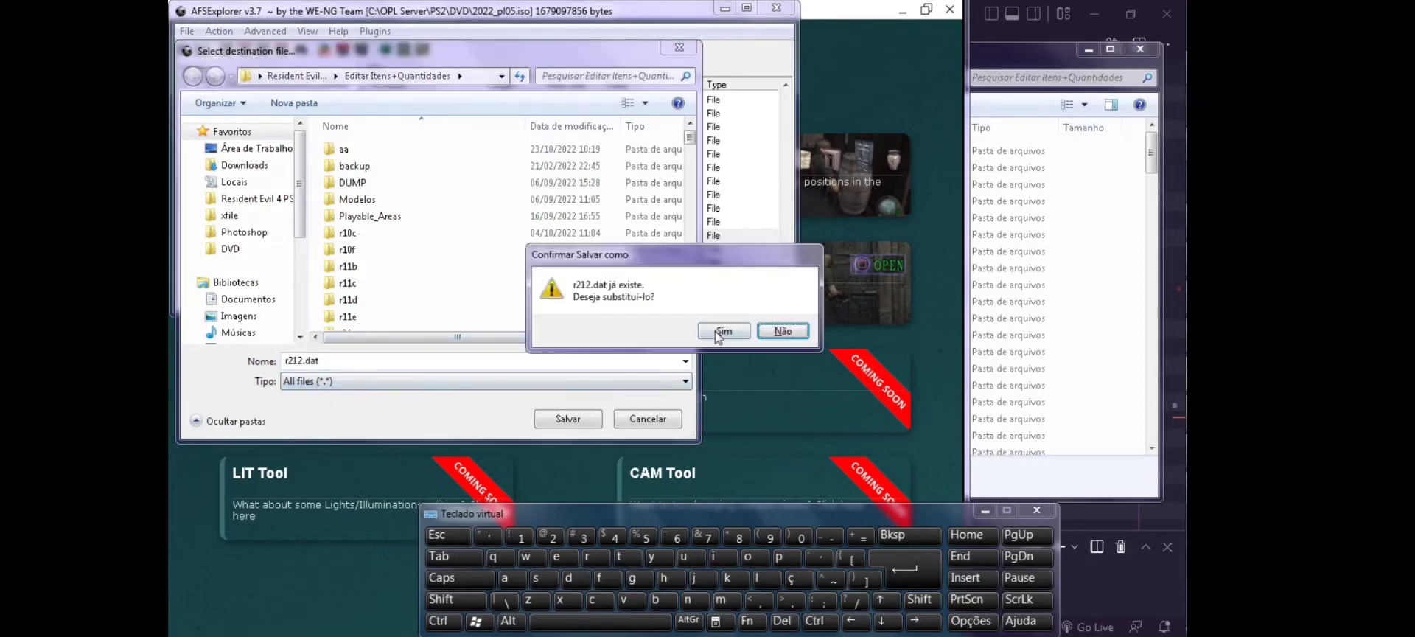
click(722, 332)
click(899, 76)
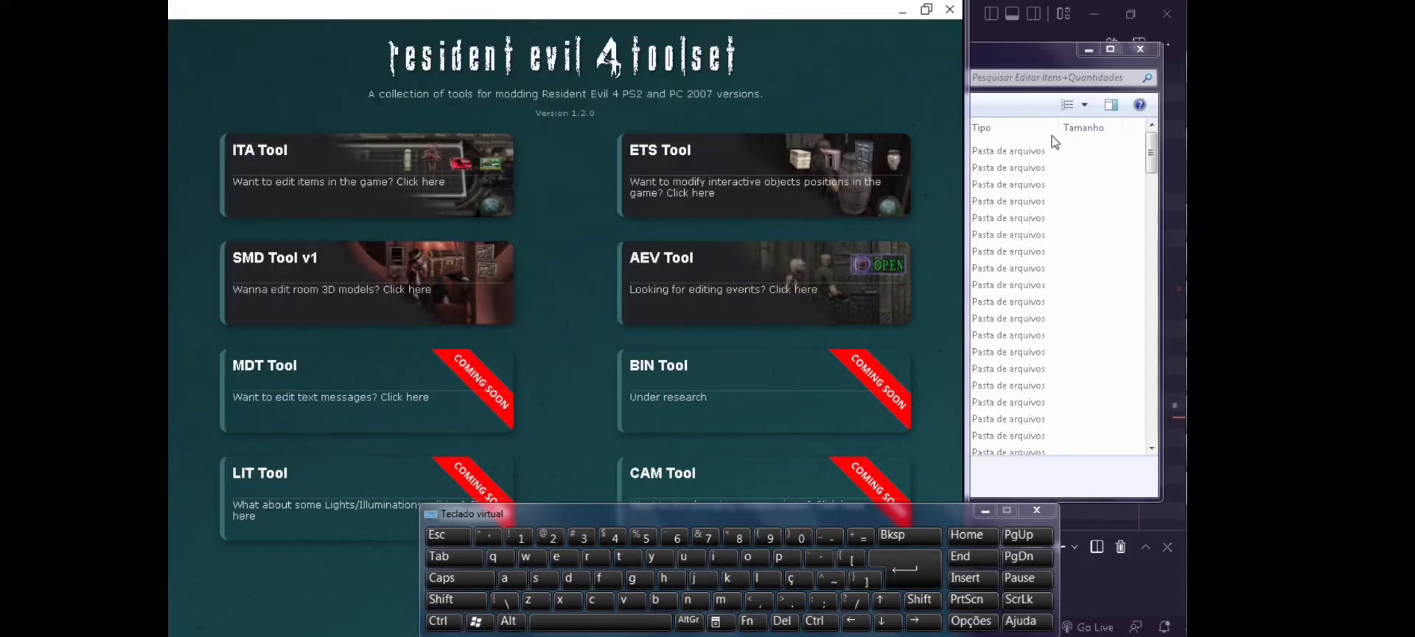
- Launch Bio_em_dat and turn off its FCV ONLY option
key(super)
text(bio em dat)
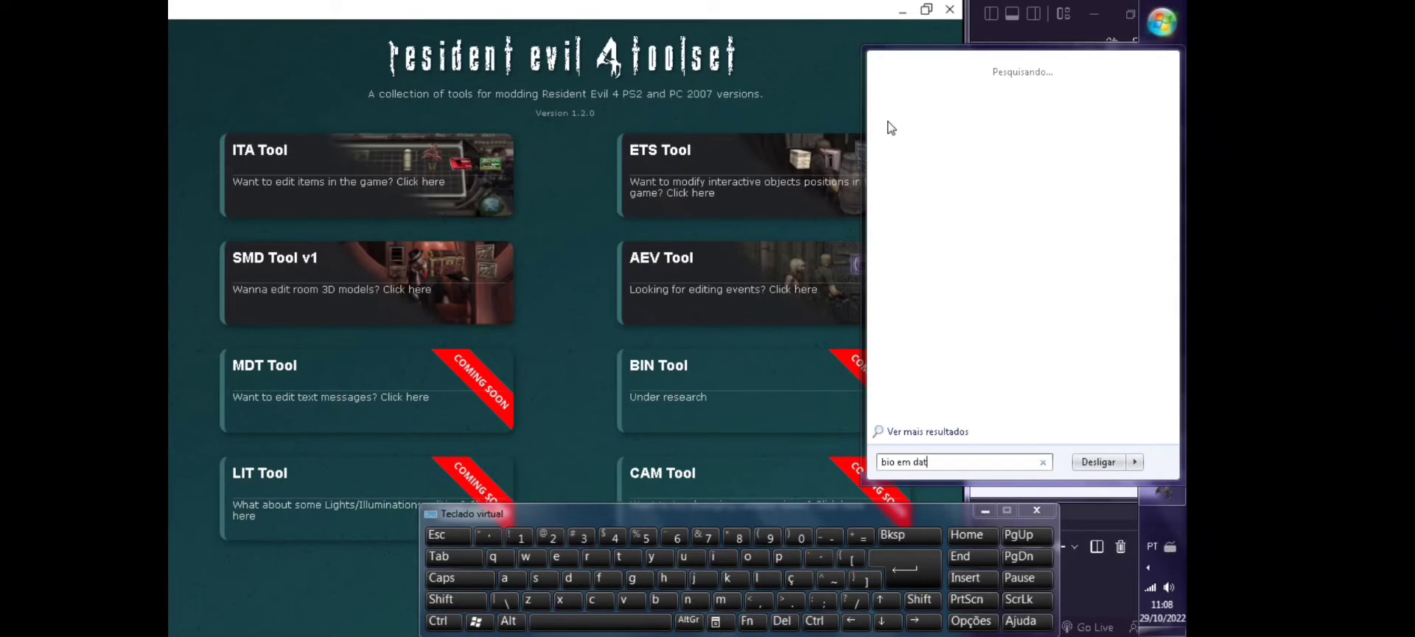
click(957, 153)
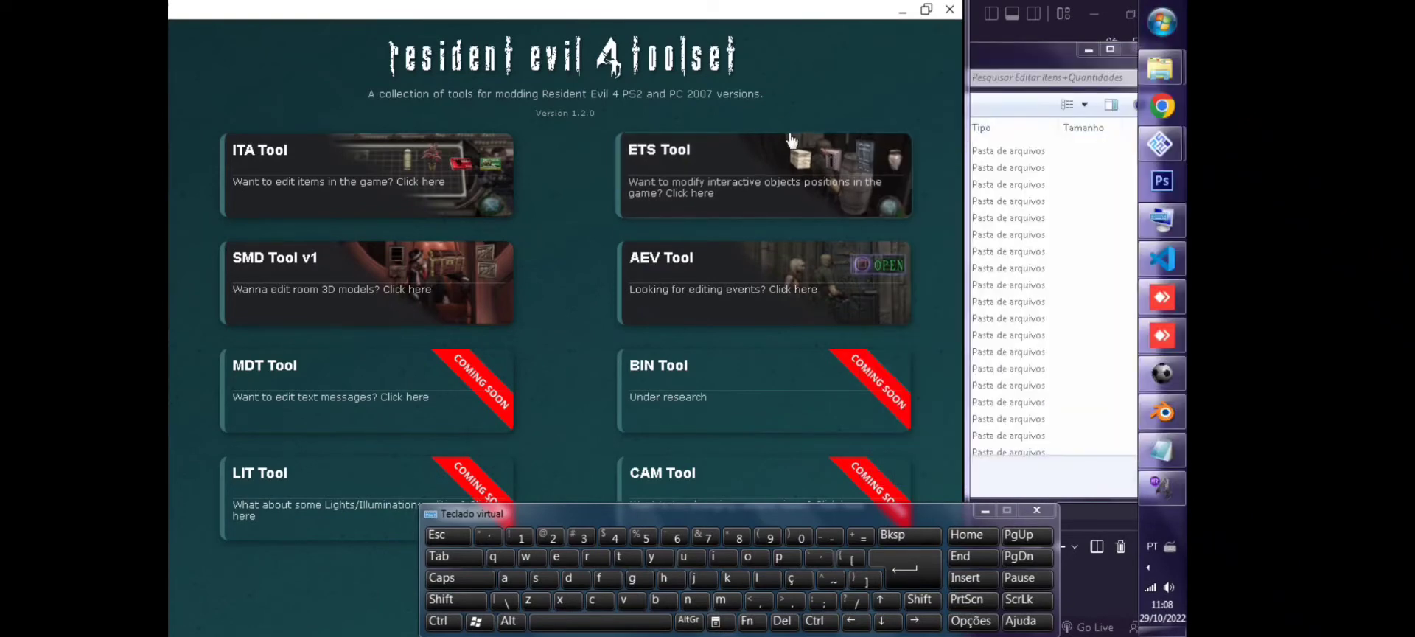
click(398, 121)
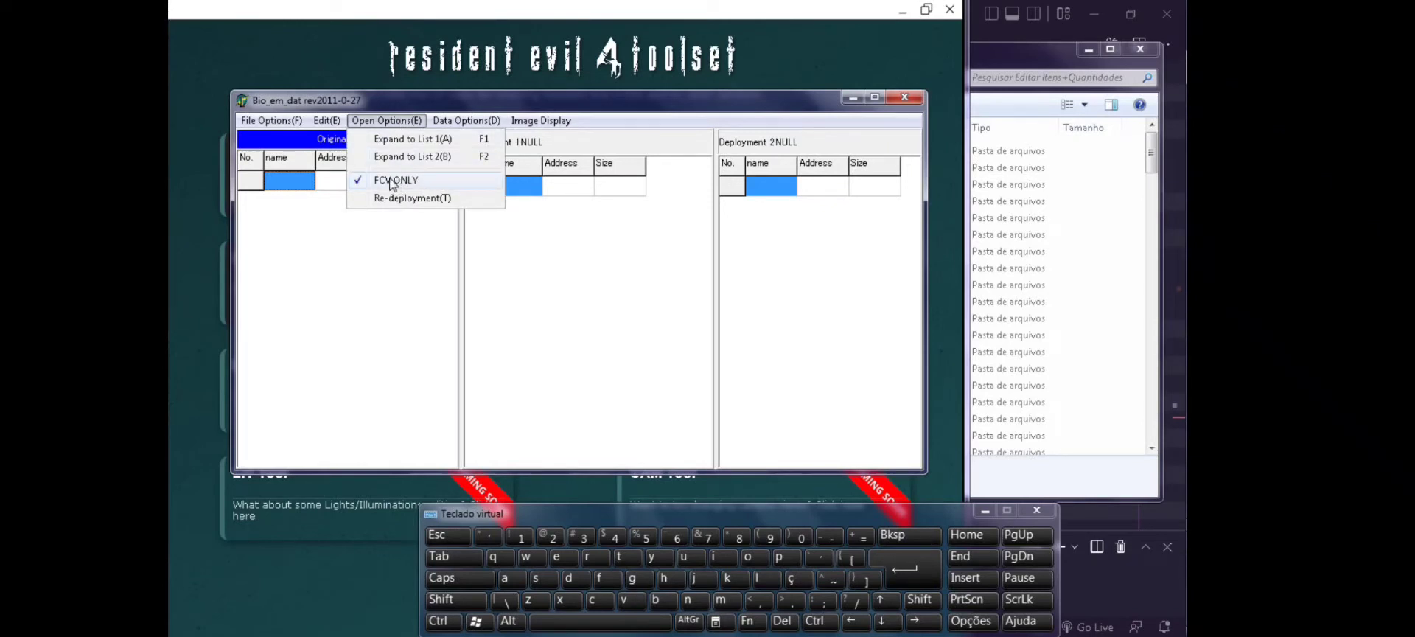
click(426, 181)
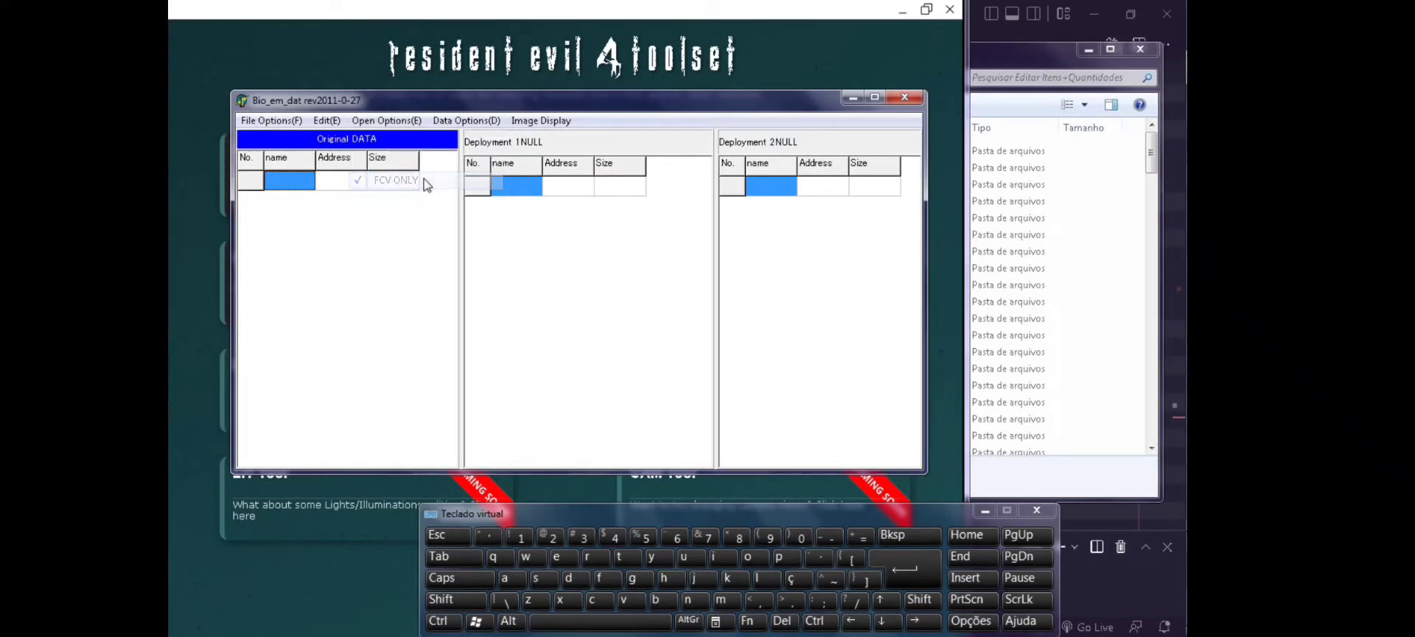
- Import r212.dat from the Editar Itens+Quantidades folder into List 1
click(271, 120)
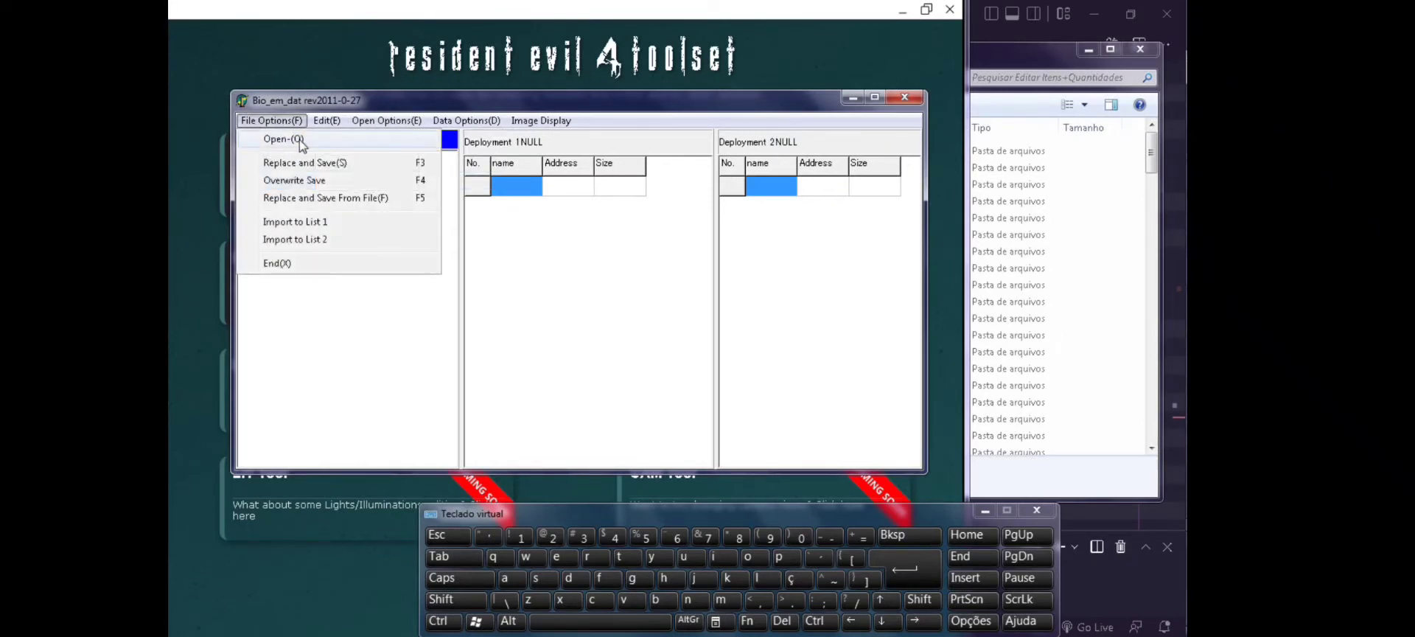
click(321, 224)
text(r)
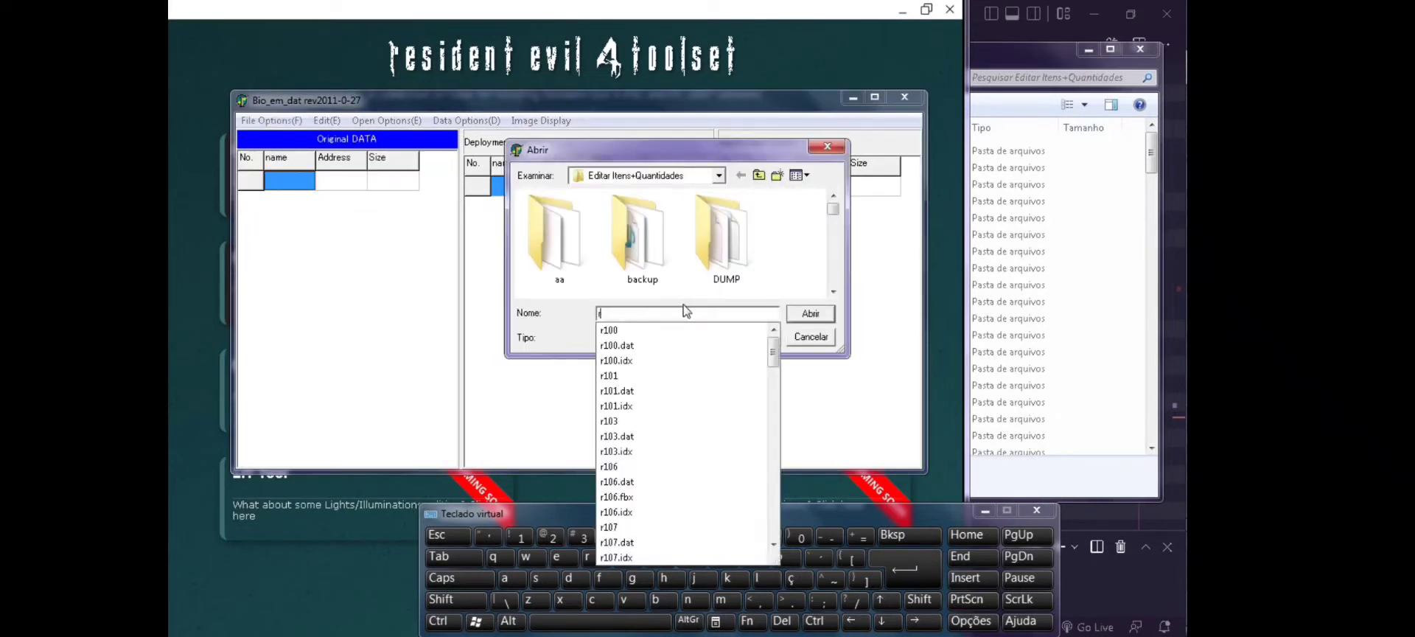
click(553, 536)
click(523, 537)
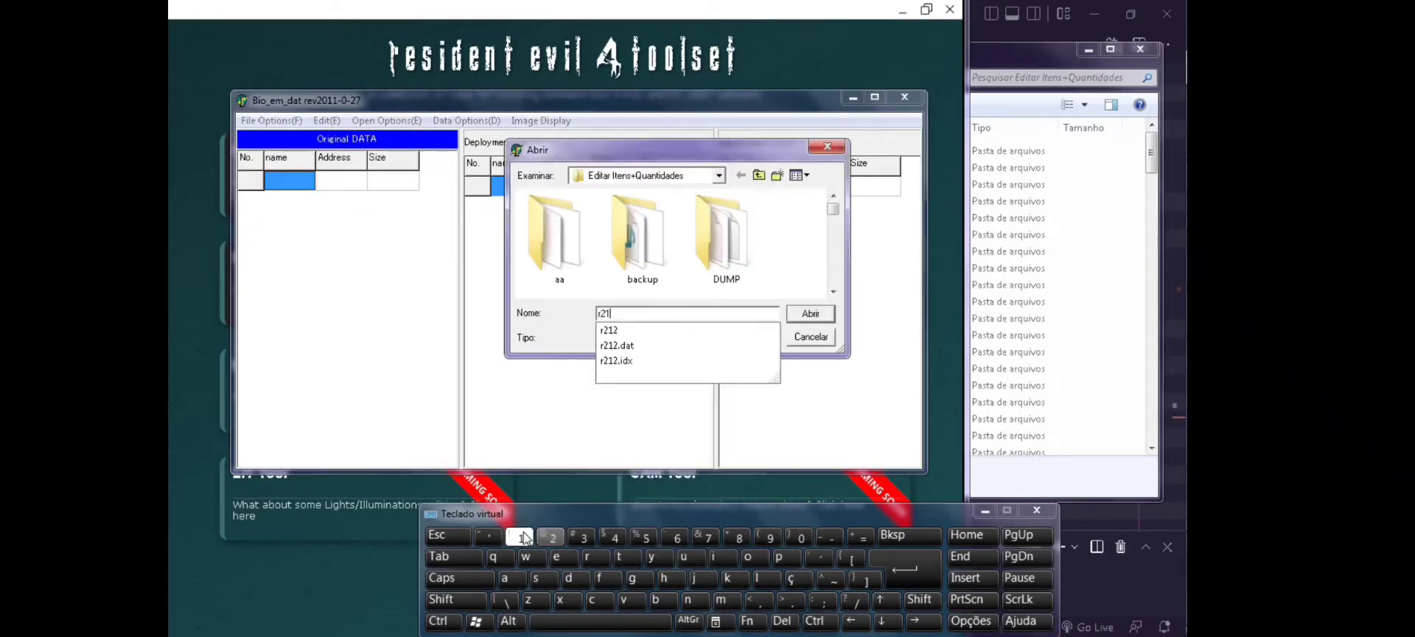
click(638, 345)
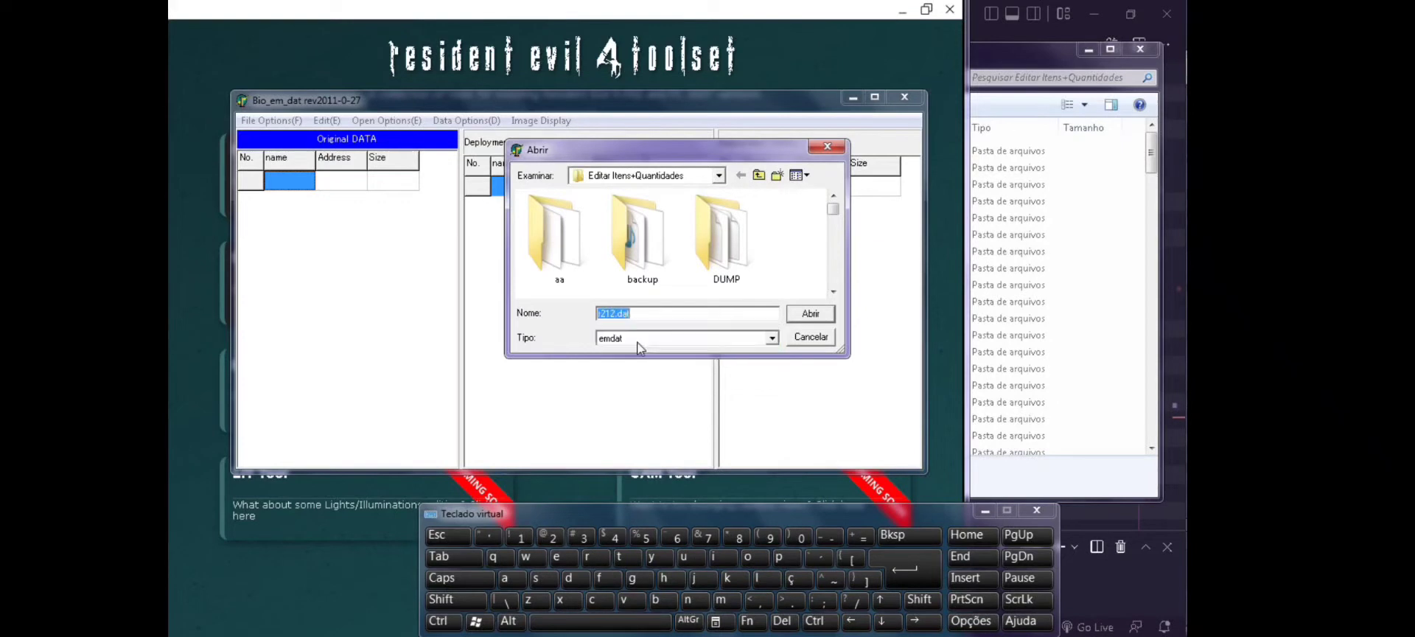
click(800, 314)
- Export the SMD entry of r212.dat as a 3D OBJ and minimize Bio_em_dat
click(519, 263)
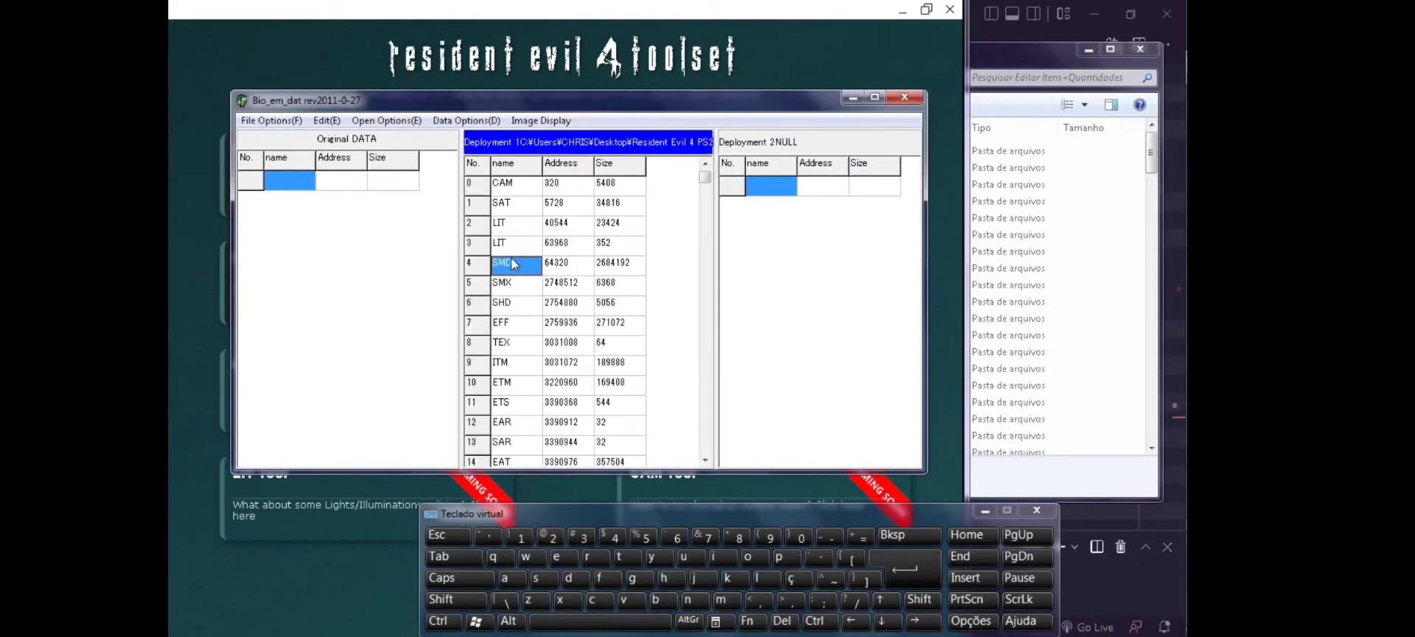
click(471, 120)
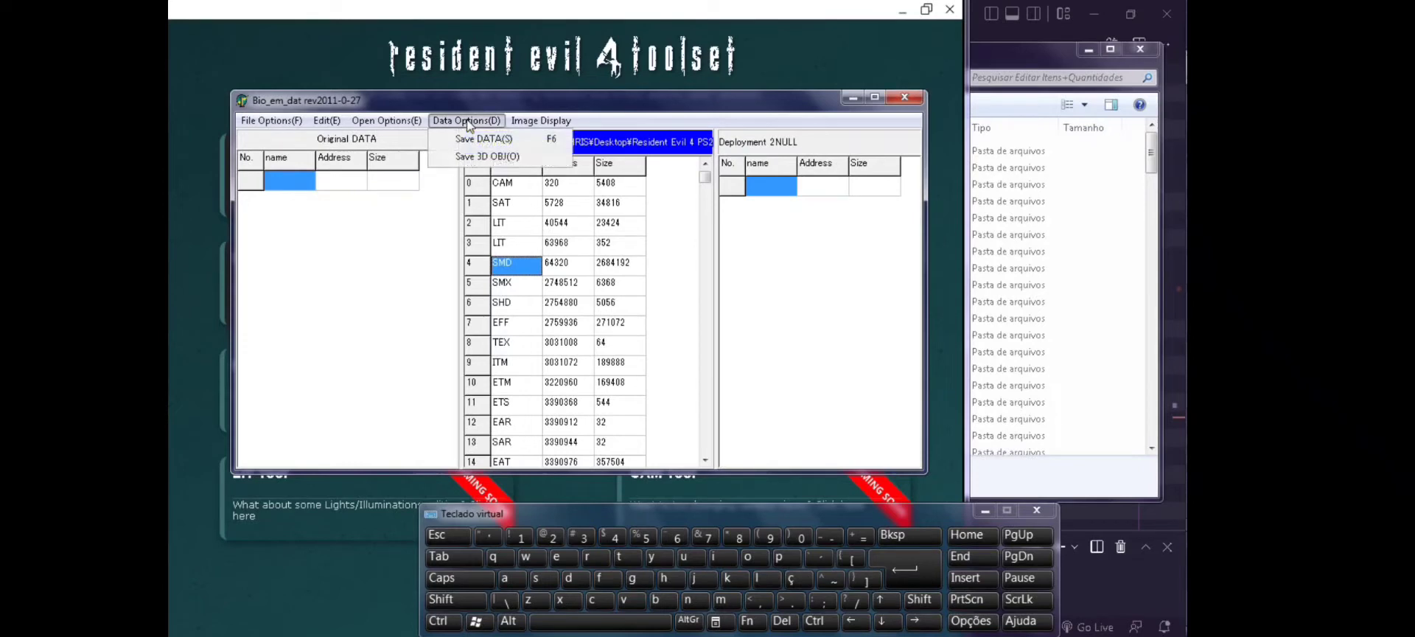
click(536, 157)
click(814, 314)
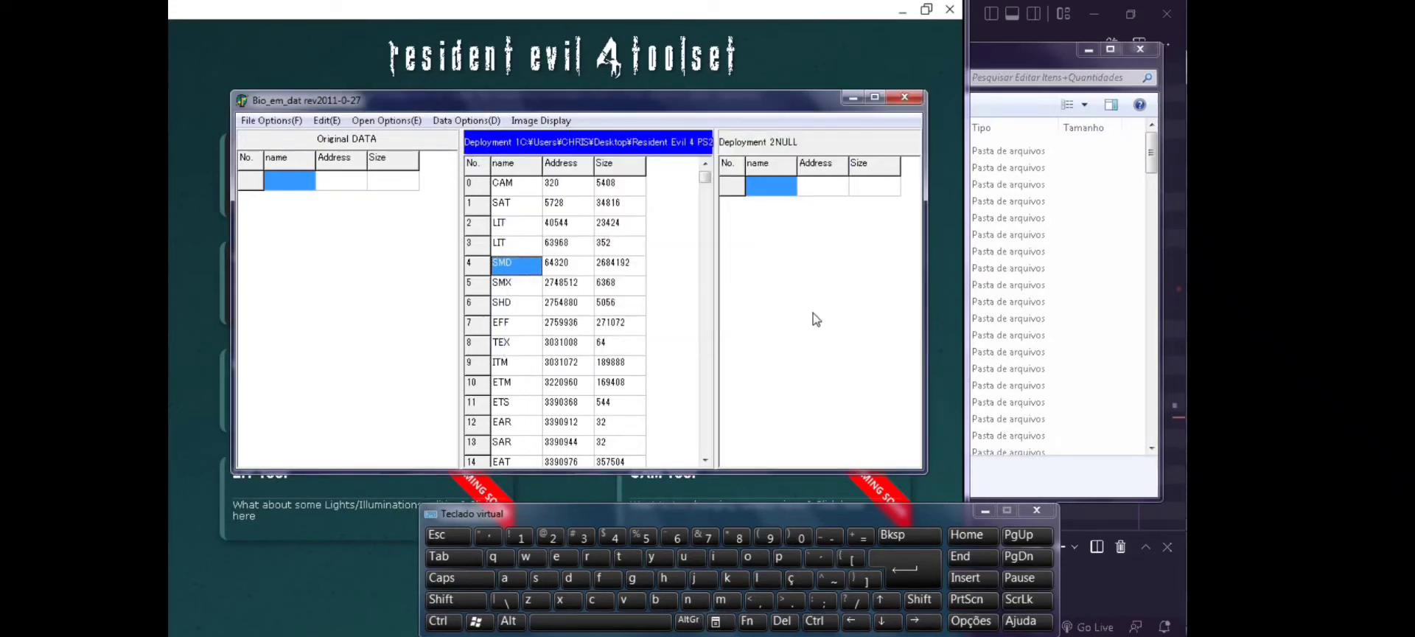
click(851, 99)
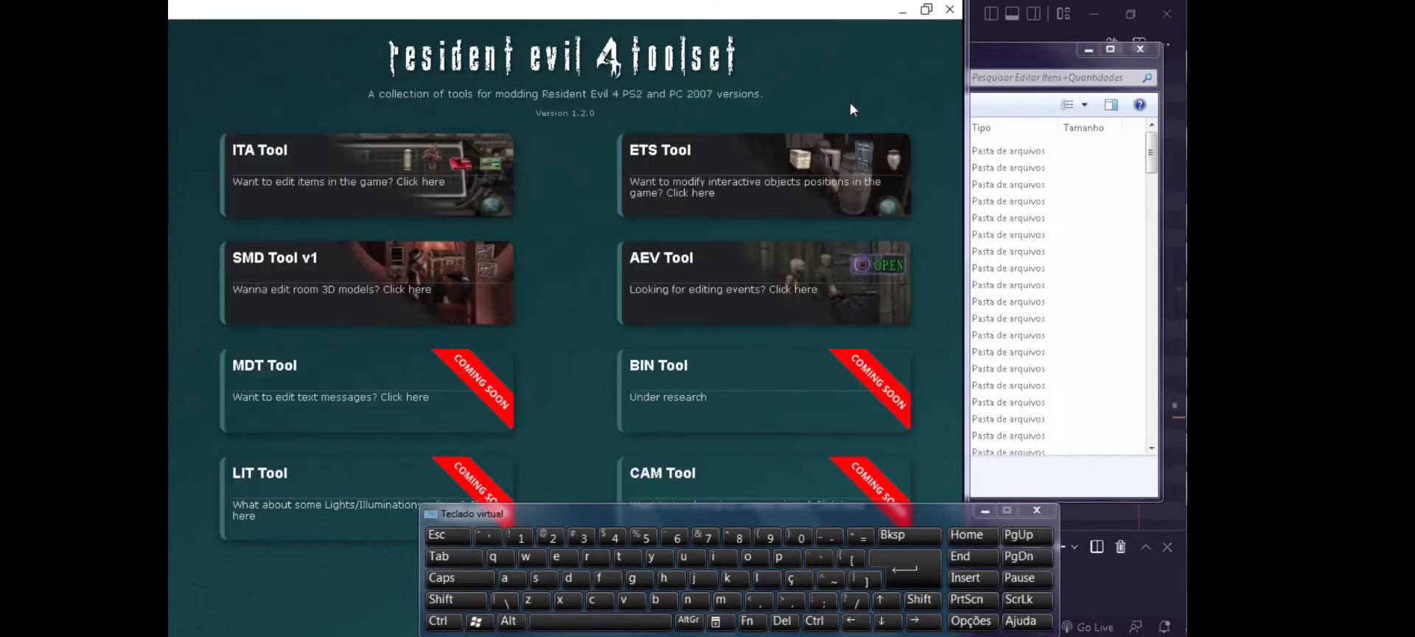
- Switch to Blender and import SMD_r212_04.obj from the Editar Itens+Quantidades folder
mouse_move(1179, 524)
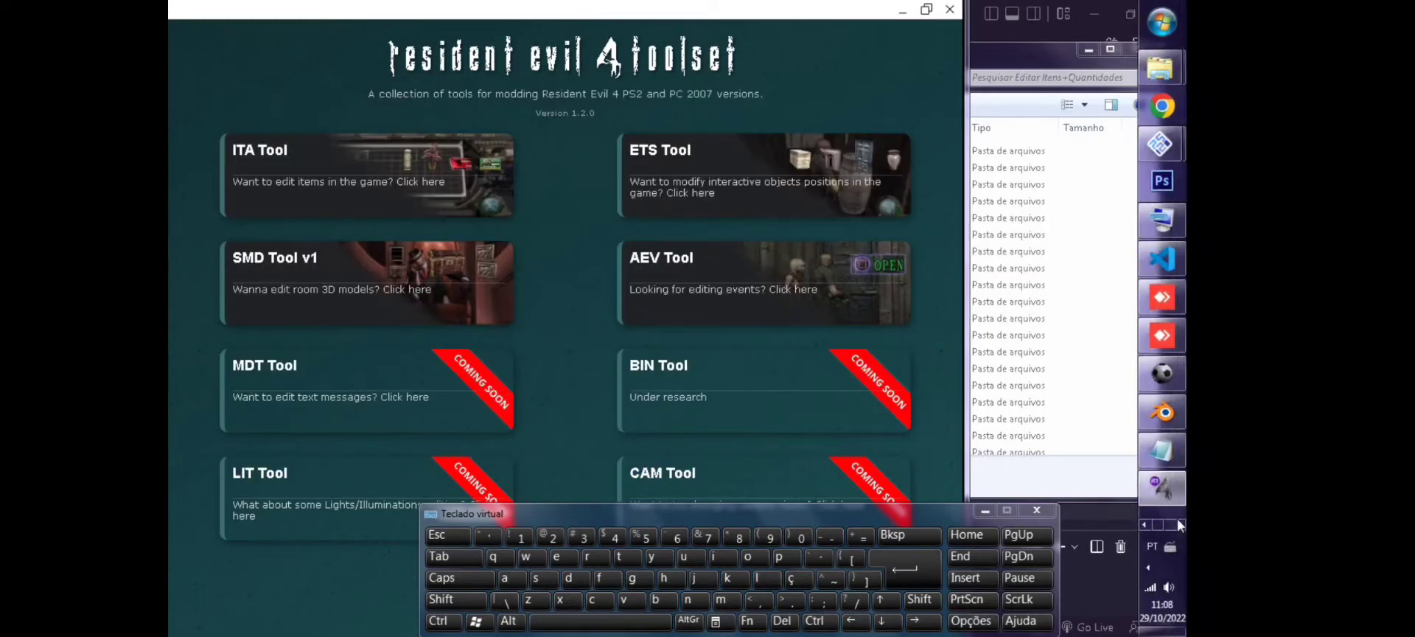
click(1162, 412)
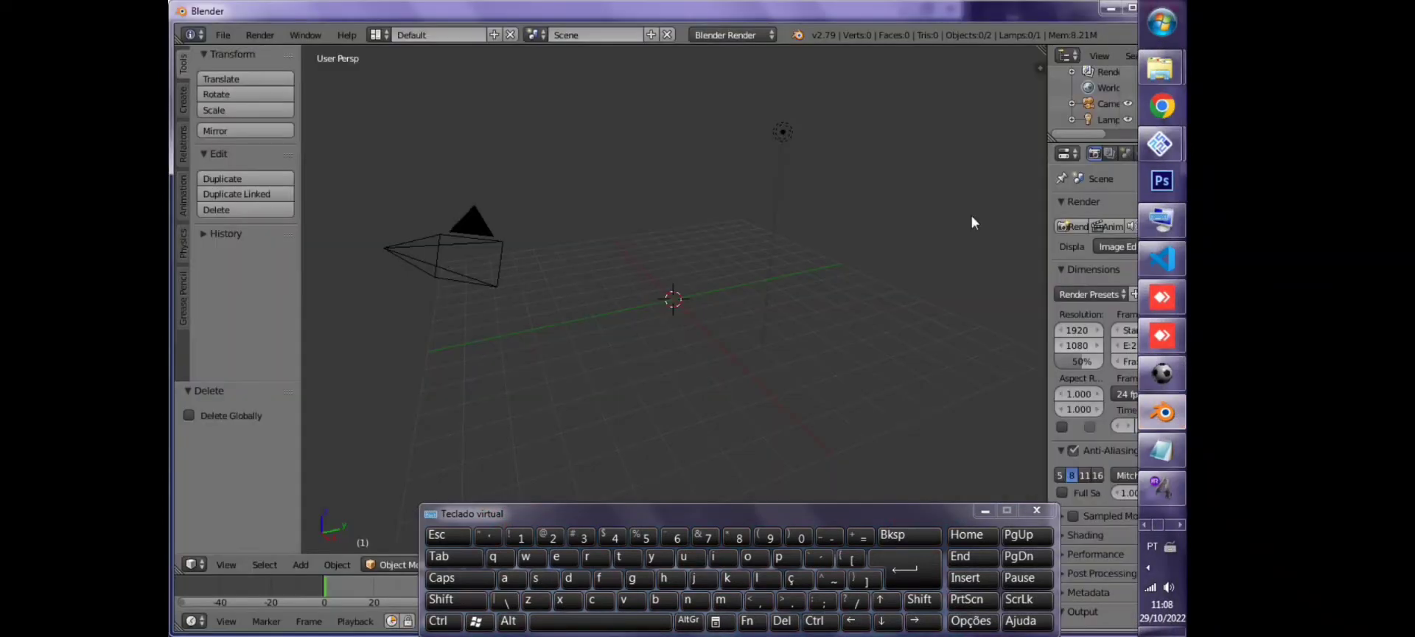
click(224, 35)
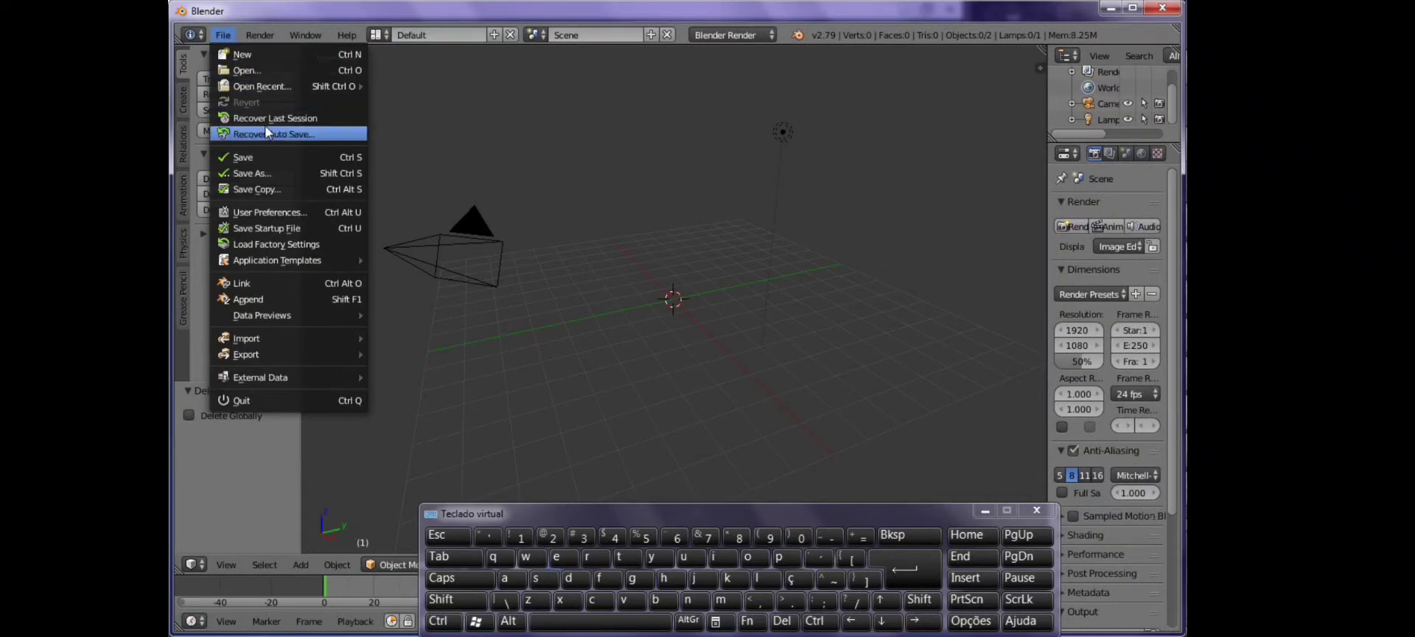
key(i)
key(w)
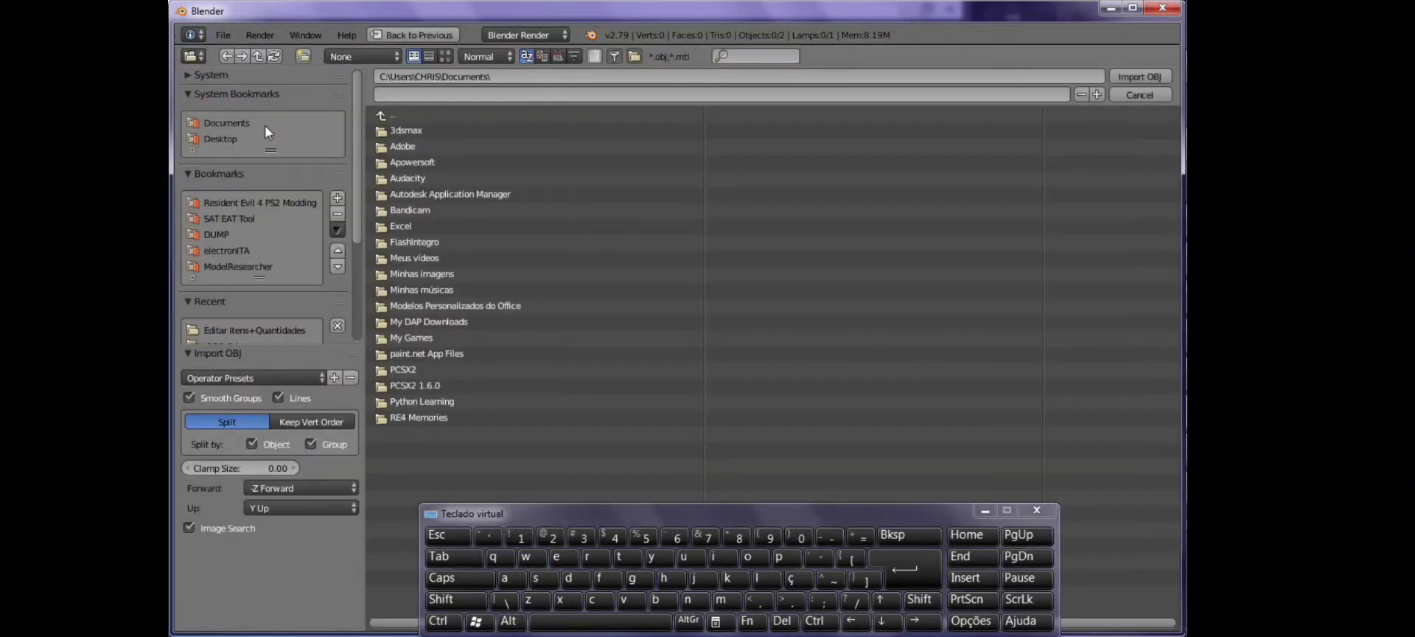
click(288, 200)
double_click(488, 210)
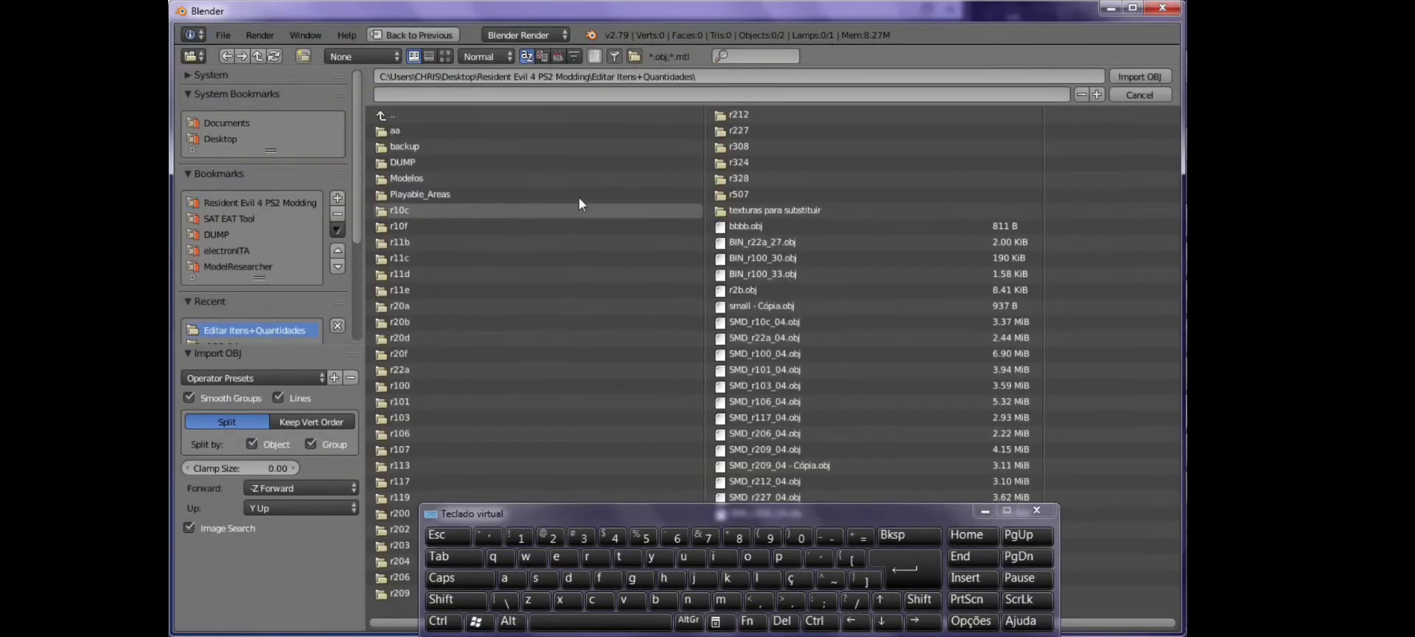
click(824, 480)
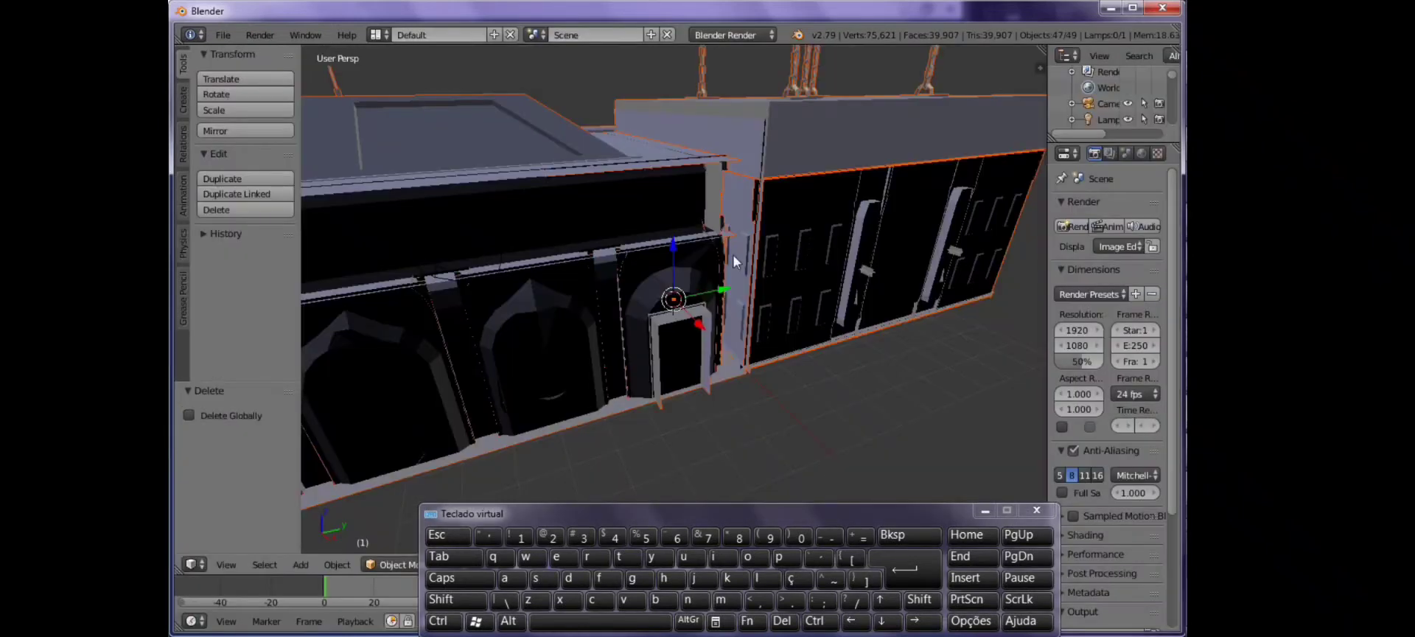
- Move the long arched wall section SMD_3 away from the room by about X -12.878, Y 6.640, Z 5.378
middle_drag(732, 254, 772, 267)
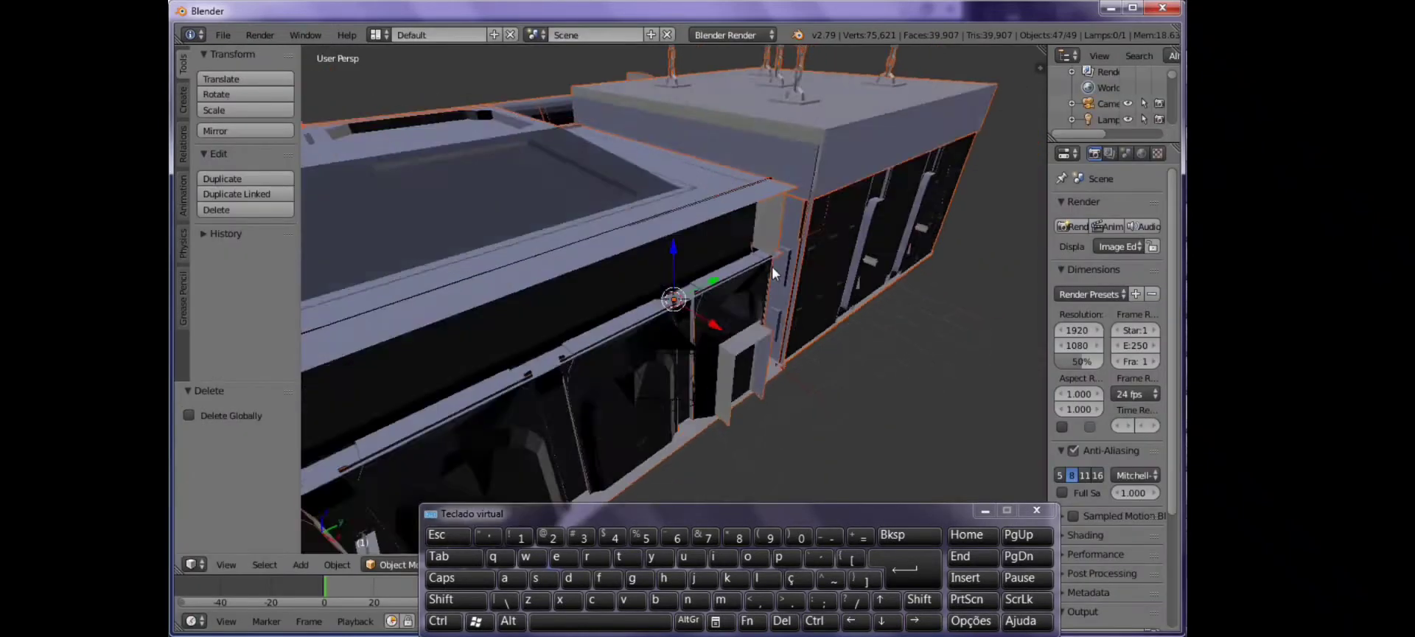
scroll(758, 288, up, 3)
middle_drag(748, 307, 780, 207)
scroll(779, 208, down, 3)
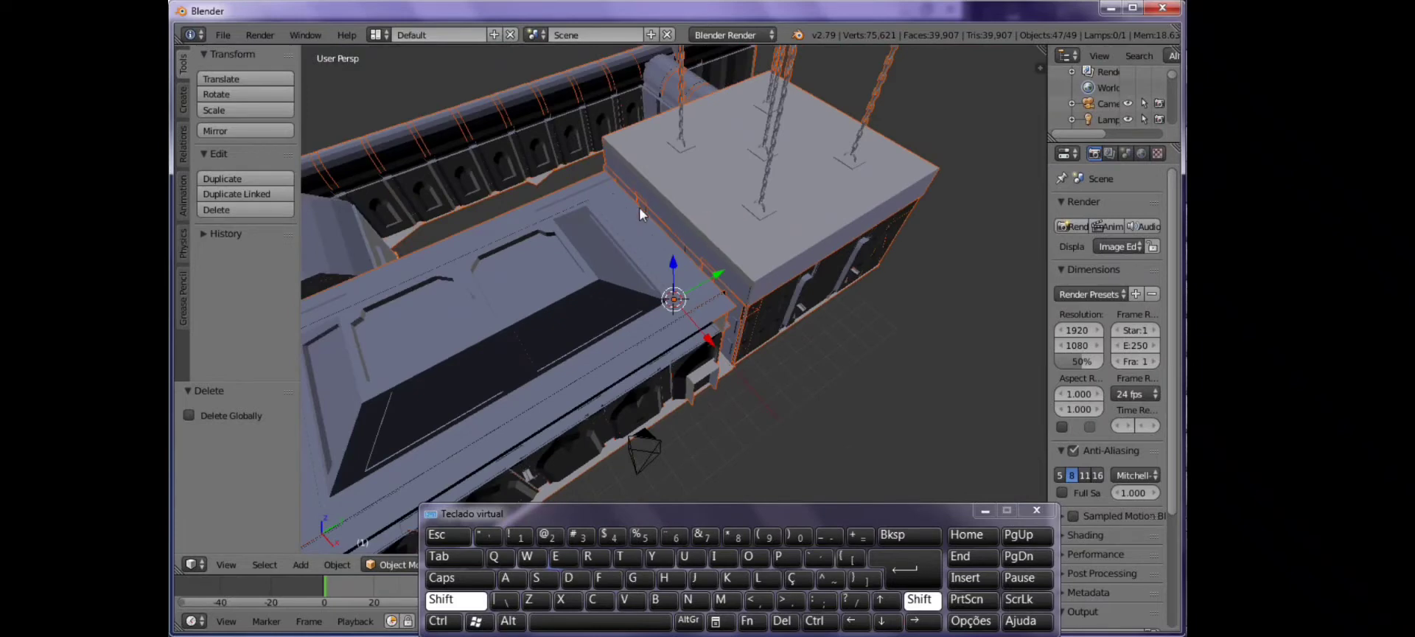
shift+middle_drag(638, 206, 750, 340)
middle_drag(801, 236, 771, 342)
right_click(771, 342)
key(g)
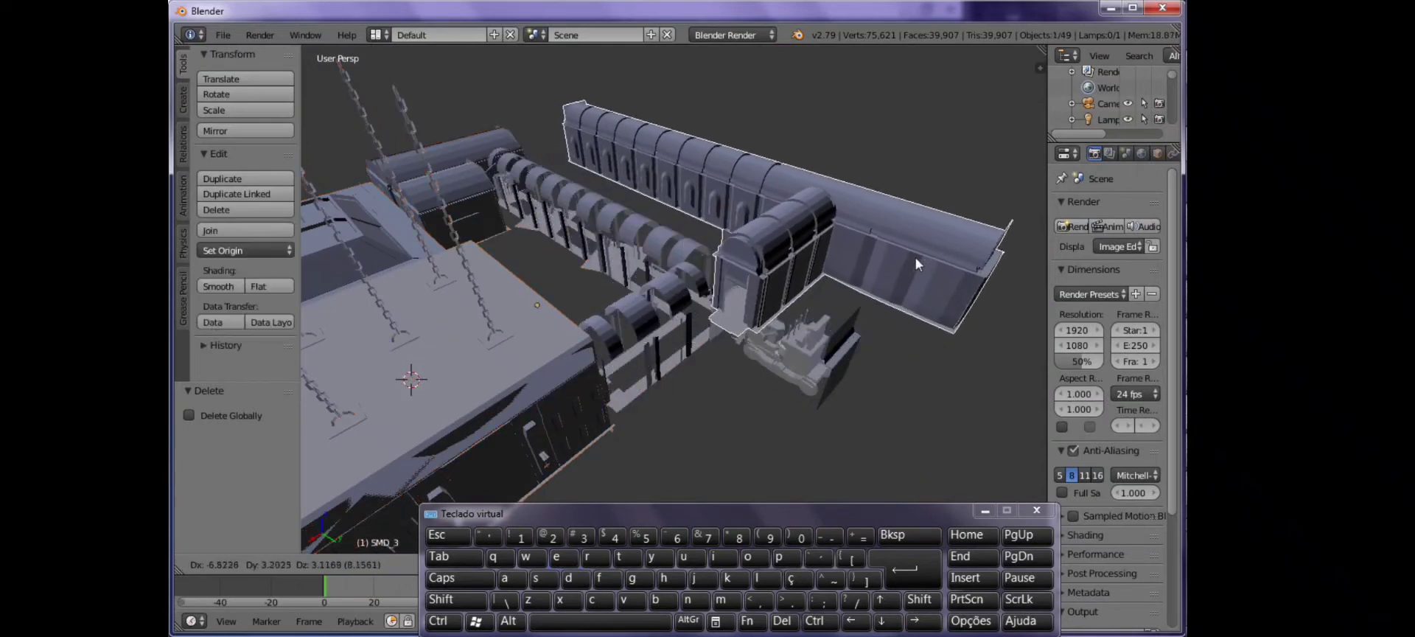
click(1015, 214)
middle_drag(1016, 214, 748, 314)
- Try to move the bulldozer body SMD_29 away from its separate front piece
right_click(740, 316)
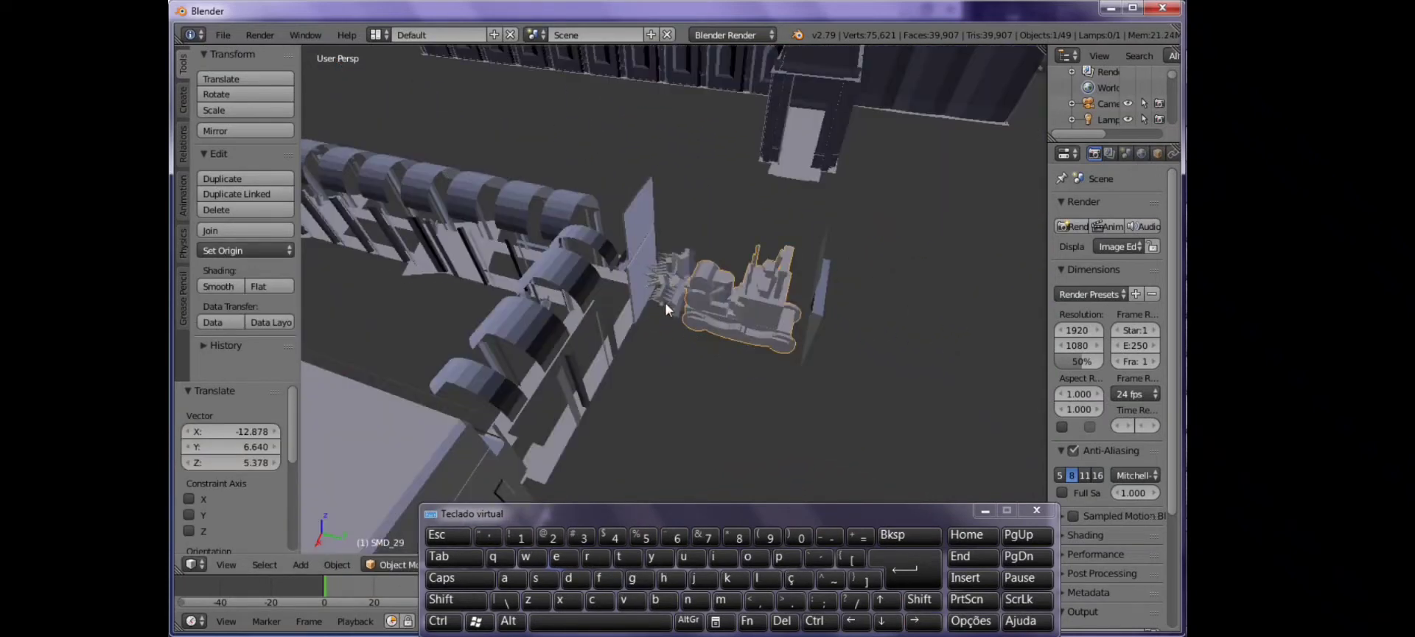
right_click(663, 300)
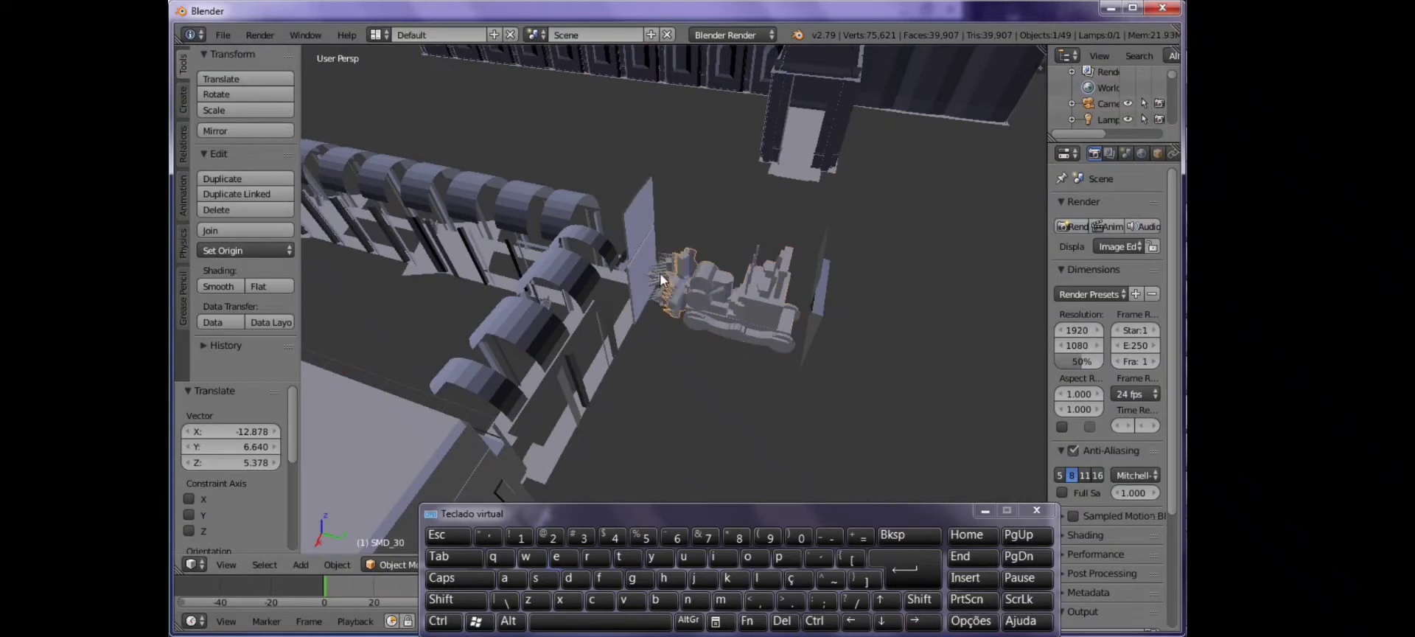
right_click(716, 305)
key(g)
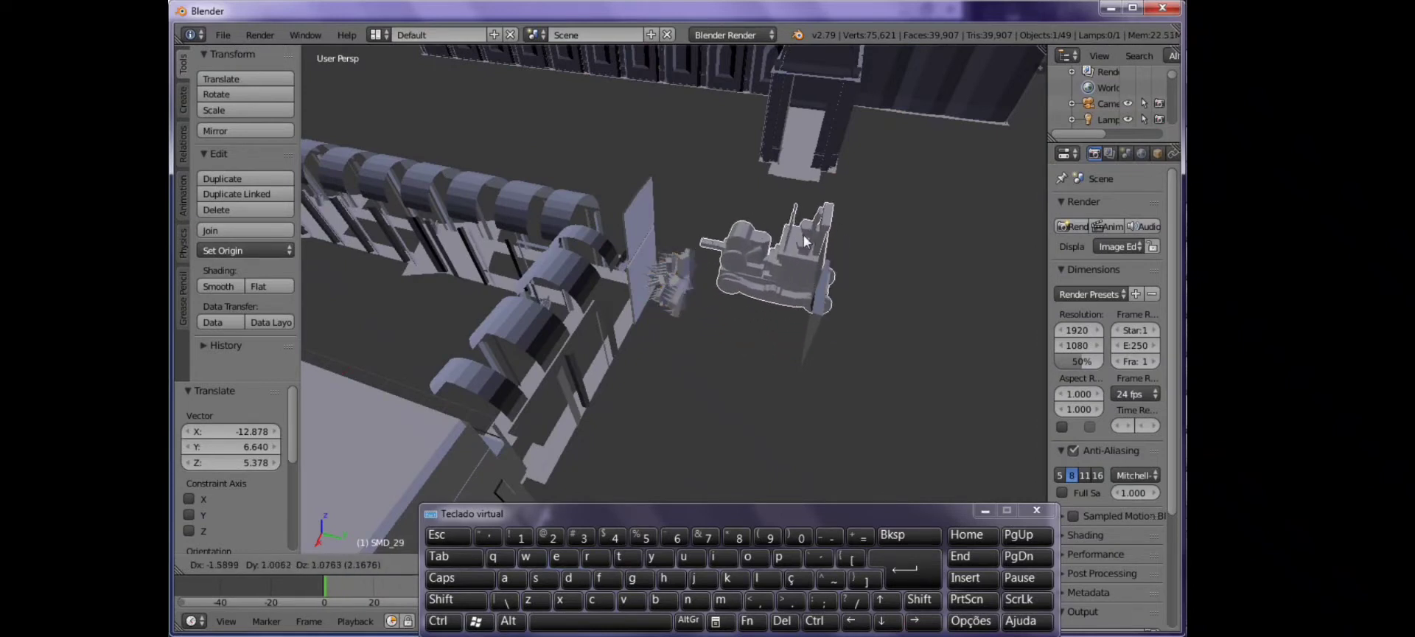
right_click(780, 293)
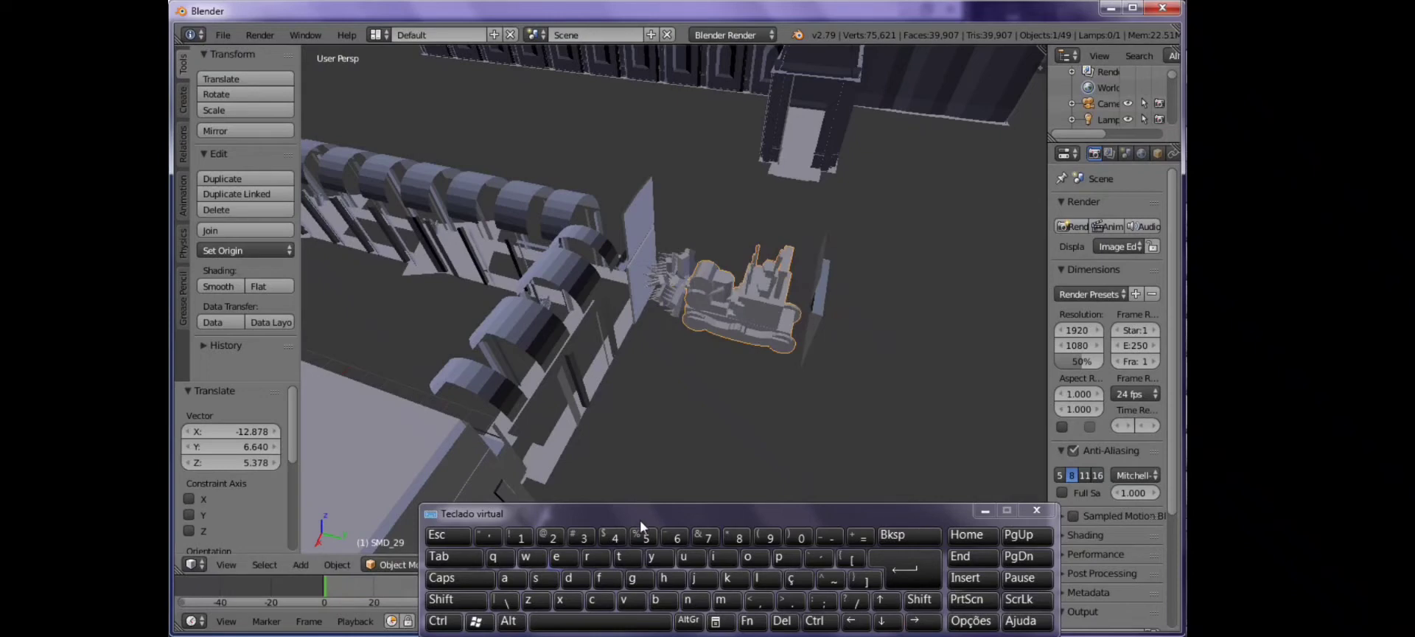
- Move the on-screen keyboard aside and switch to the Resident Evil 4 toolset
drag(639, 520, 747, 511)
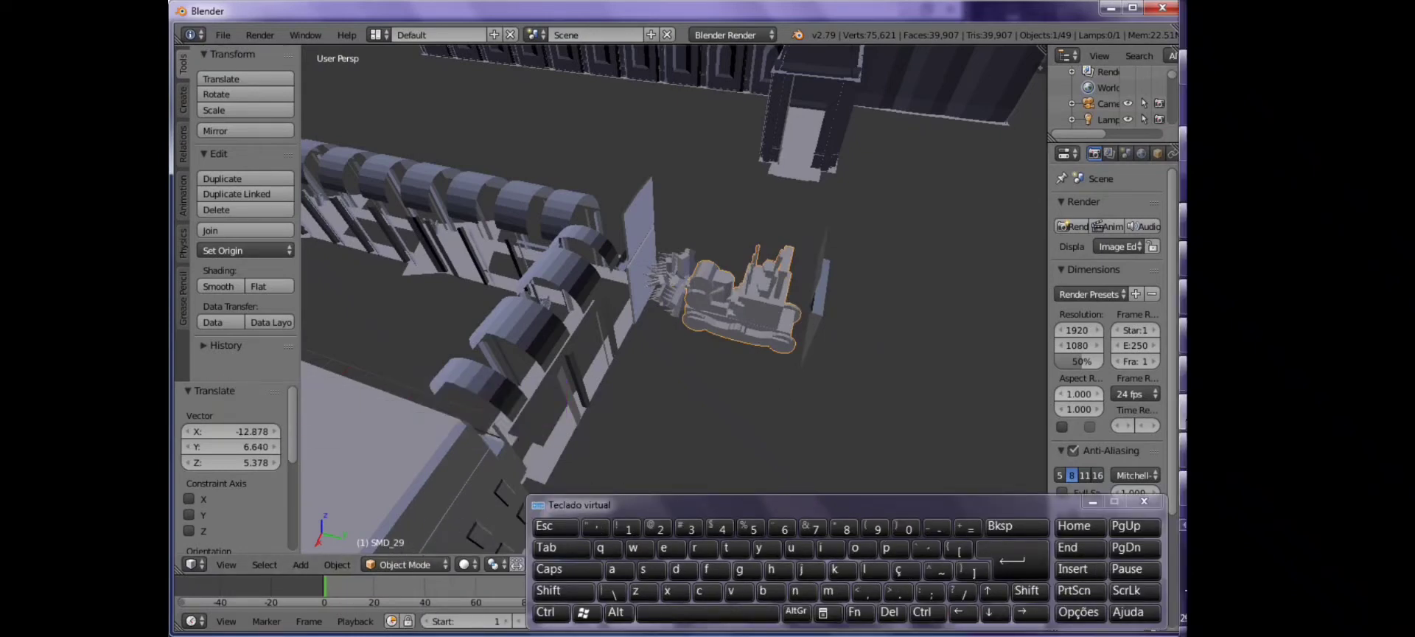
click(1179, 495)
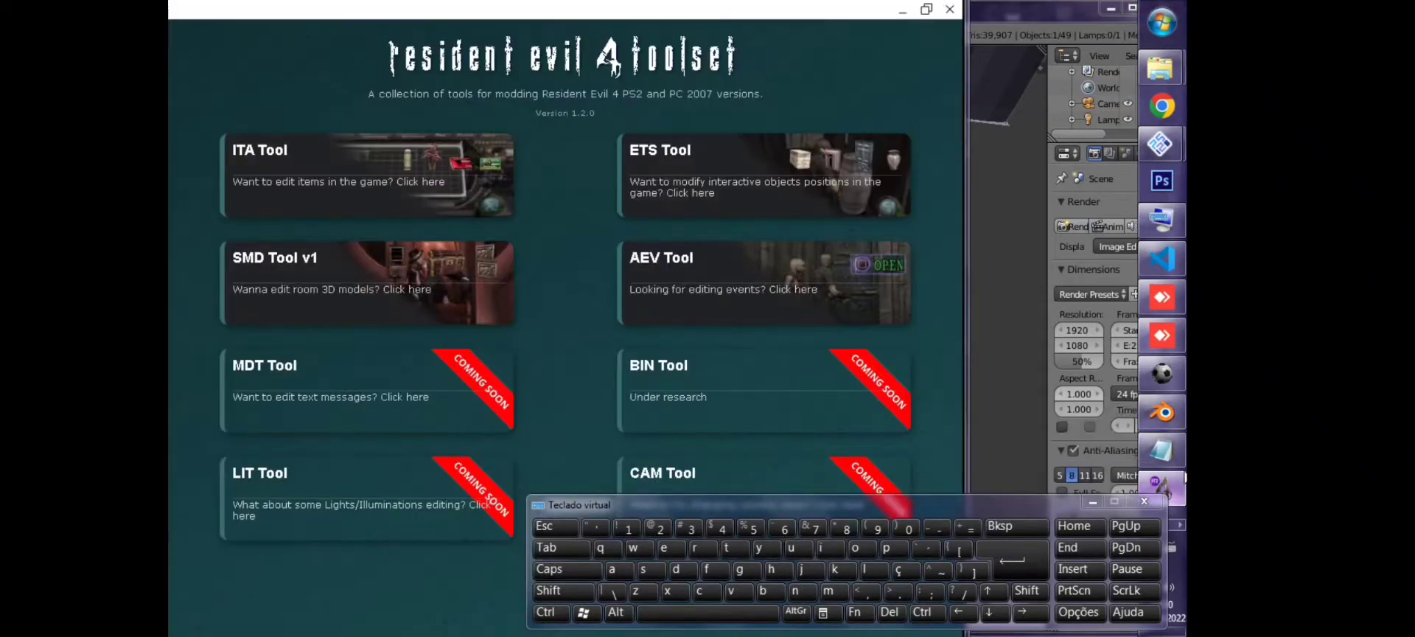
- Open the SMD Tool v1 and load r212_04.SMD from the r212 folder of Editar Itens+Quantidades
click(308, 273)
click(180, 9)
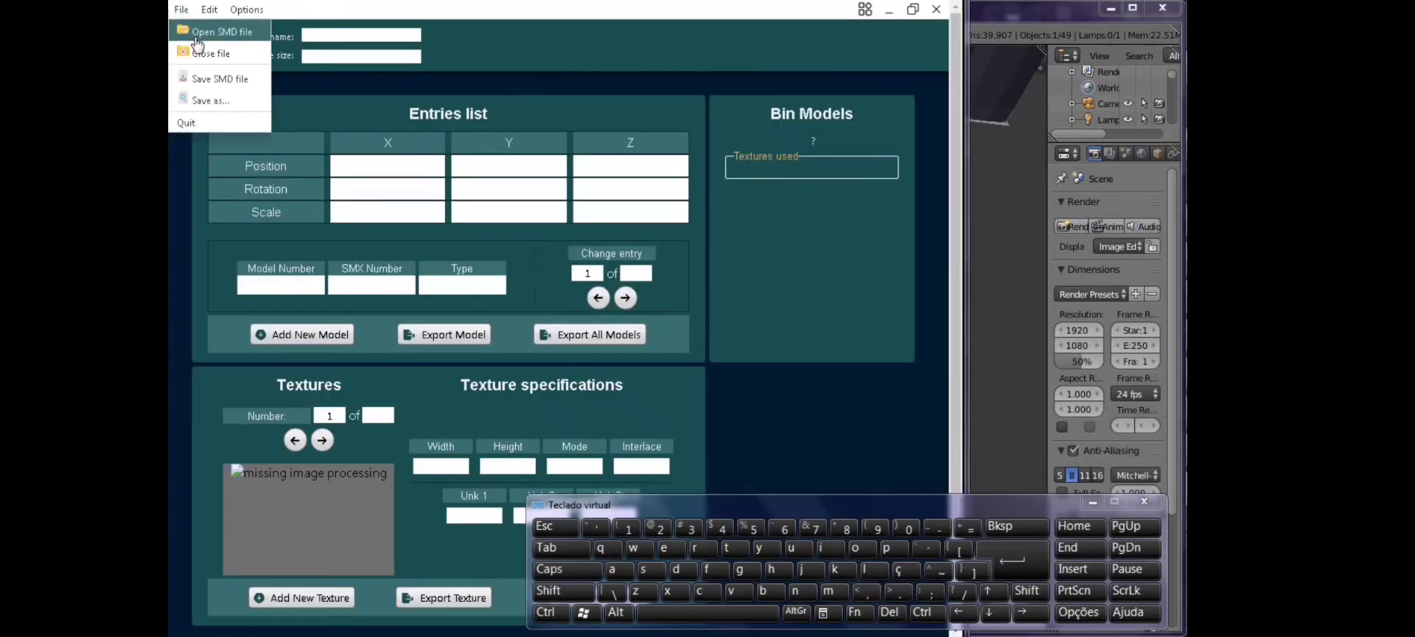
click(190, 33)
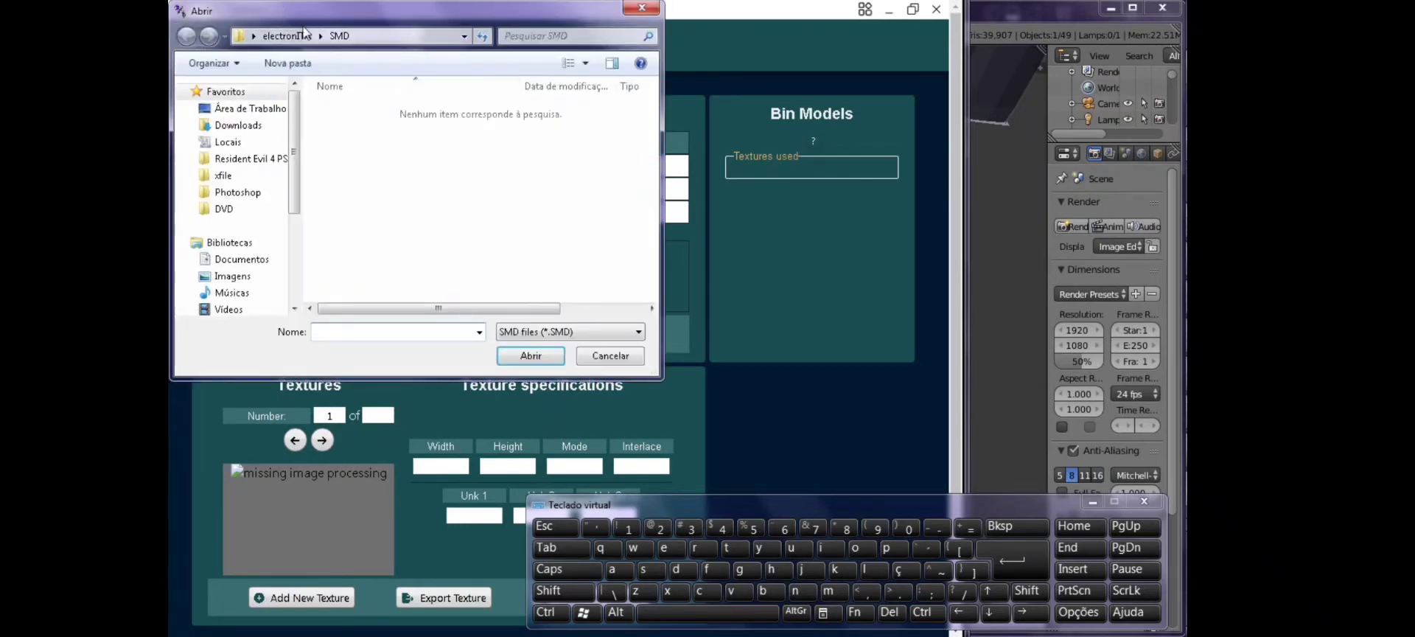
scroll(464, 247, down, 10)
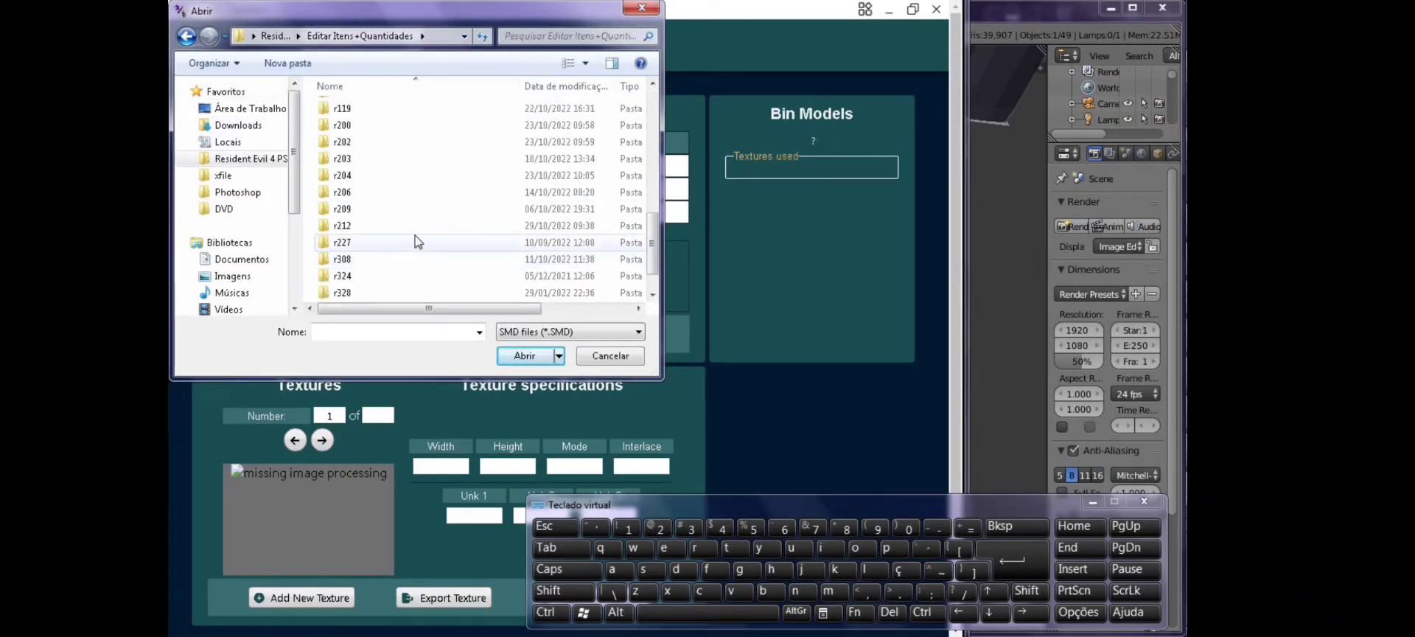
double_click(343, 226)
double_click(380, 108)
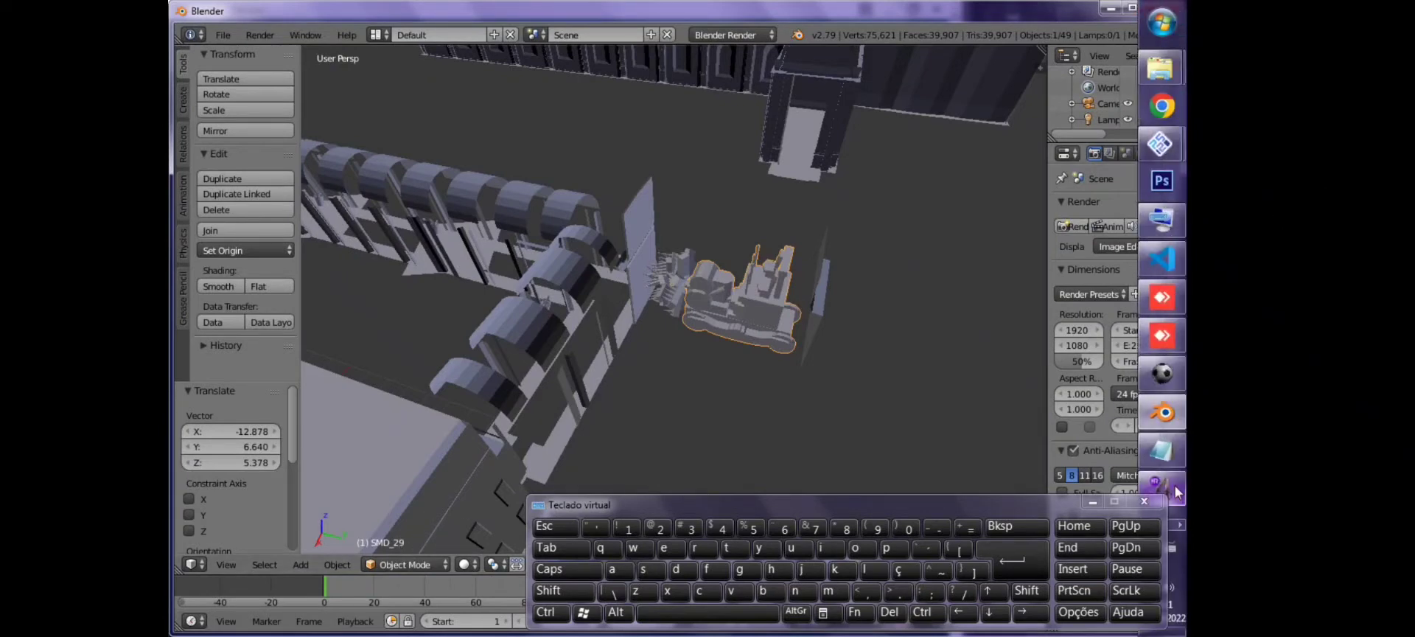
- Look up the bulldozer's SMD_29 entry by going to entry 29, advancing to entry 30 and examining its model number
click(1175, 491)
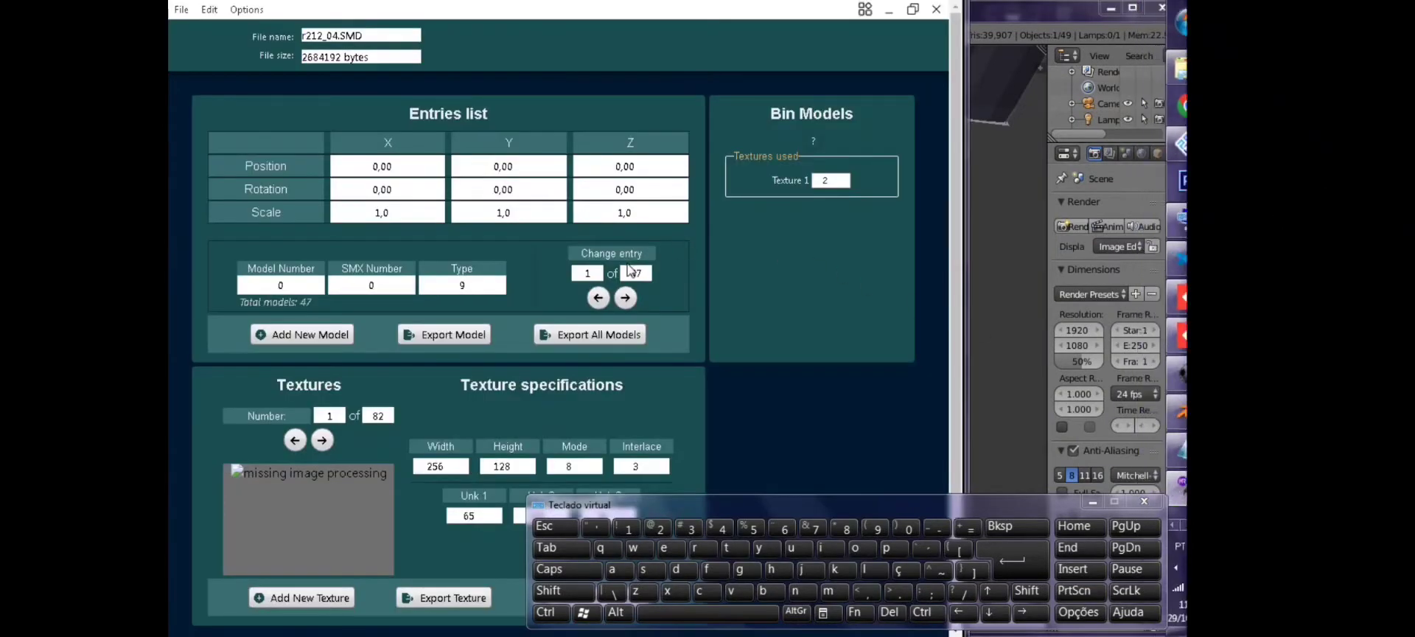
double_click(587, 273)
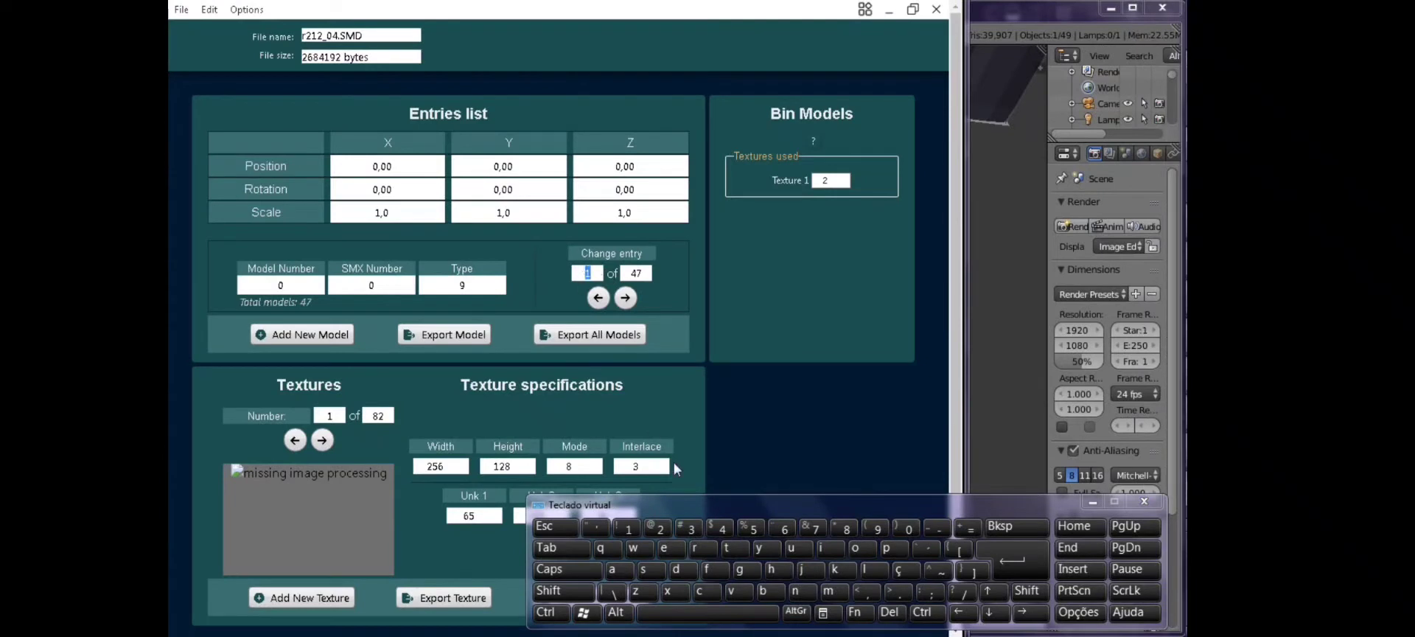
click(658, 528)
click(873, 528)
click(1011, 560)
click(1050, 27)
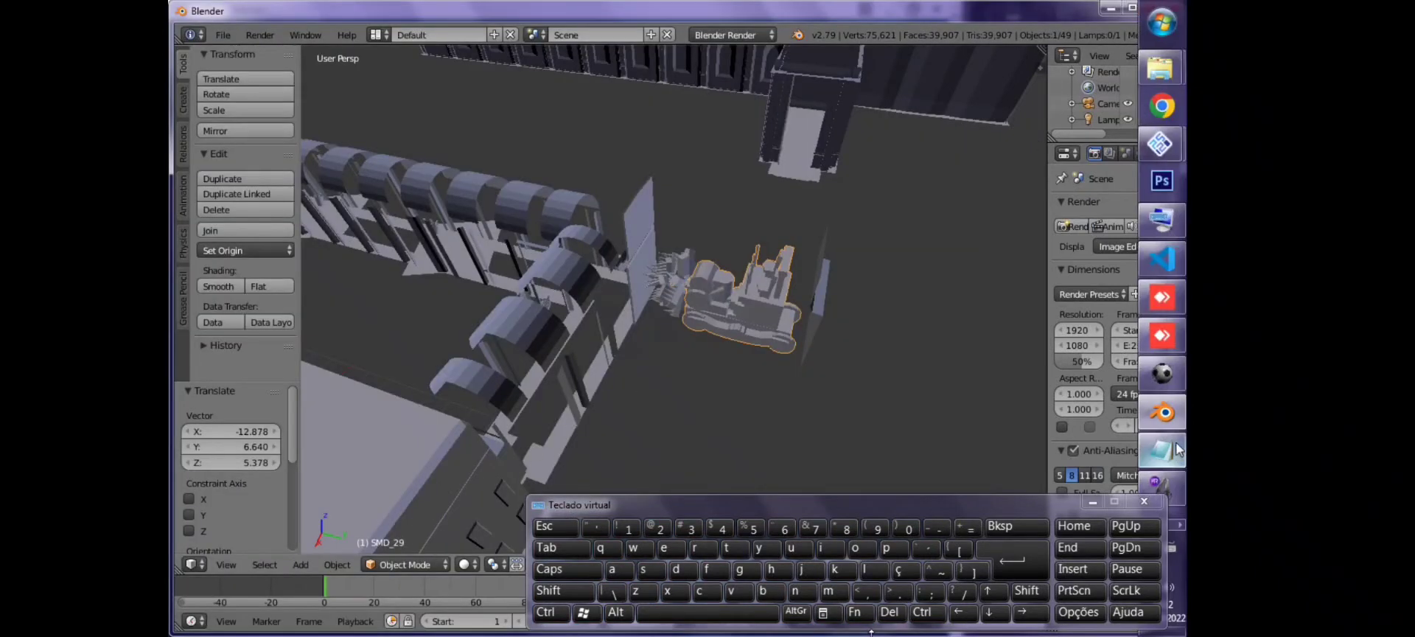
click(1175, 493)
click(626, 298)
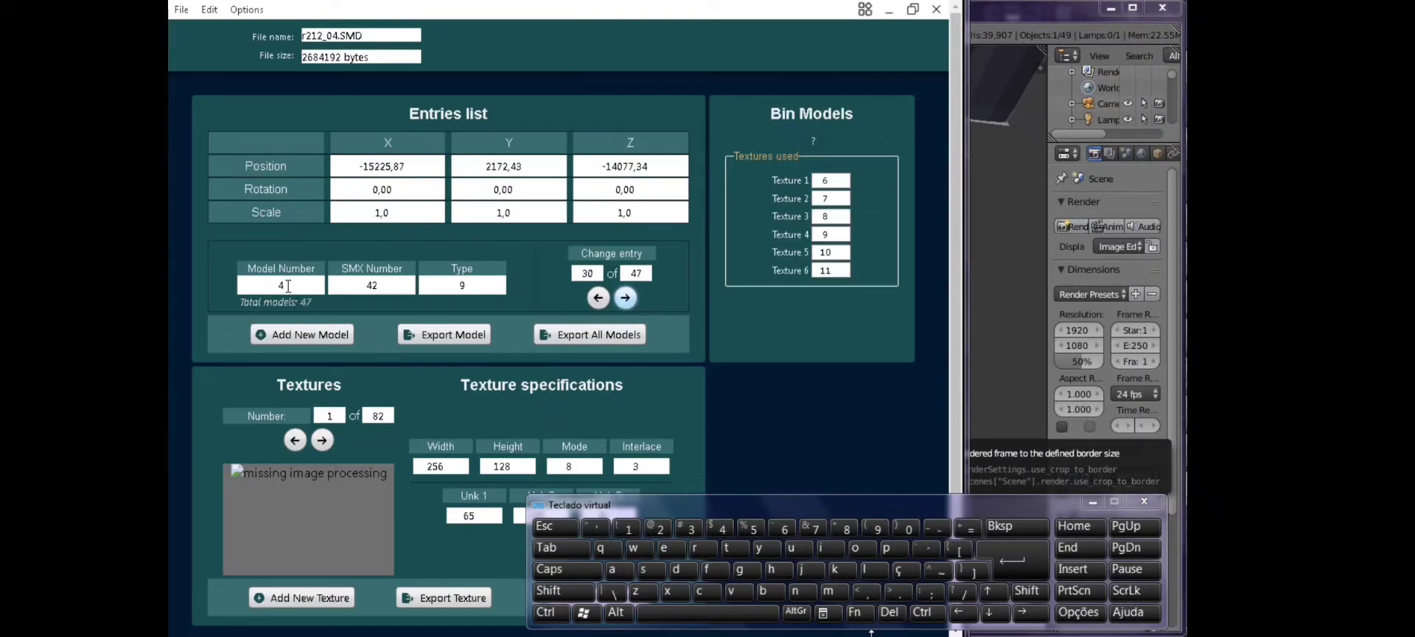
drag(291, 288, 274, 290)
click(400, 308)
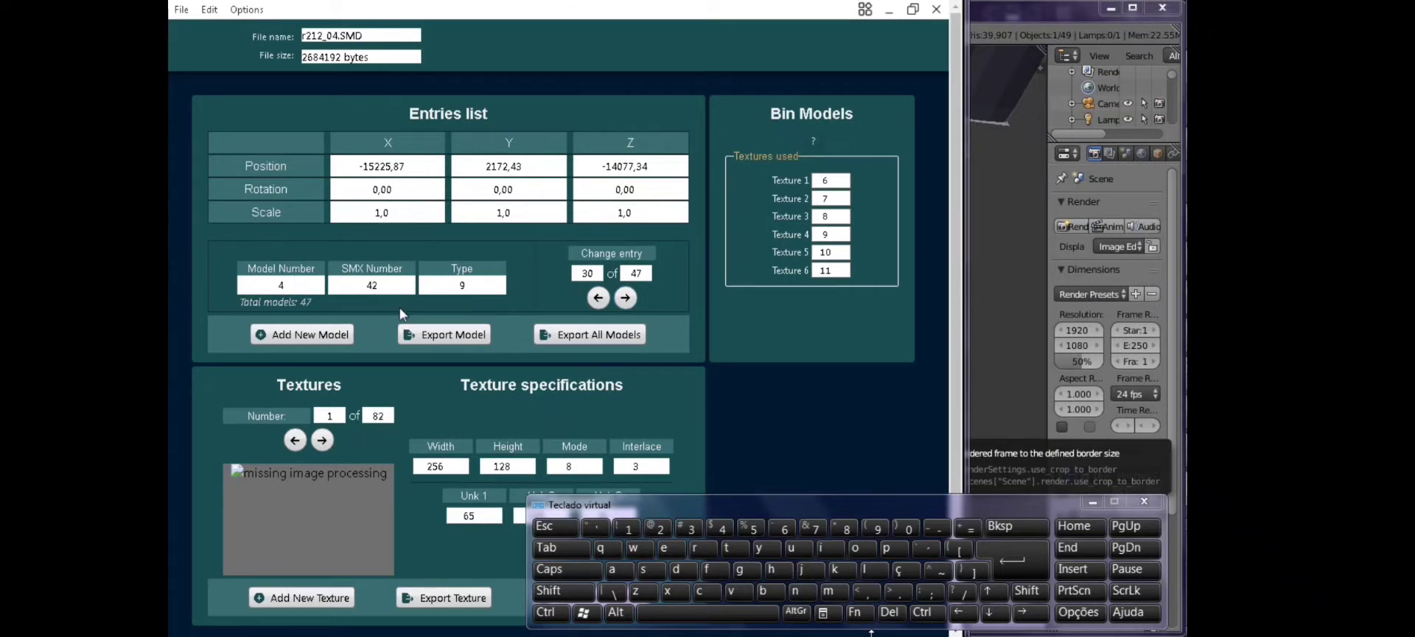
- Export all models and all textures of r212_04.SMD, moving the on-screen keyboard out of the way
click(601, 335)
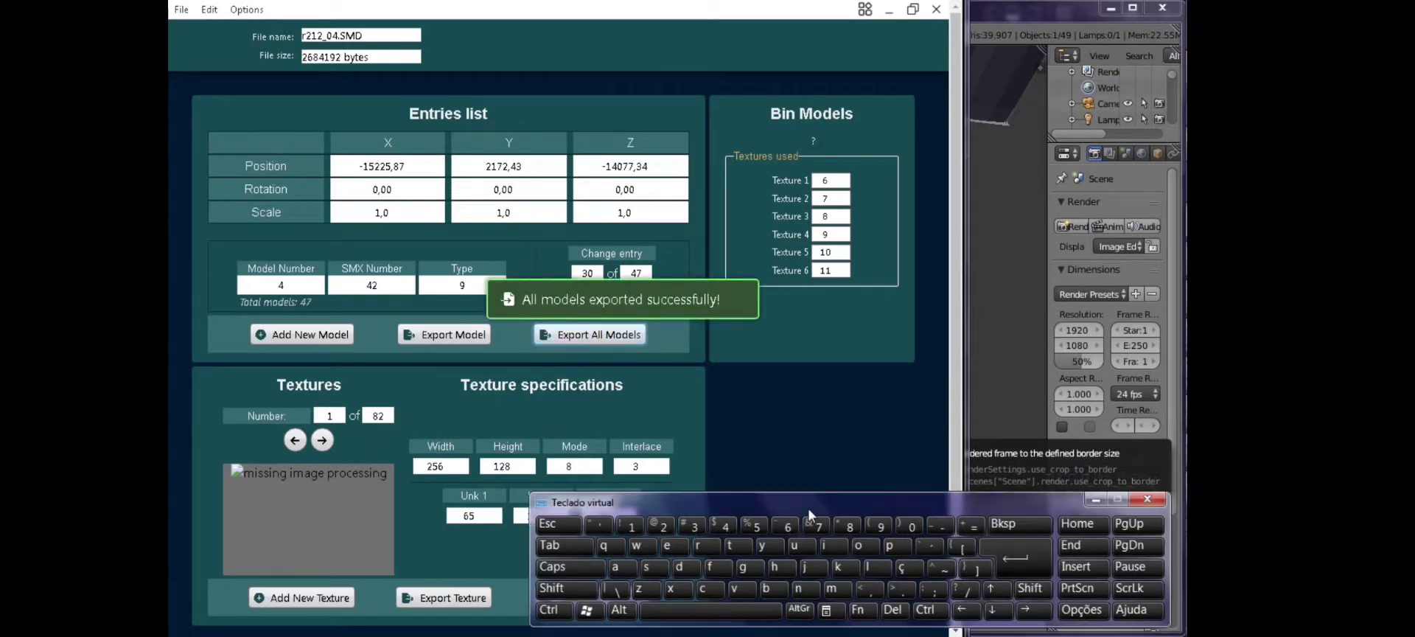
drag(808, 507, 878, 427)
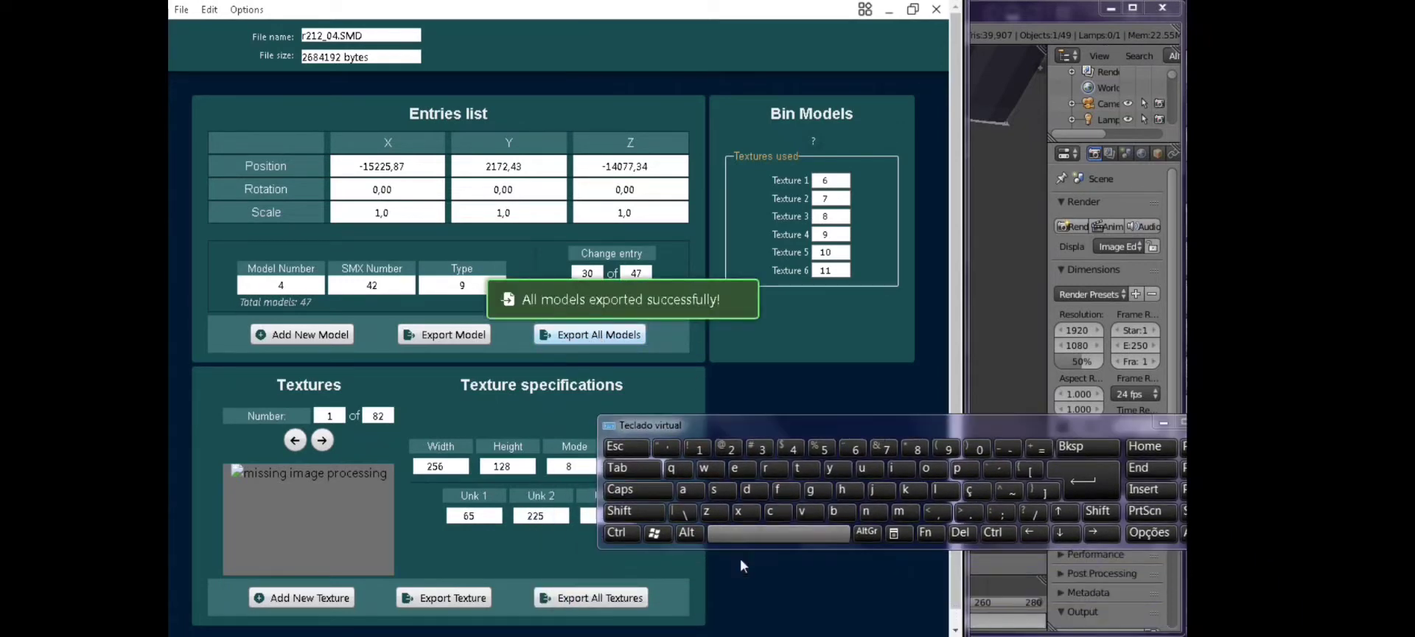
click(600, 601)
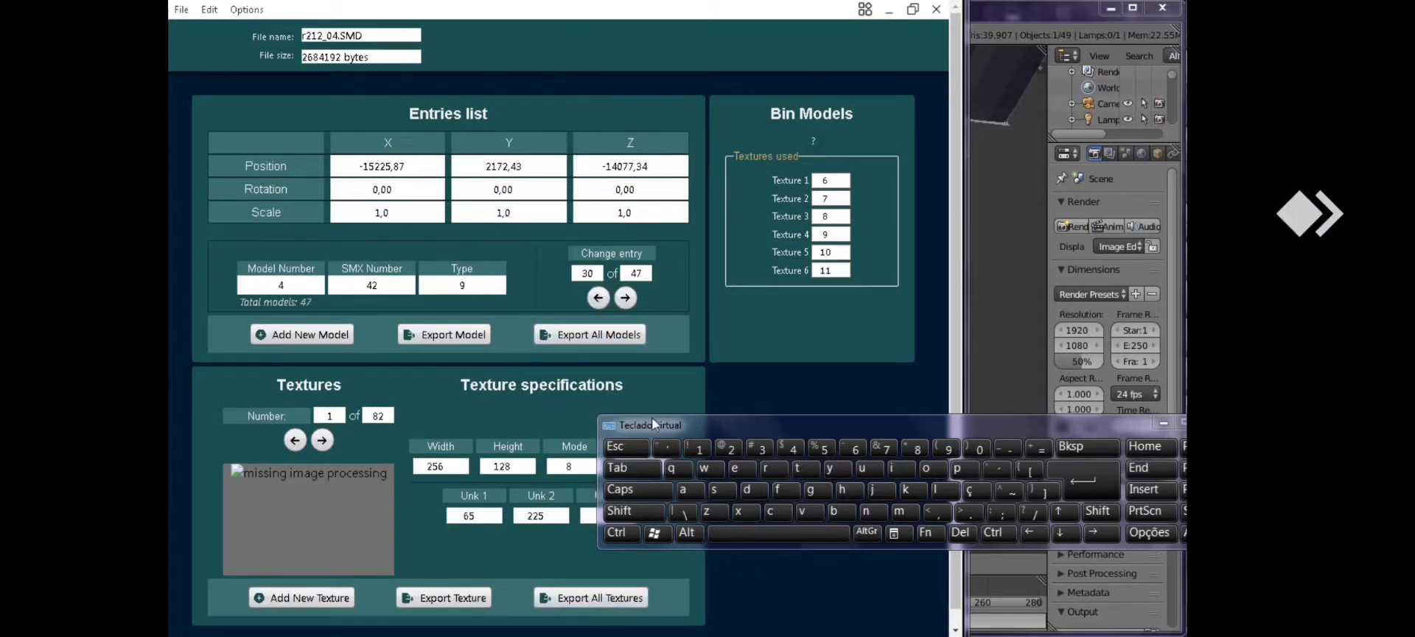
- Switch to the file explorer and open the exported r212_04 folder inside electronITA's SMD folder
mouse_move(1169, 182)
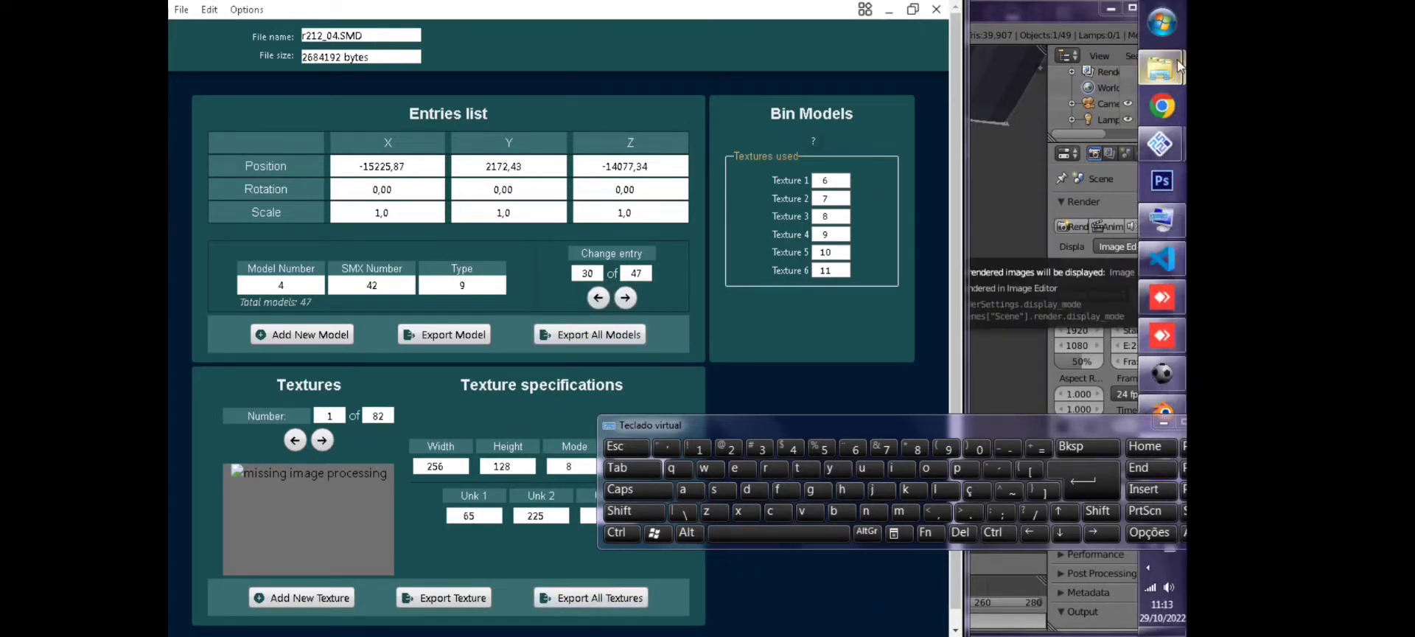
mouse_move(1160, 68)
click(1024, 186)
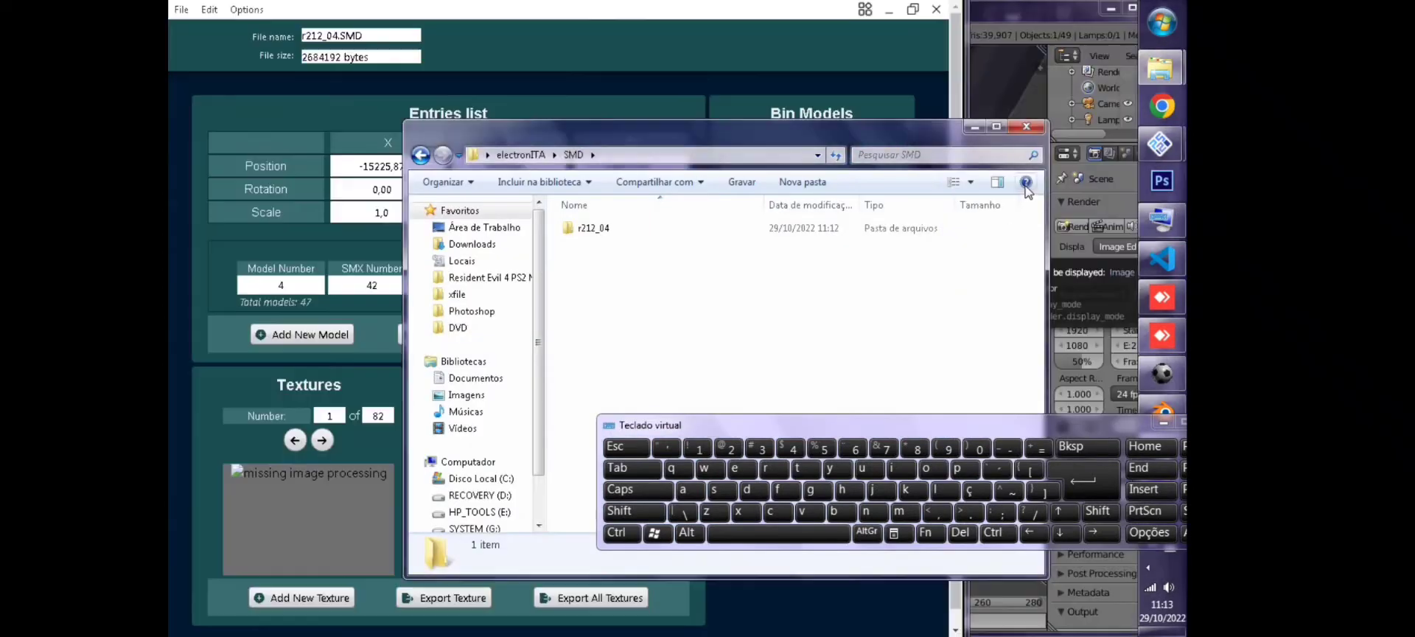
click(521, 154)
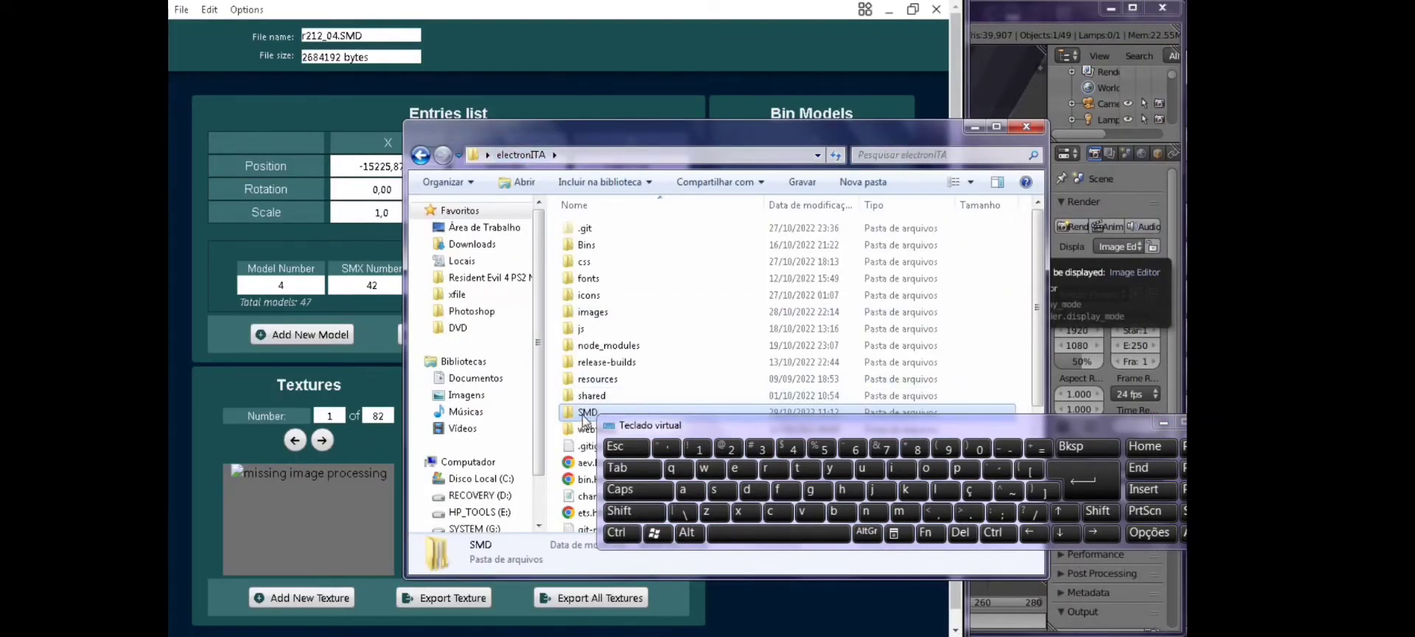
double_click(588, 414)
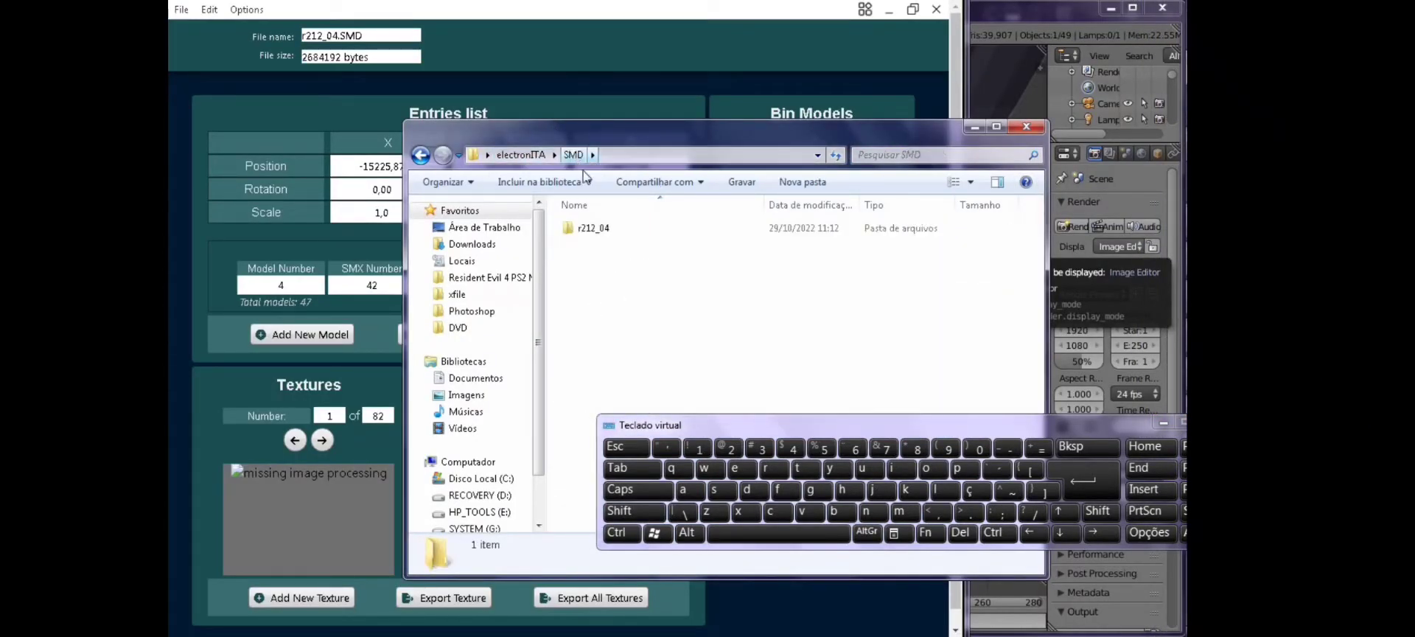
double_click(609, 232)
drag(621, 285, 595, 223)
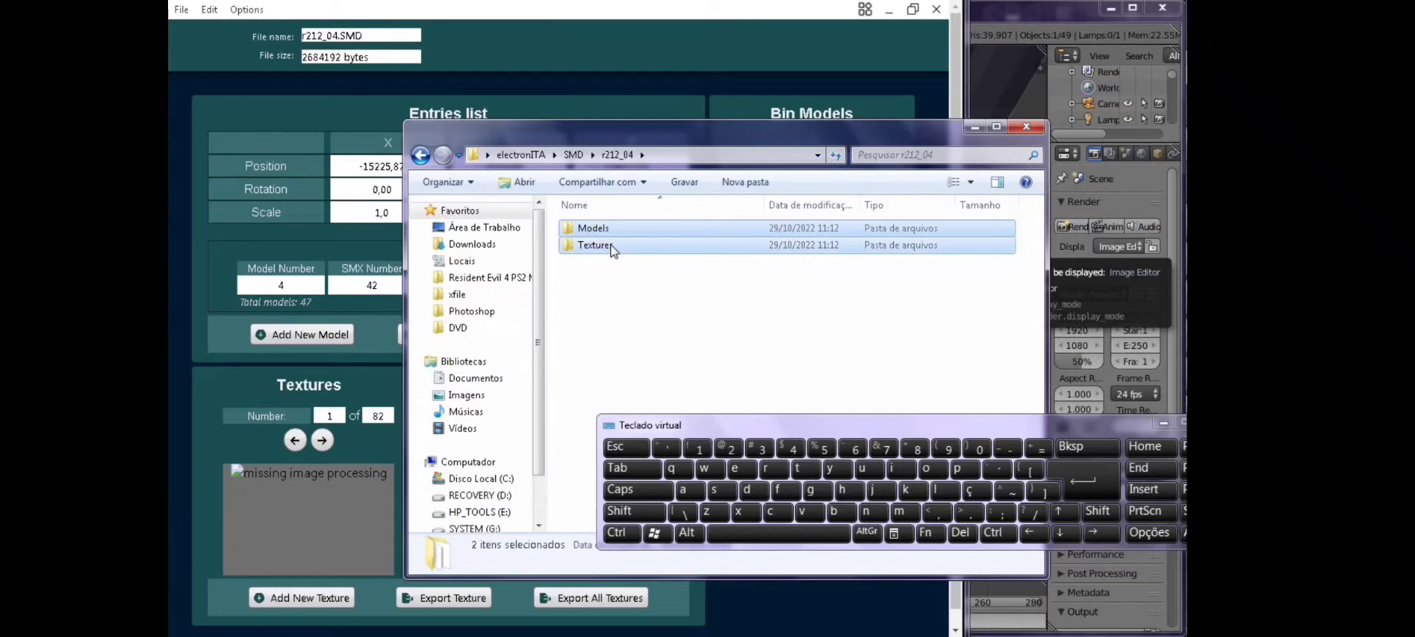
click(619, 293)
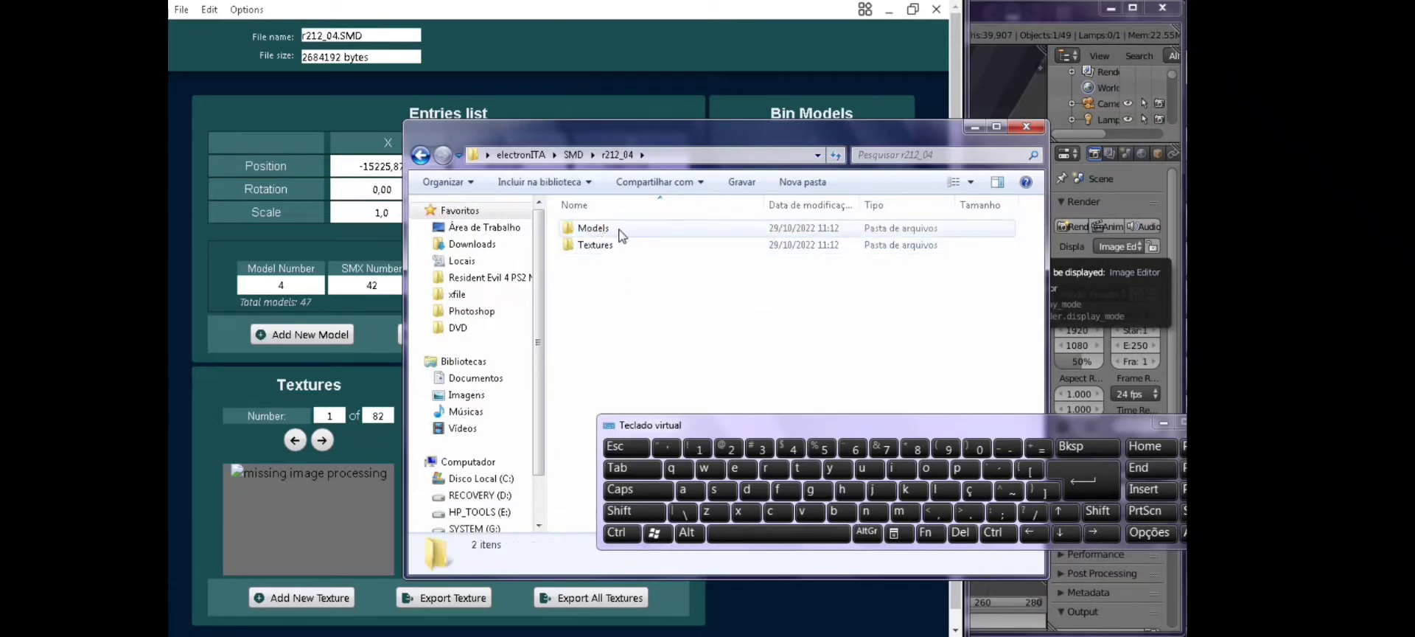
- Copy 4.bin from the exported Models folder into the parent SMD folder
double_click(620, 233)
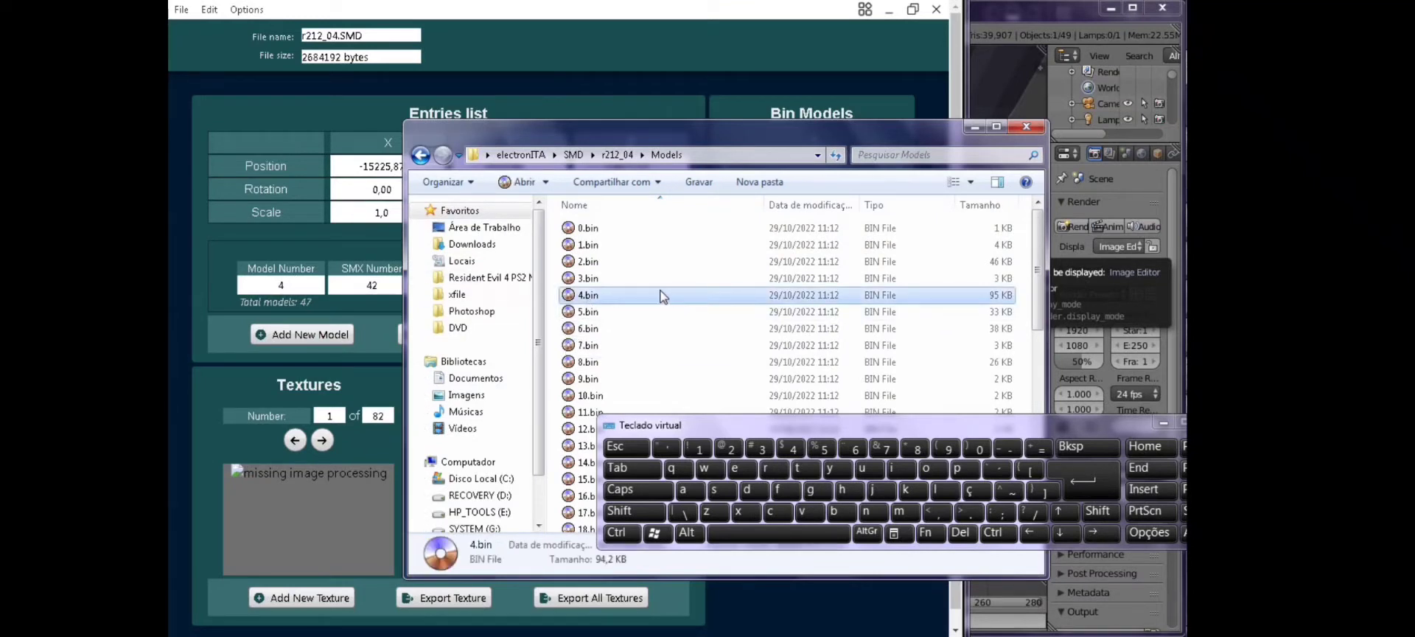
key(ctrl+c)
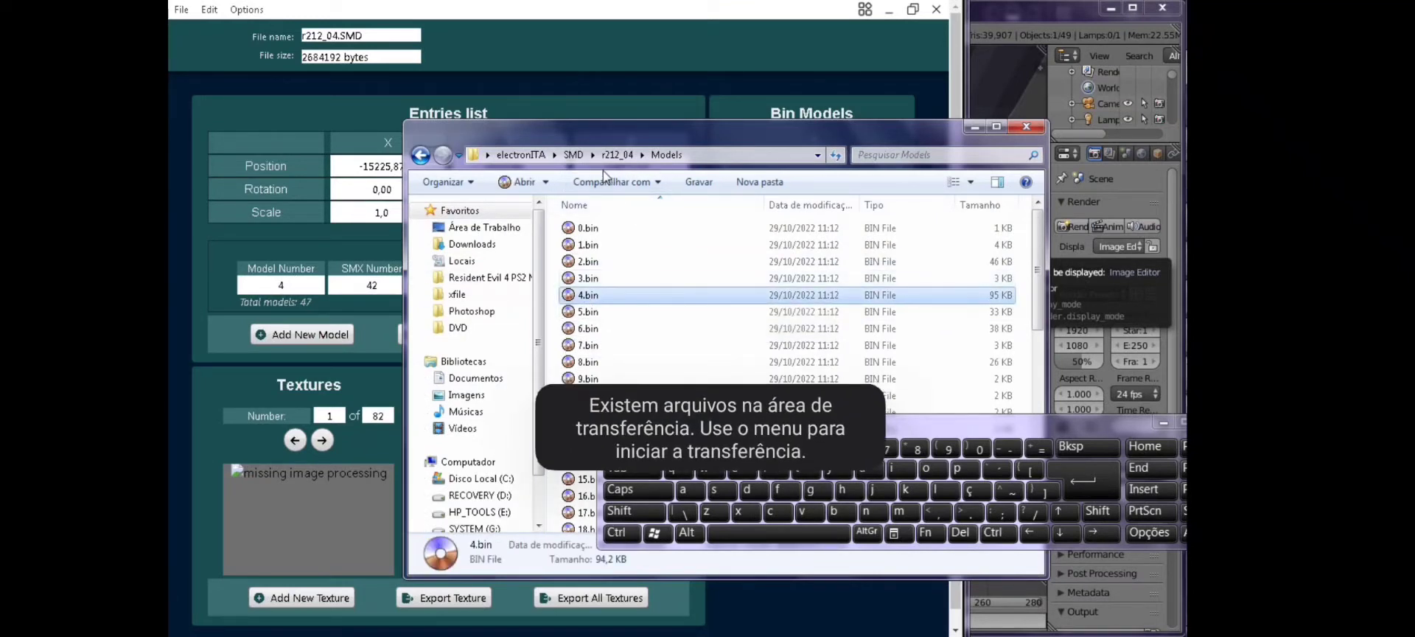
click(574, 154)
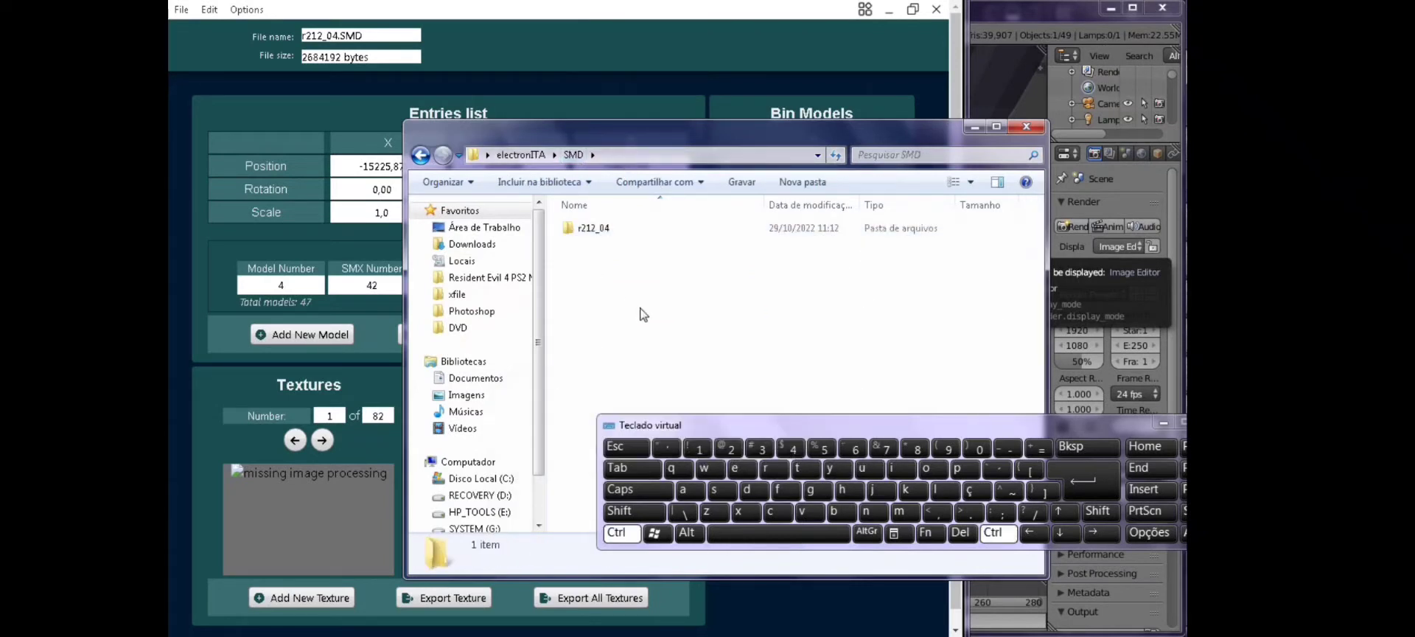
key(ctrl+v)
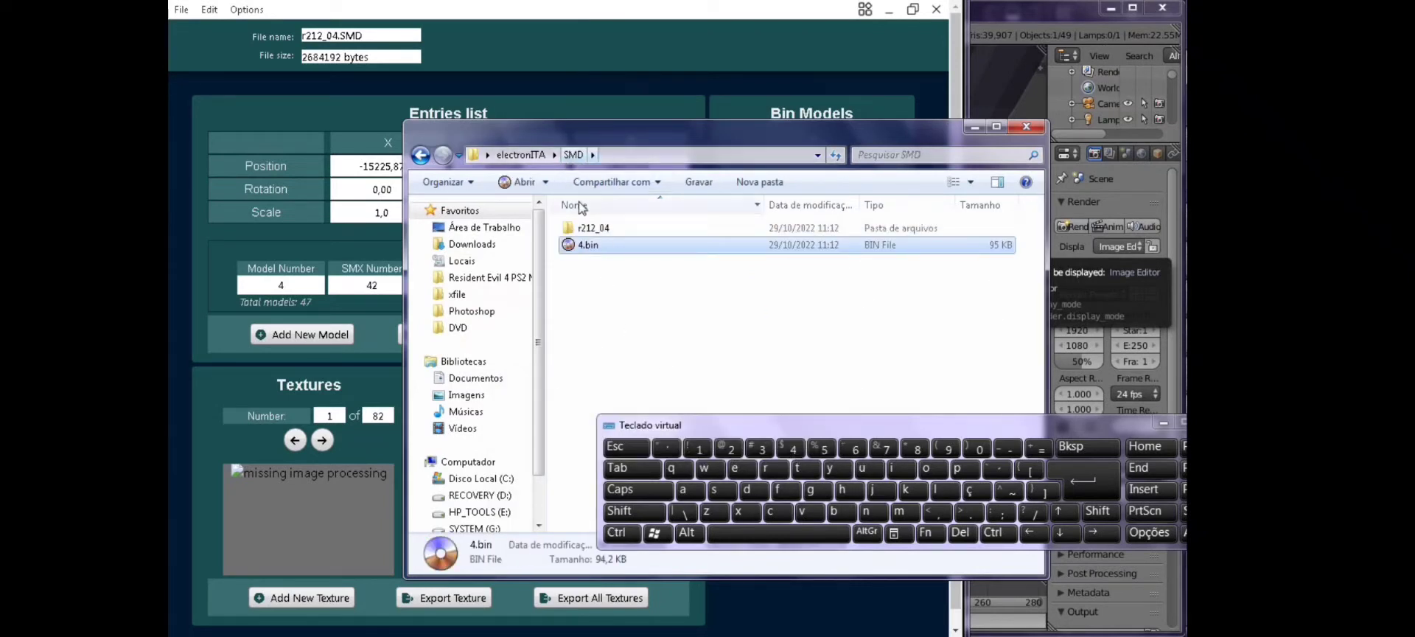
- Copy the textures 6.tpl to 11.tpl from r212_04's Textures folder into the SMD folder
double_click(593, 228)
double_click(611, 246)
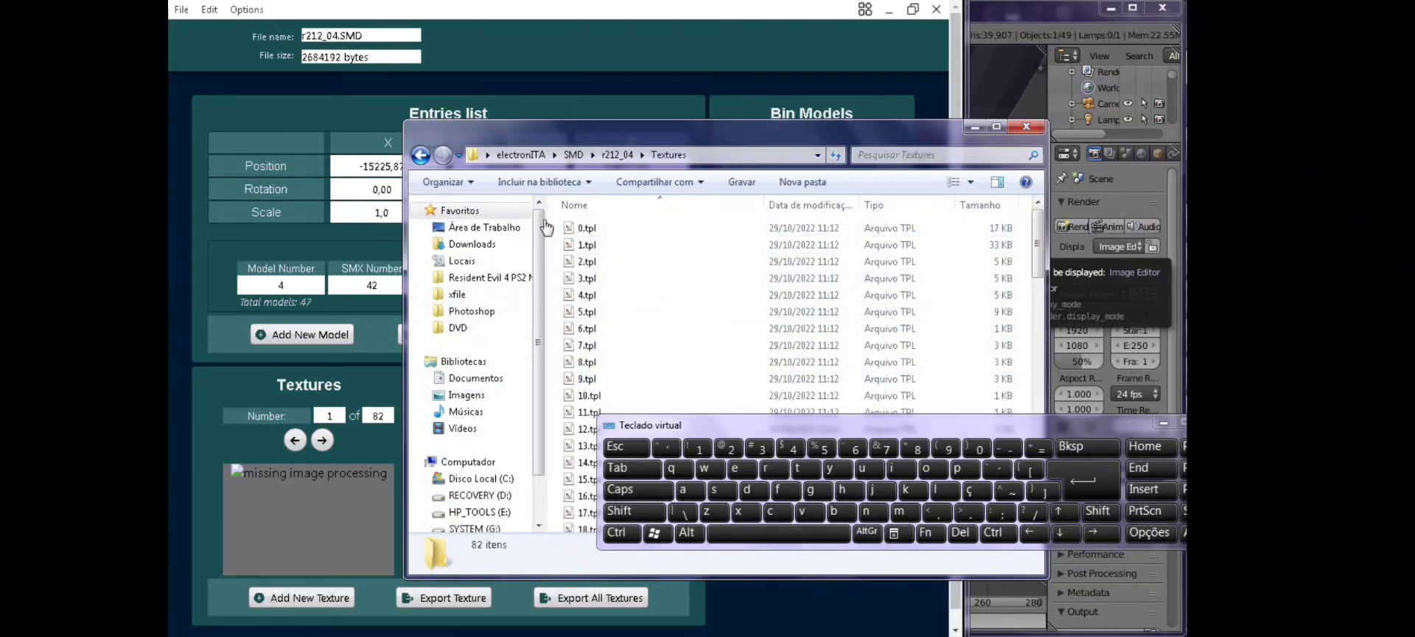
drag(714, 127, 836, 349)
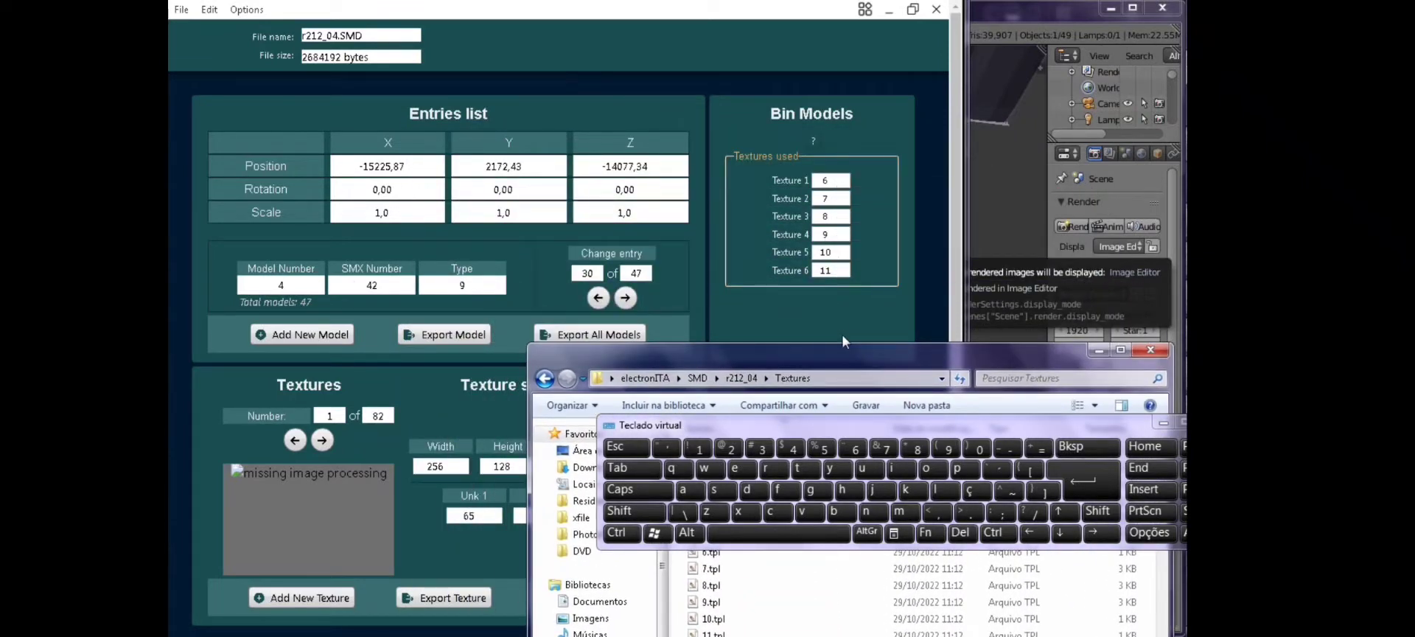
drag(846, 353, 758, 92)
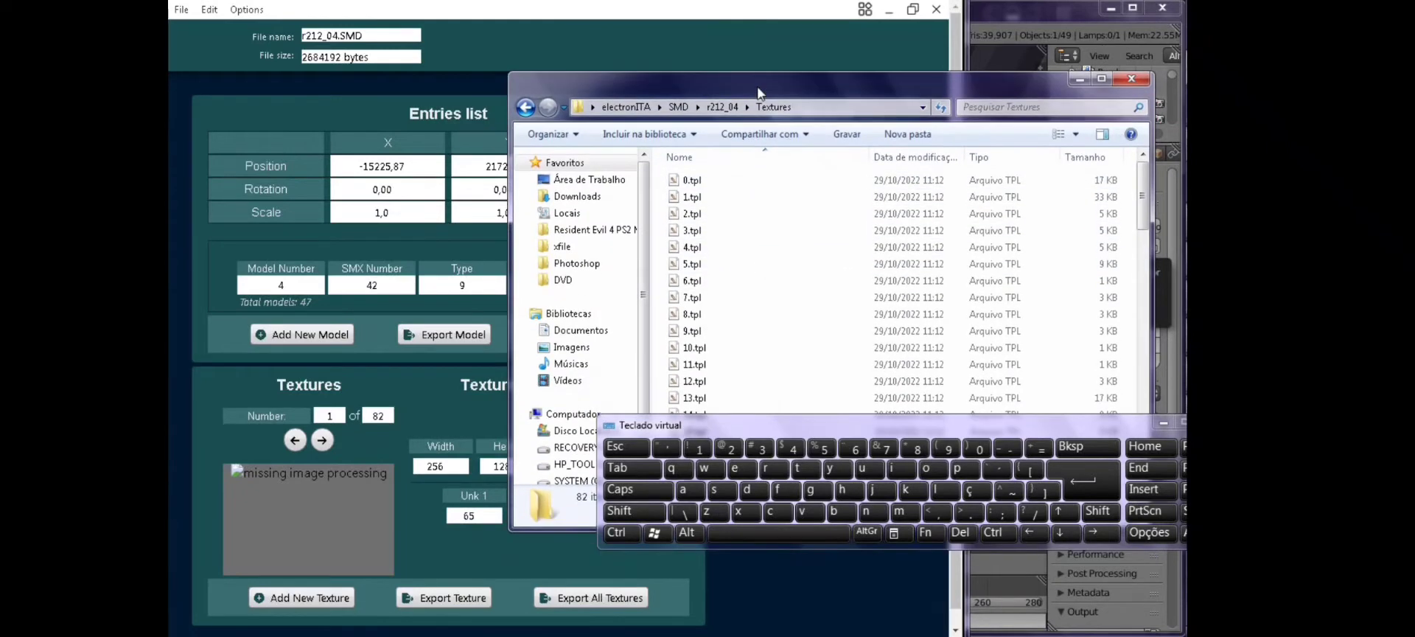
click(702, 284)
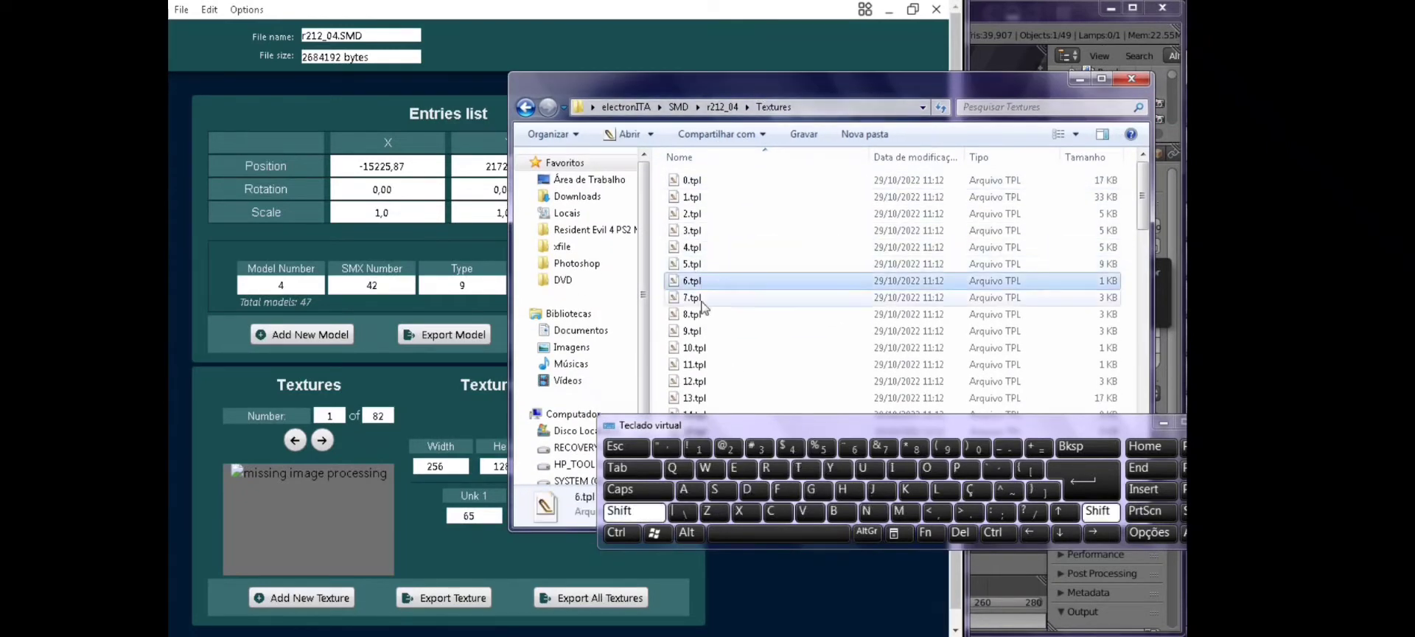
shift+click(711, 366)
key(ctrl+c)
click(678, 107)
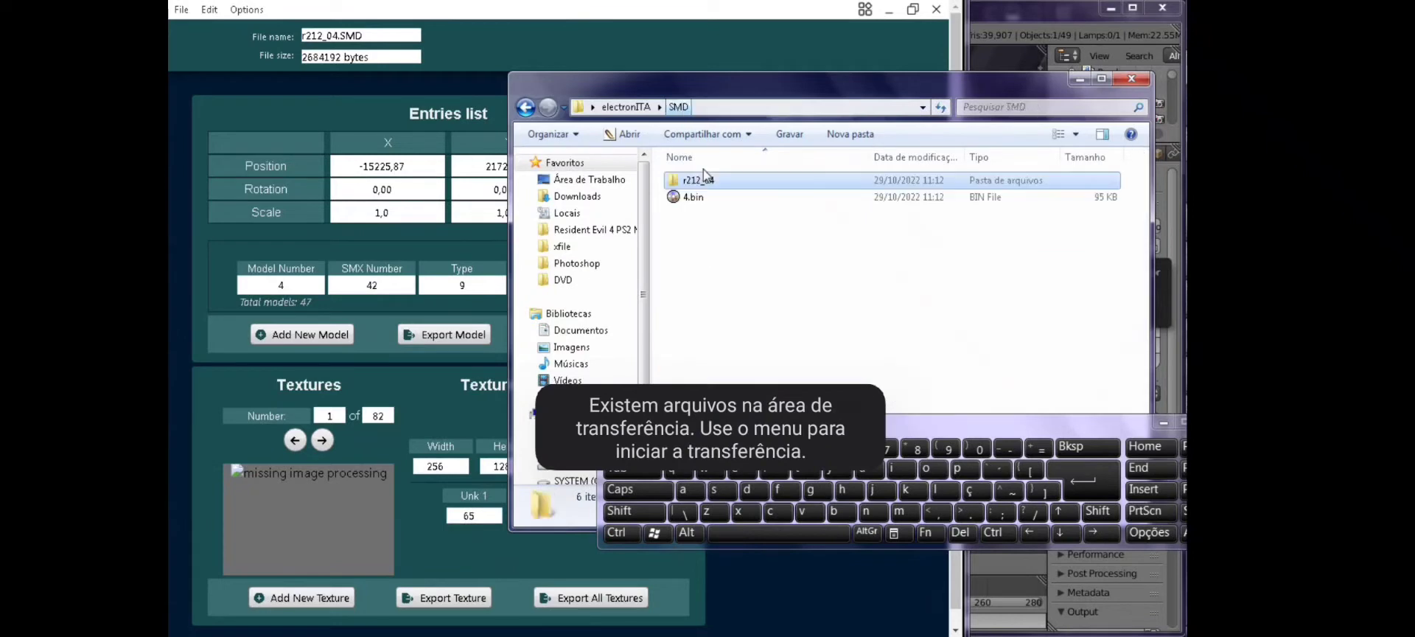
key(ctrl+v)
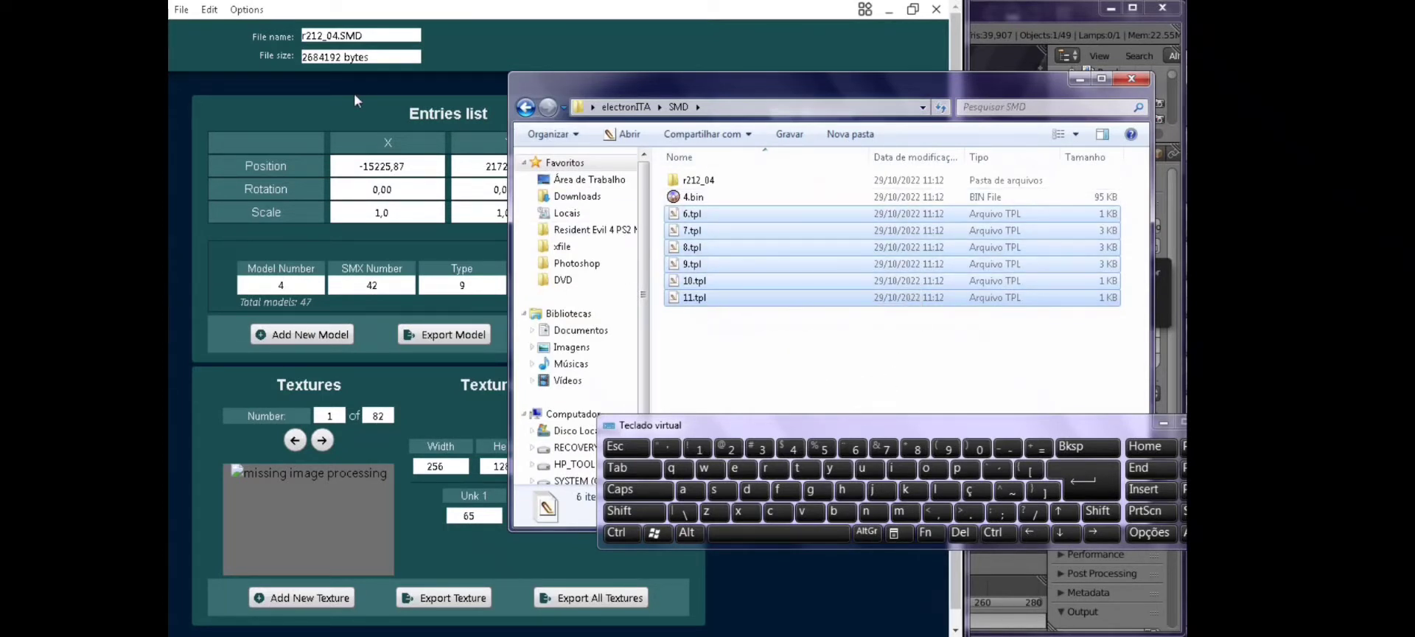
- Switch back to the SMD tool and open r100_04.SMD from the r100 folder of Editar Itens+Quantidades
click(270, 91)
click(181, 9)
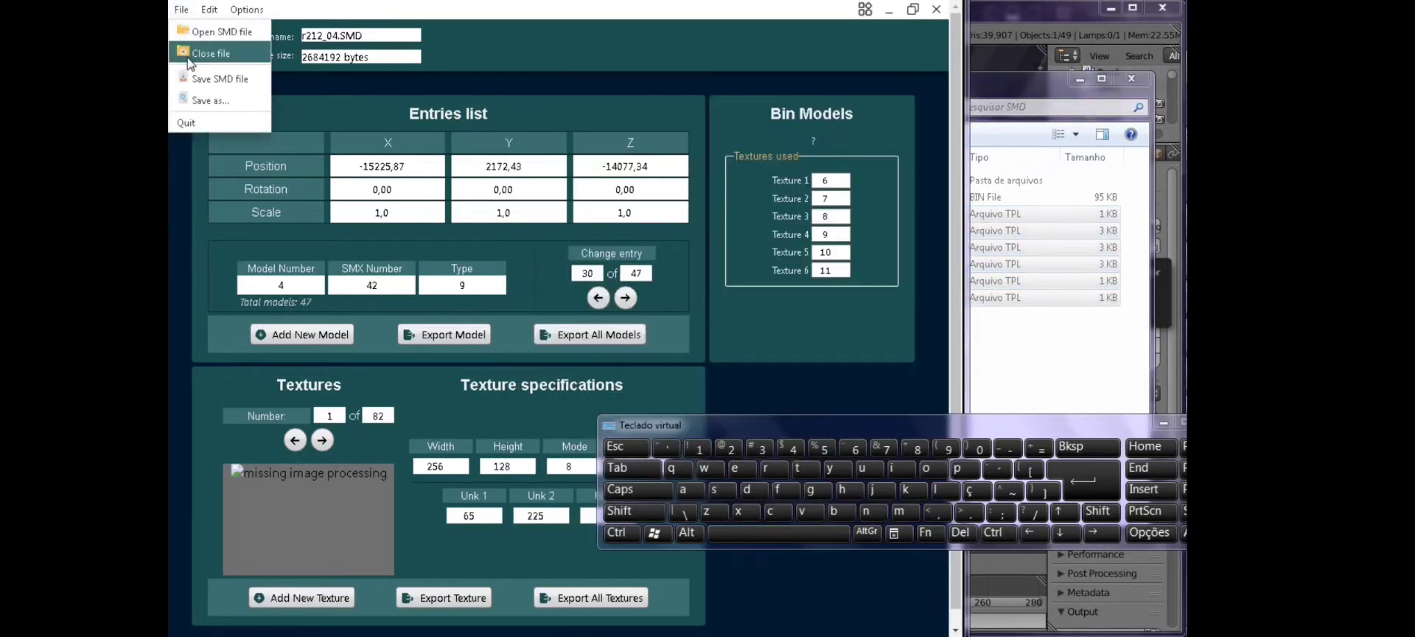
click(195, 32)
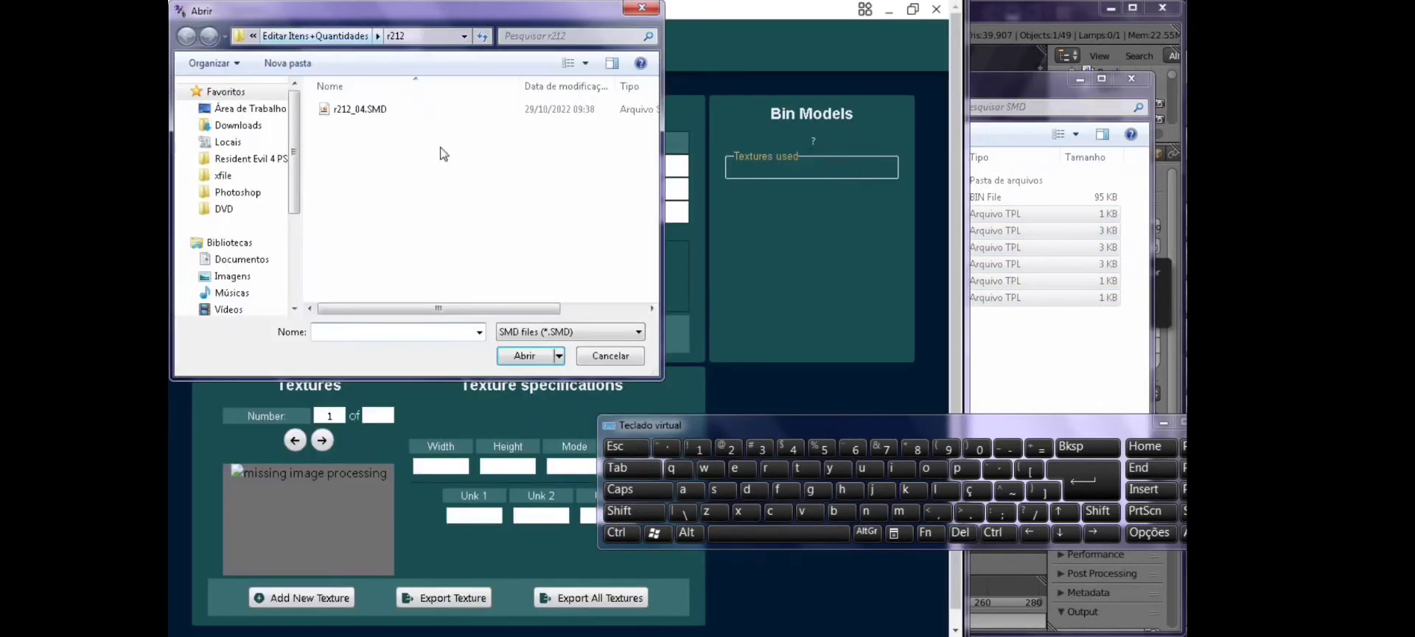
click(263, 113)
scroll(399, 113, down, 3)
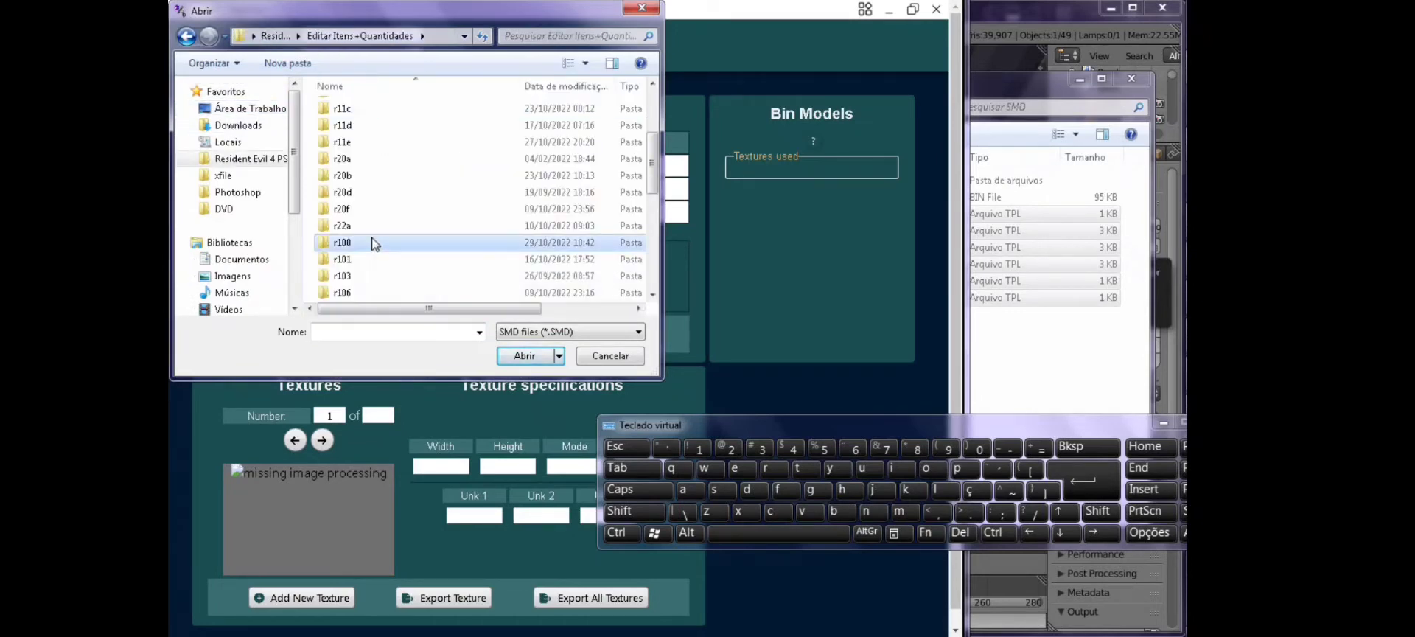
double_click(373, 242)
click(358, 247)
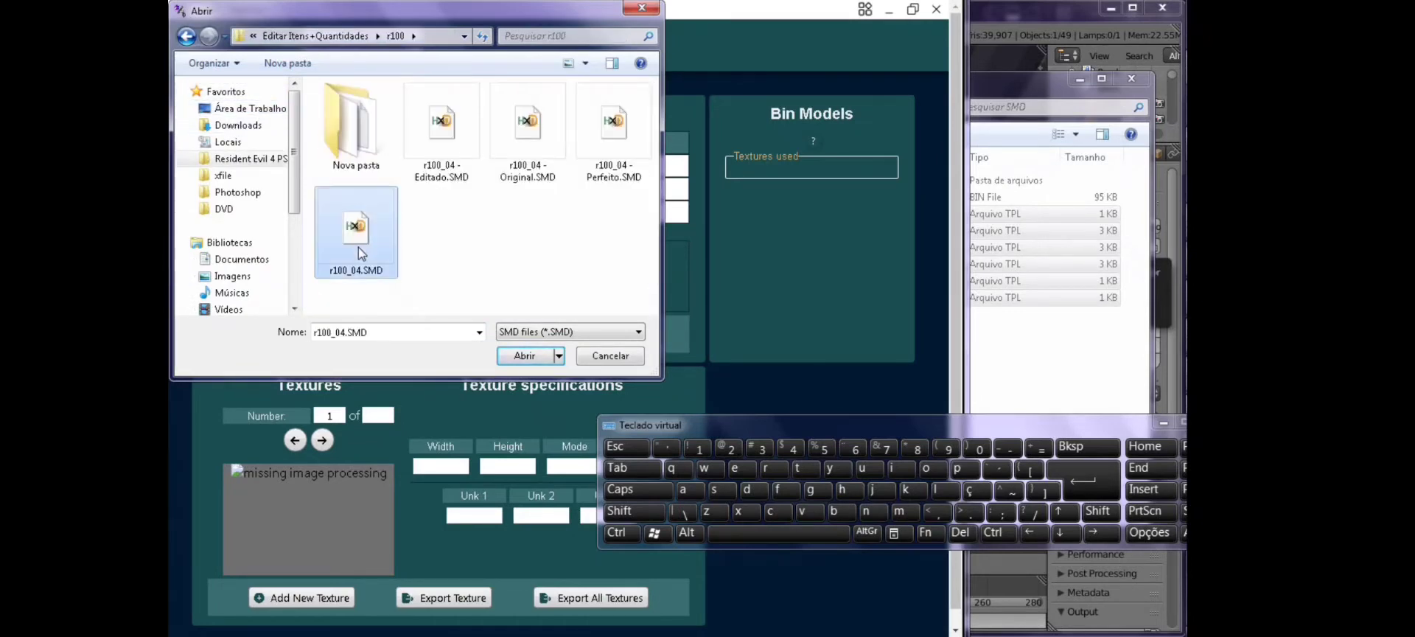
double_click(358, 247)
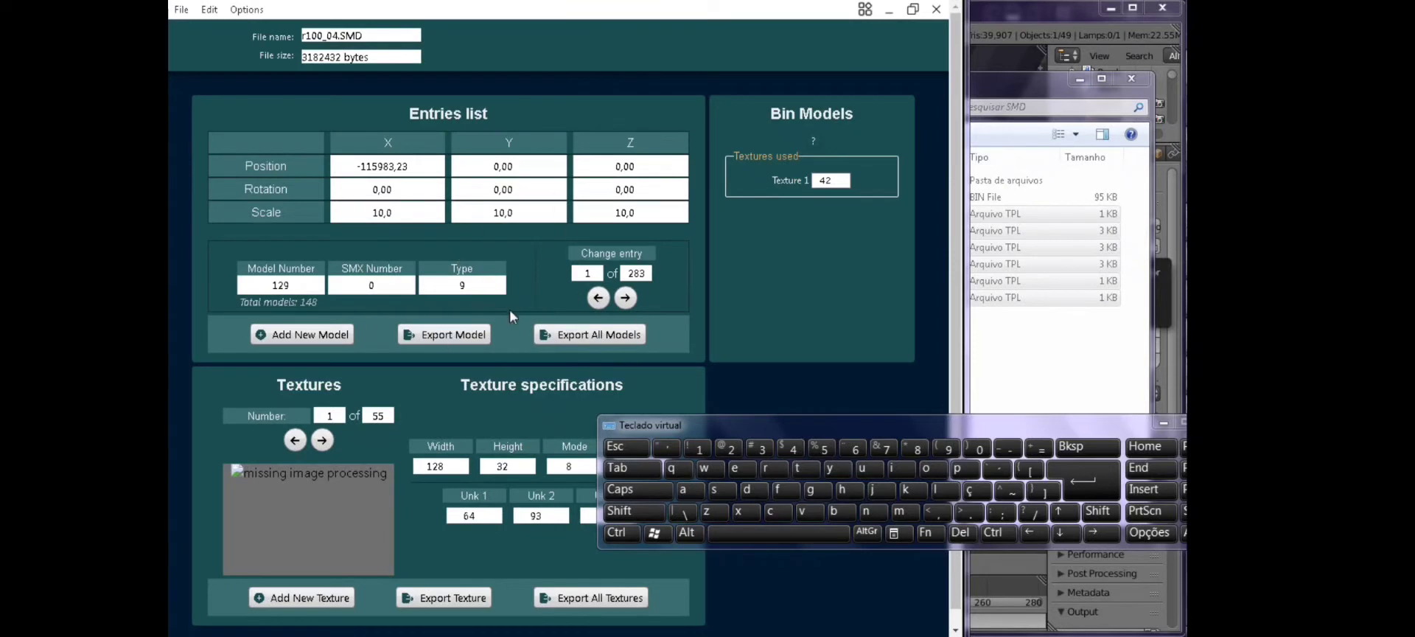
- Add 4.bin from electronITA's SMD folder on the desktop as a new model in r100_04.SMD
click(293, 338)
click(273, 110)
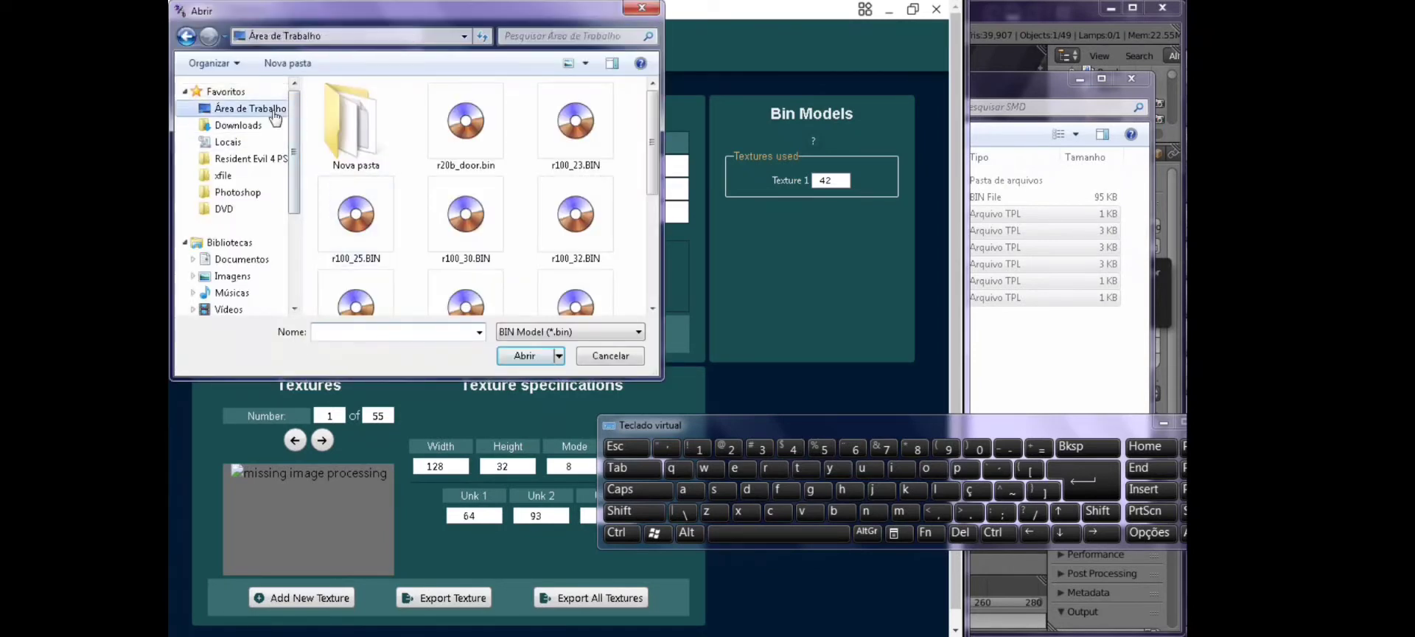
scroll(412, 196, up, 5)
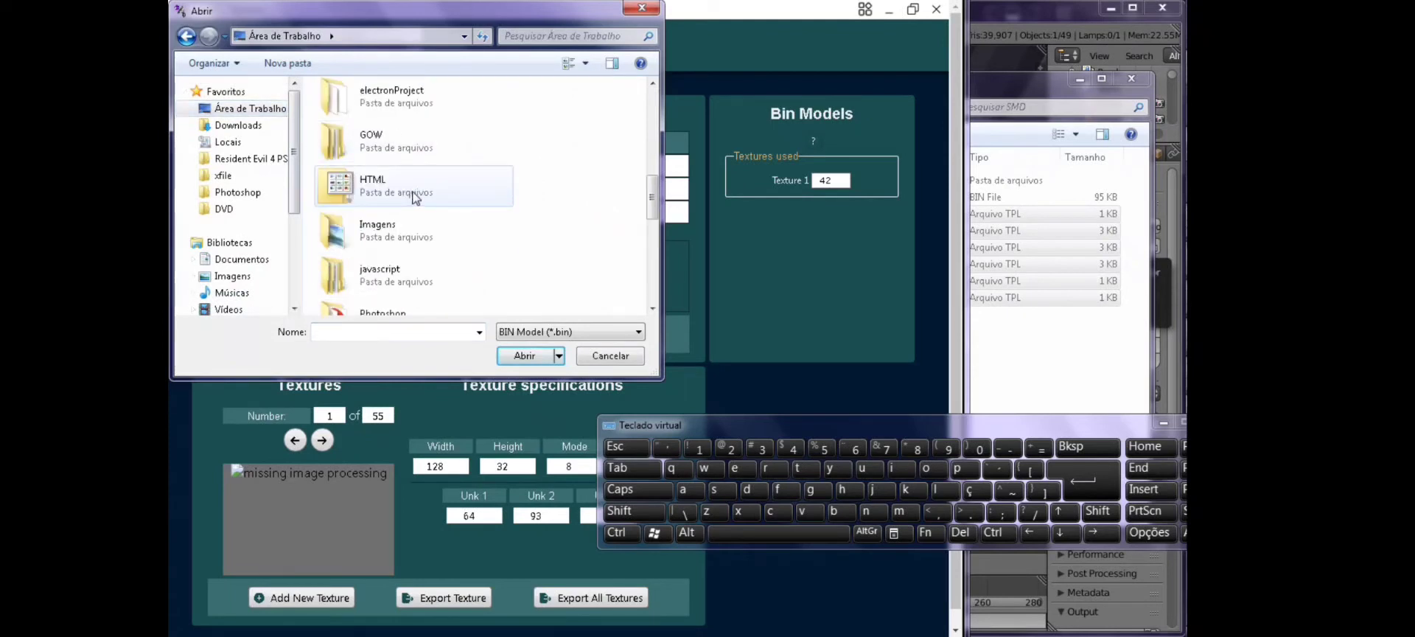
scroll(412, 191, up, 3)
double_click(397, 183)
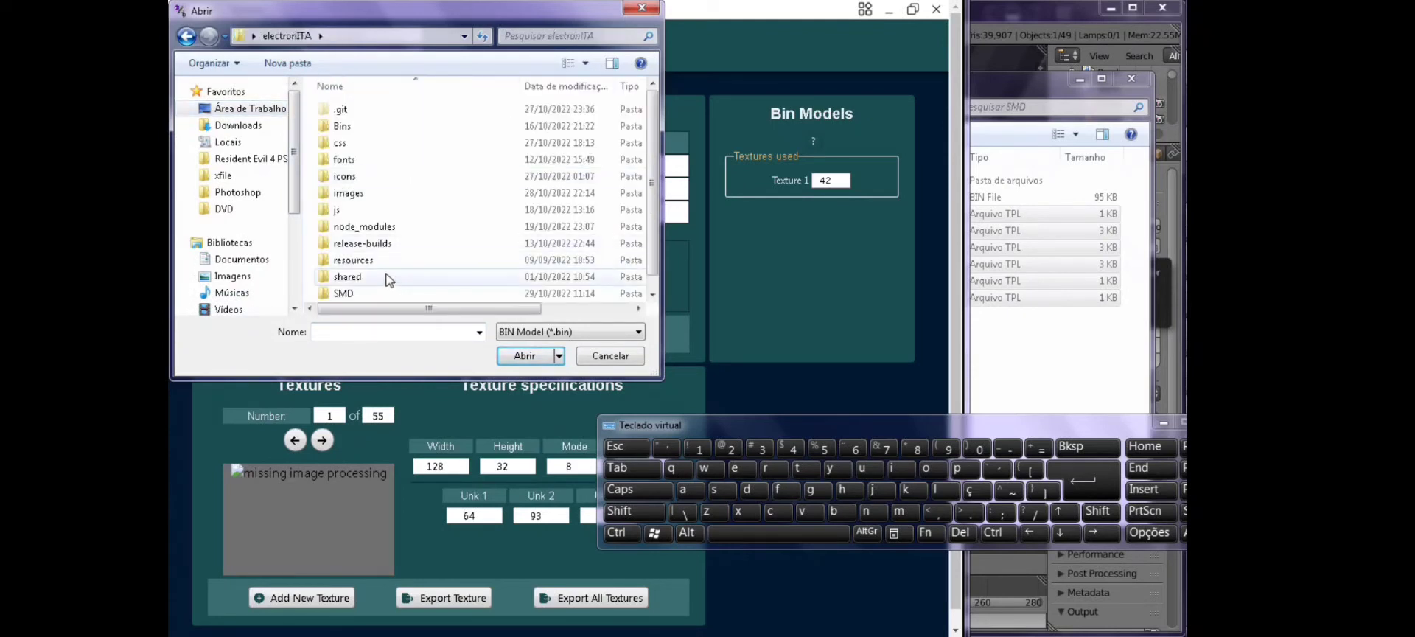
double_click(367, 294)
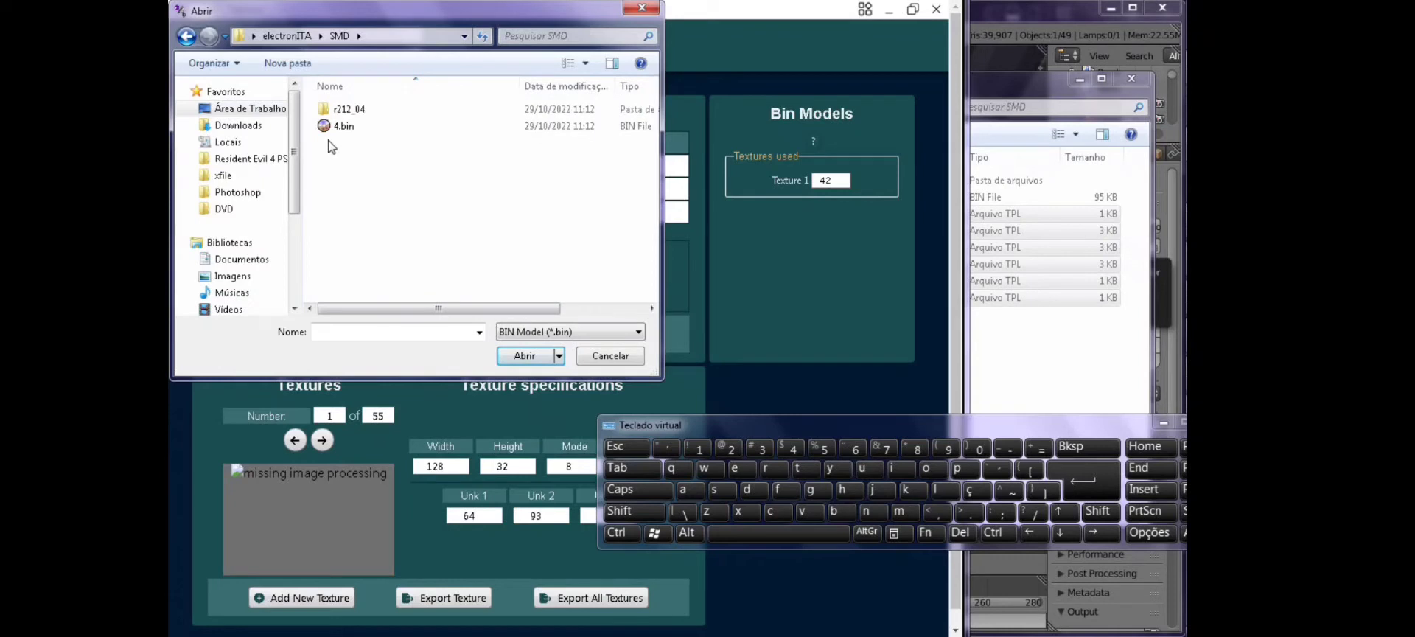
double_click(401, 129)
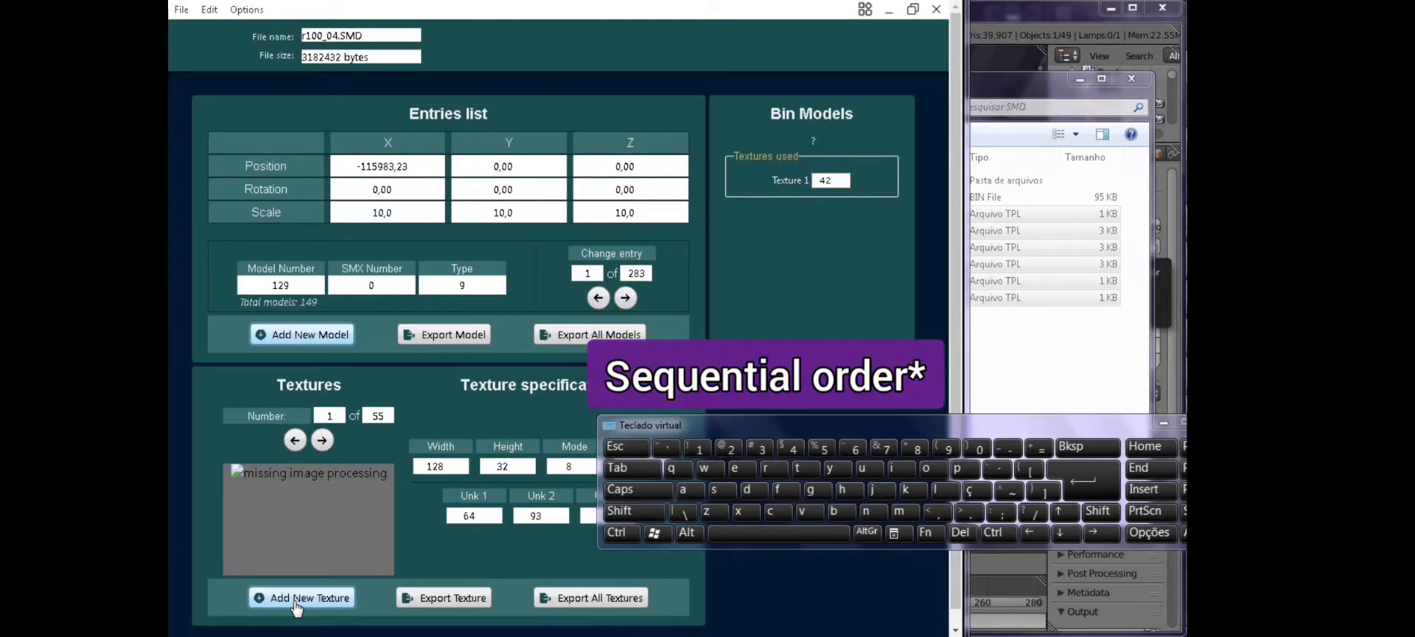
- Add the textures 6.tpl, 7.tpl, 8.tpl, 9.tpl, 10.tpl and 11.tpl to r100_04.SMD in sequential order
click(297, 598)
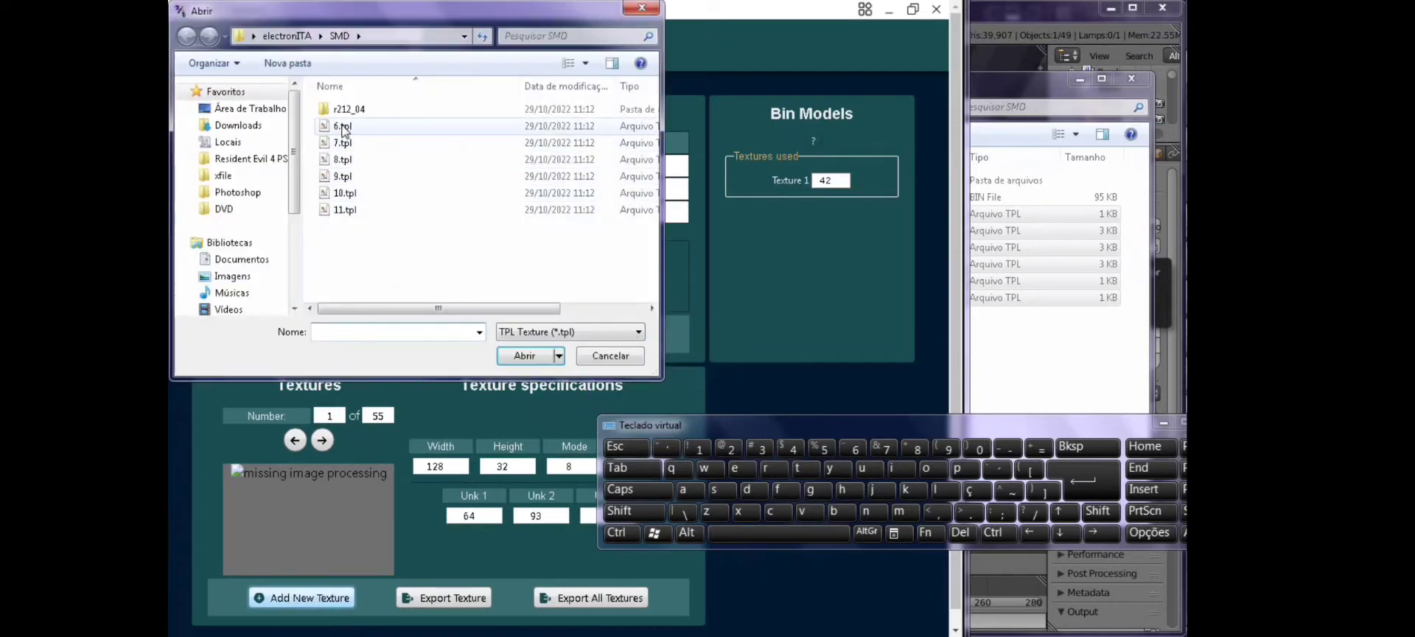
double_click(343, 126)
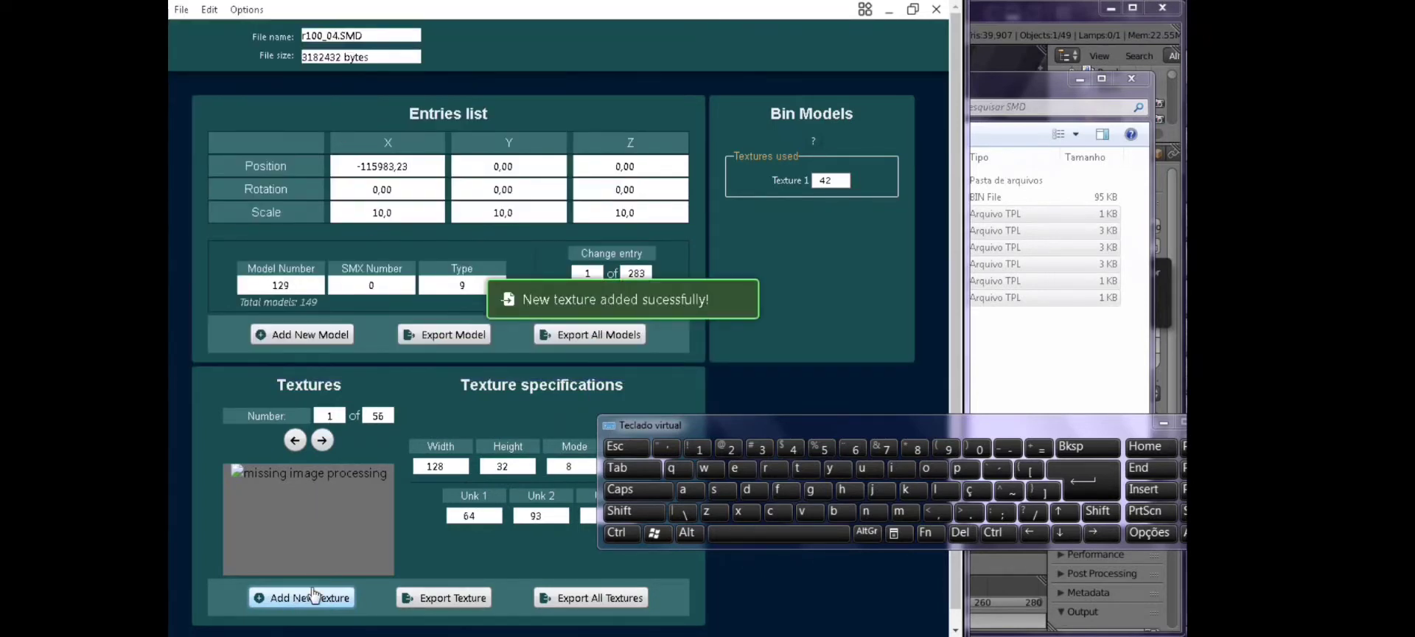
click(313, 595)
double_click(404, 149)
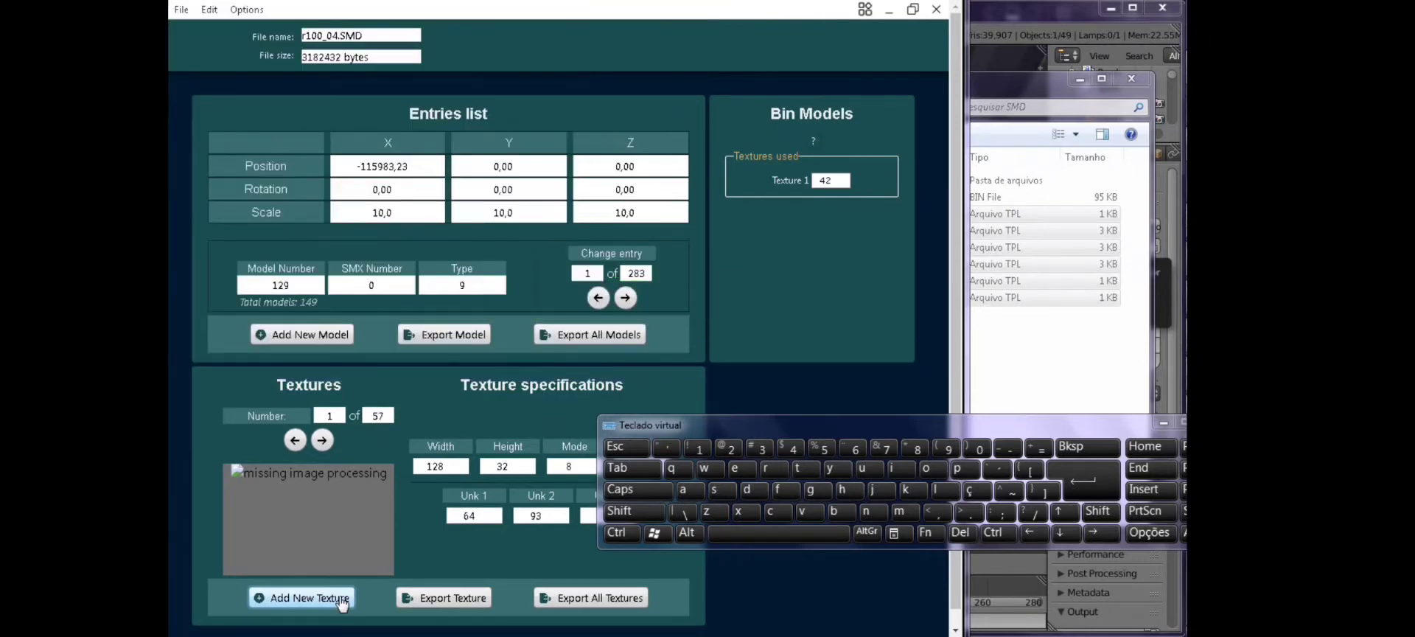
click(341, 598)
double_click(356, 157)
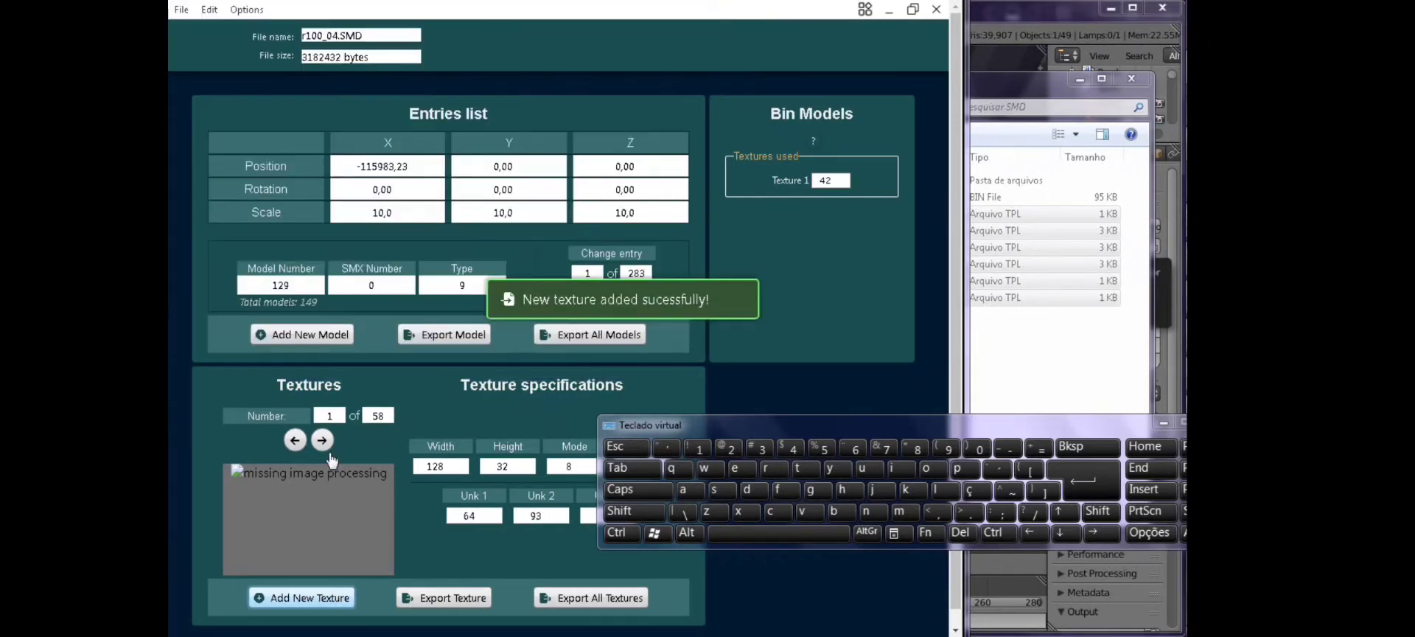
click(333, 603)
double_click(343, 182)
click(330, 601)
double_click(347, 197)
click(336, 598)
double_click(384, 214)
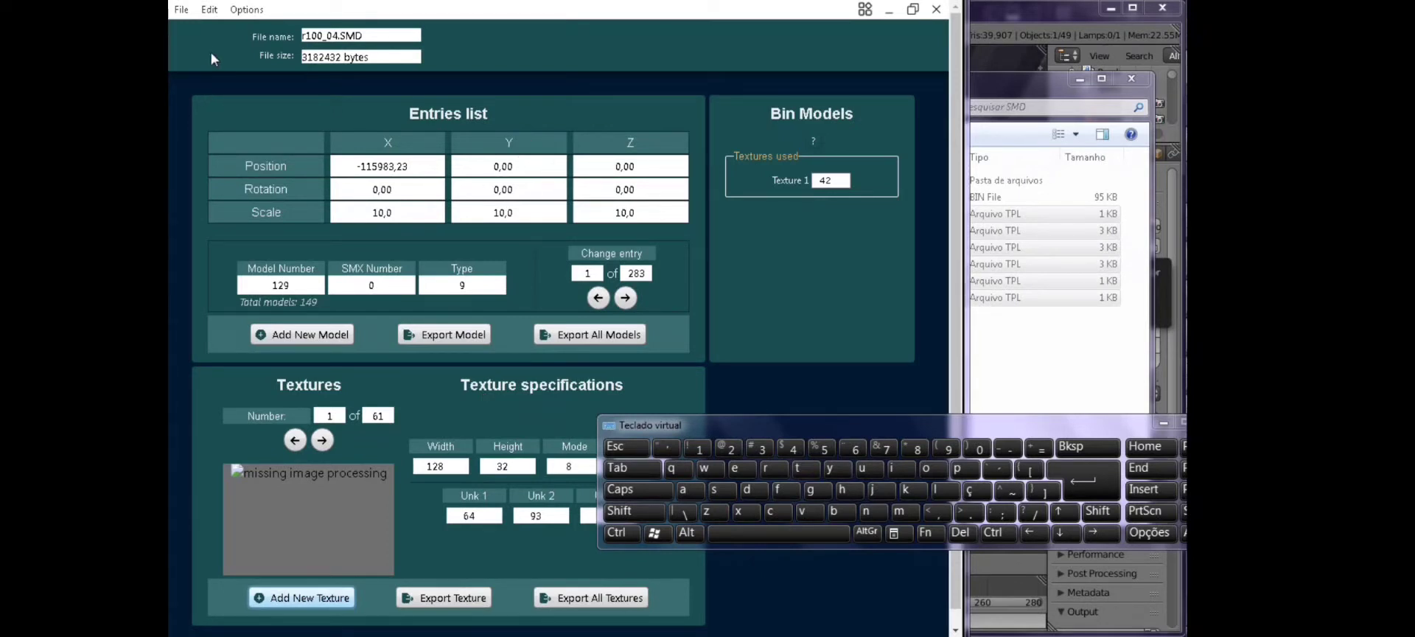
- Add a new entry to the entries list and go to entry 284
click(209, 11)
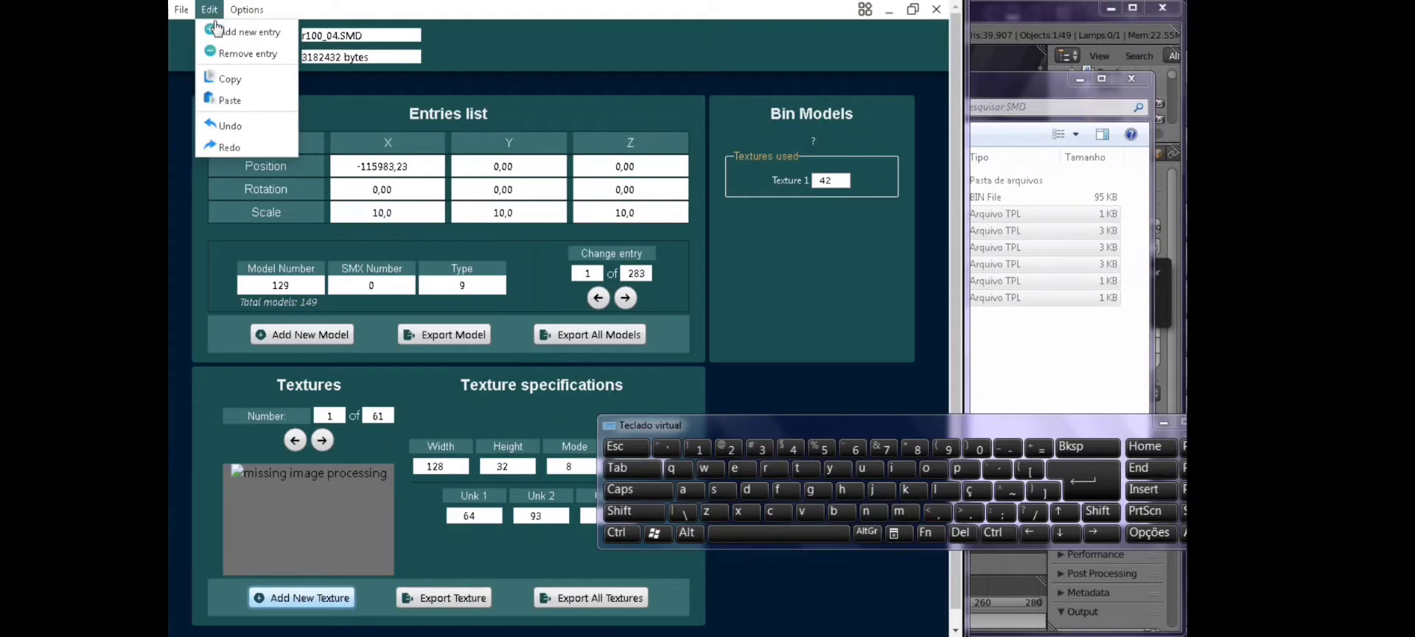
click(270, 36)
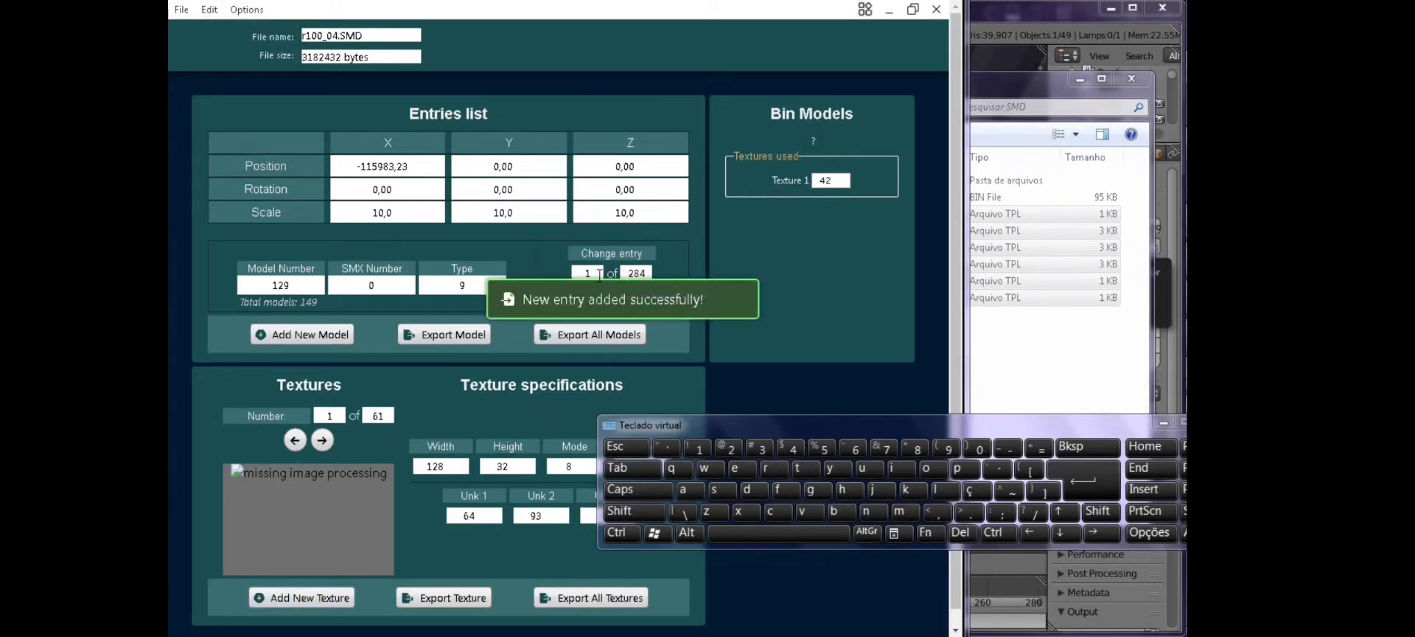
click(730, 447)
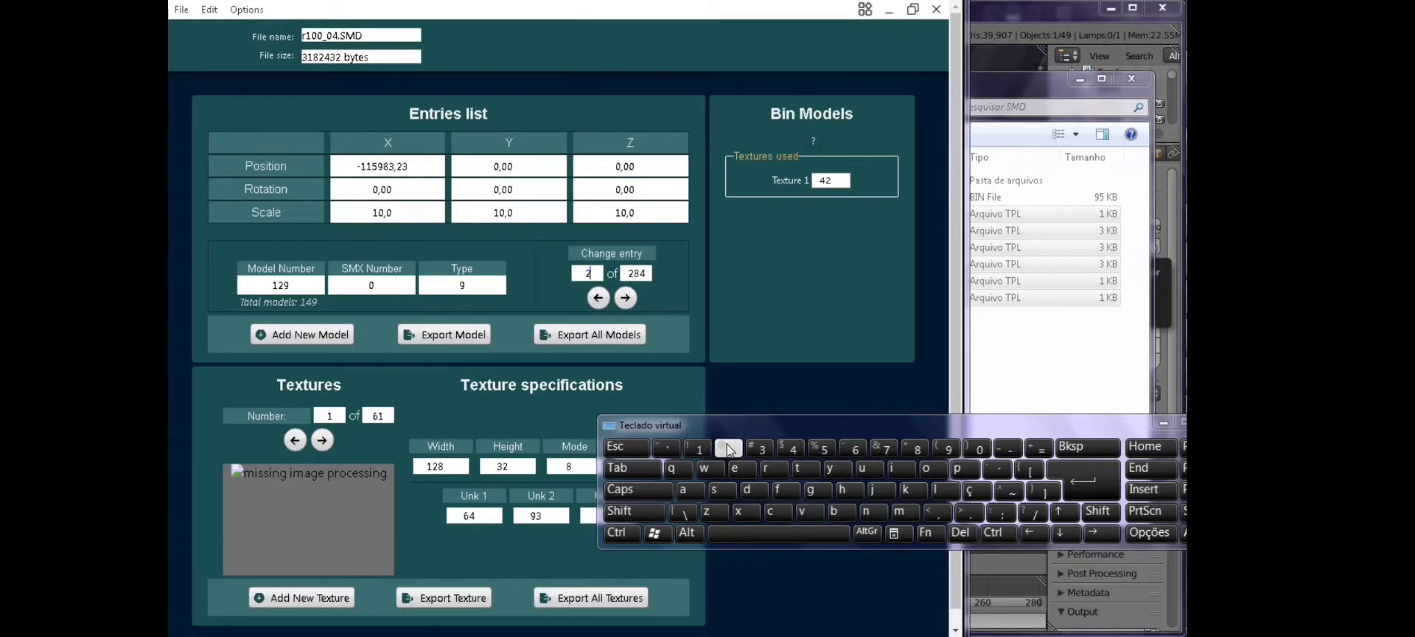
click(914, 447)
click(761, 447)
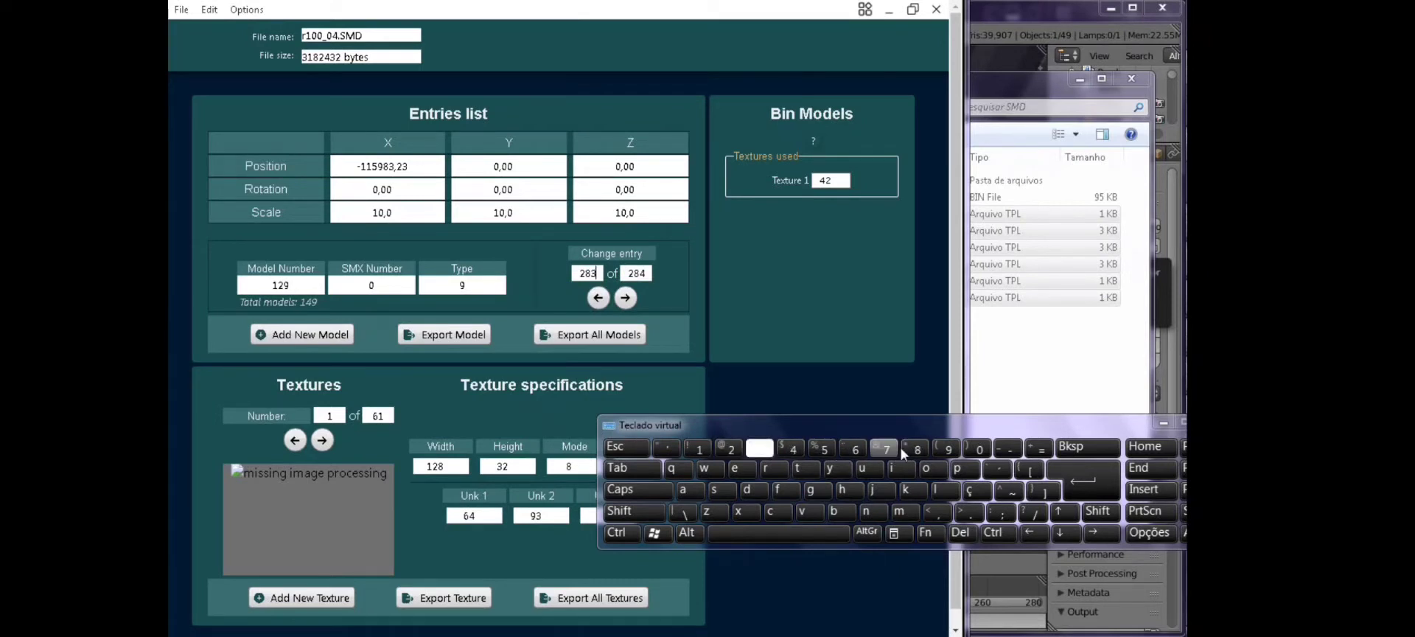
click(1083, 479)
click(625, 297)
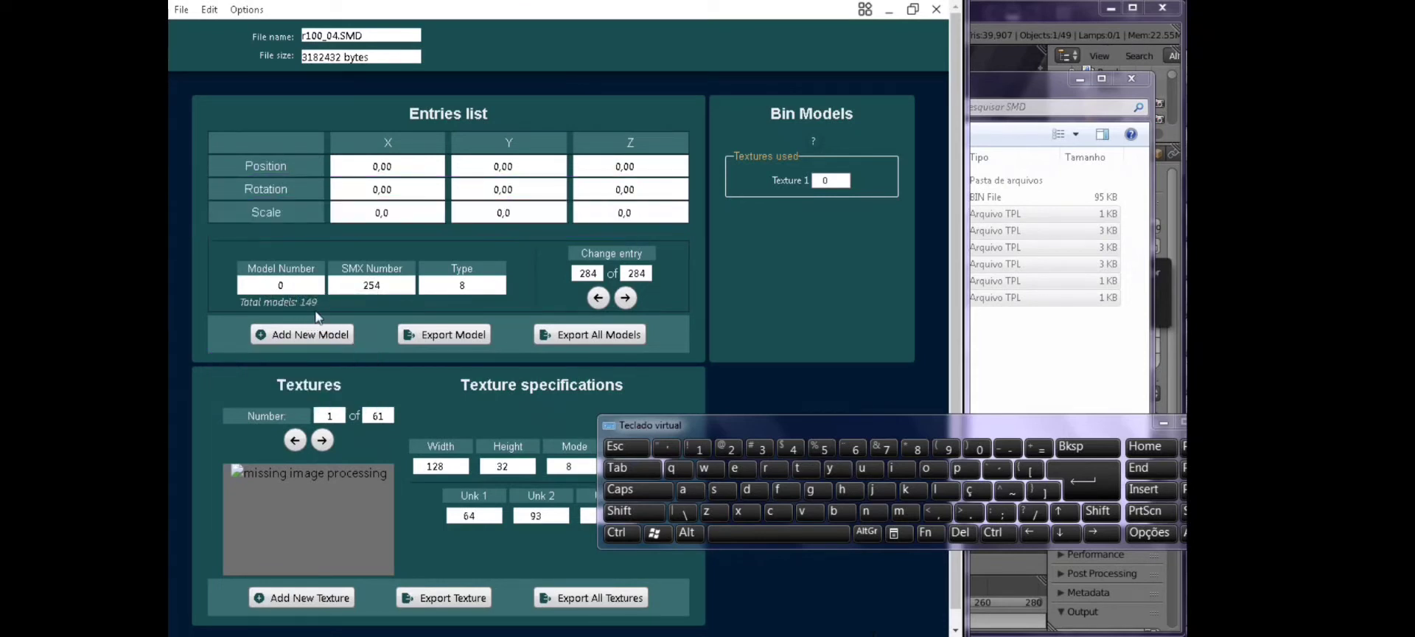
- Set entry 284's model number to 148
double_click(285, 284)
click(698, 447)
click(790, 447)
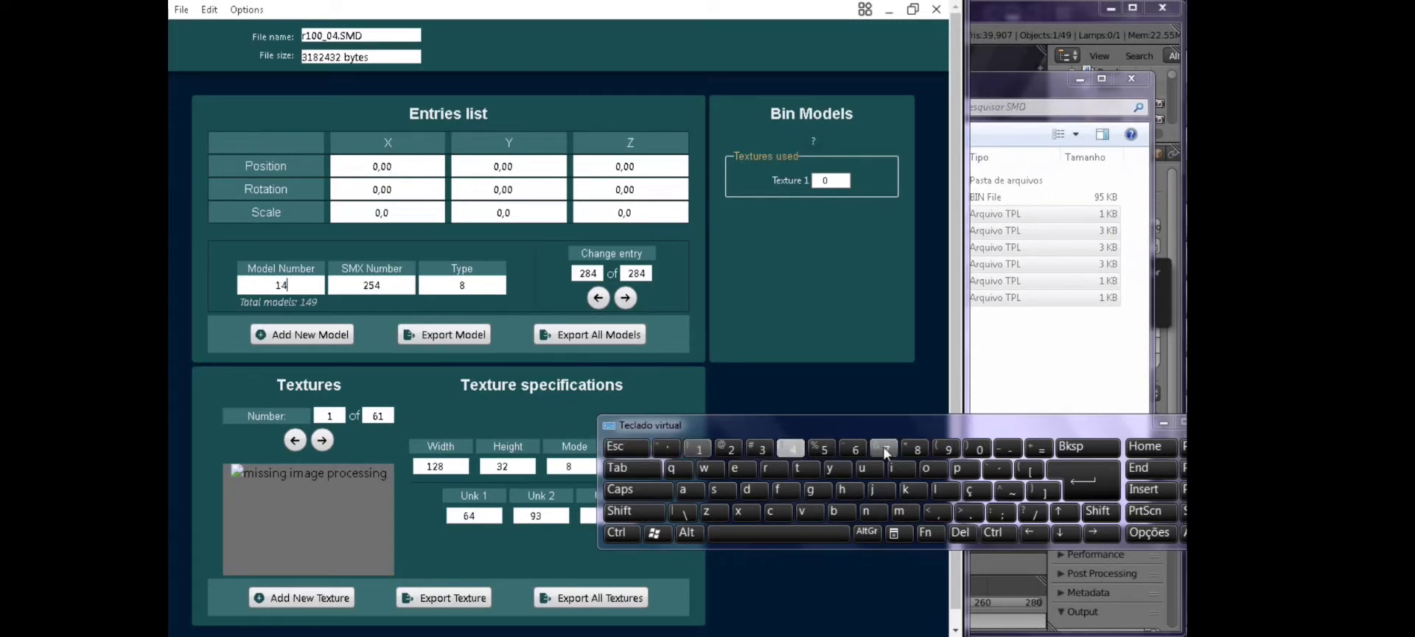
click(917, 447)
click(1061, 471)
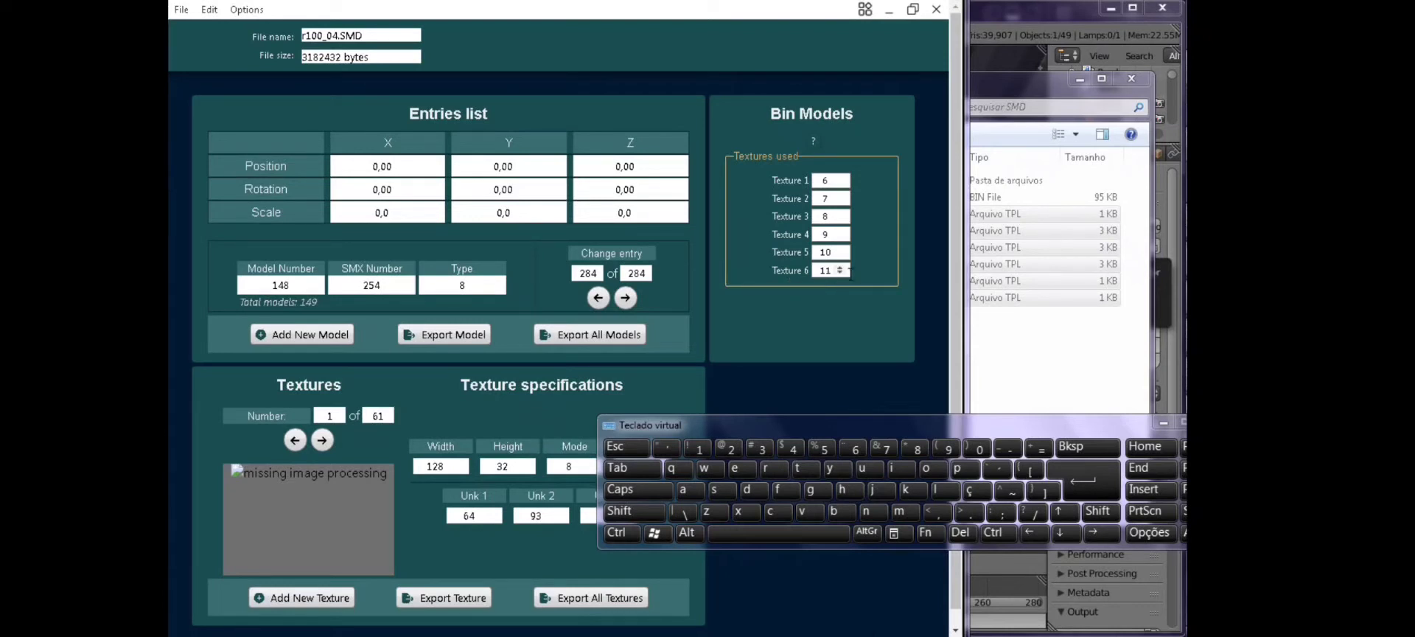
- For the new model, set Texture 6 to 60 and Texture 5 to 59
double_click(825, 271)
click(853, 447)
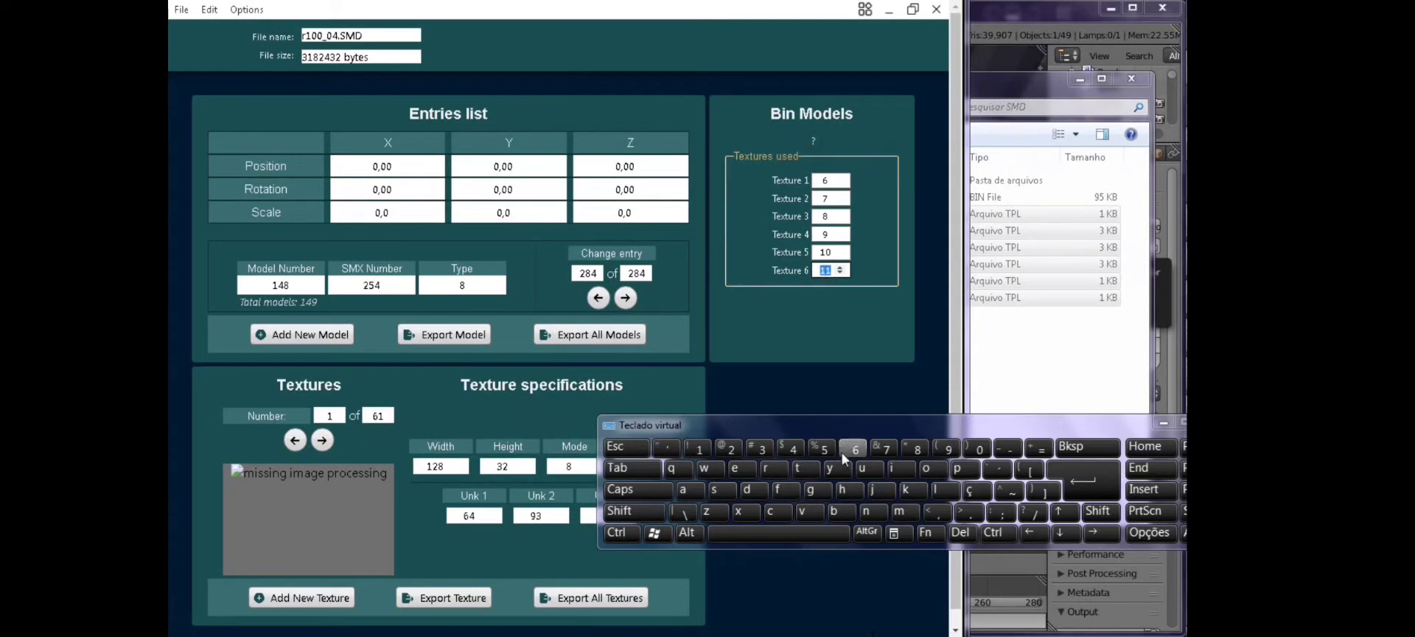
click(978, 447)
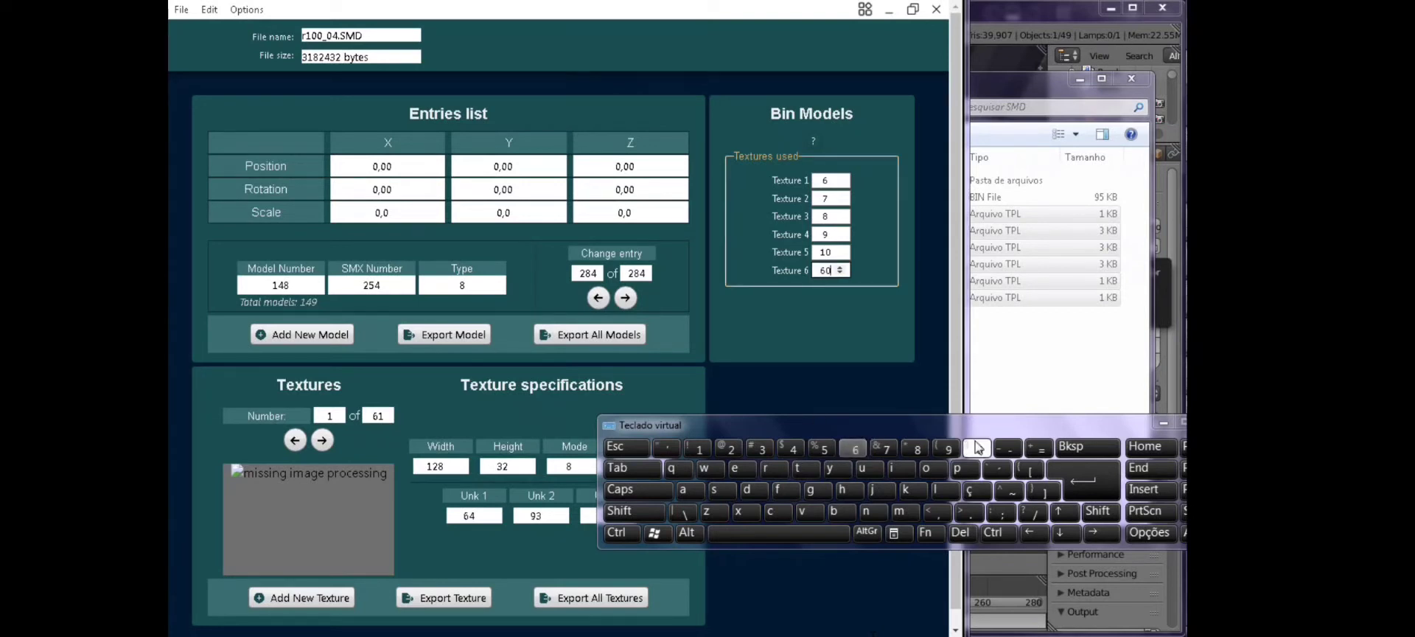
double_click(822, 273)
key(ctrl+c)
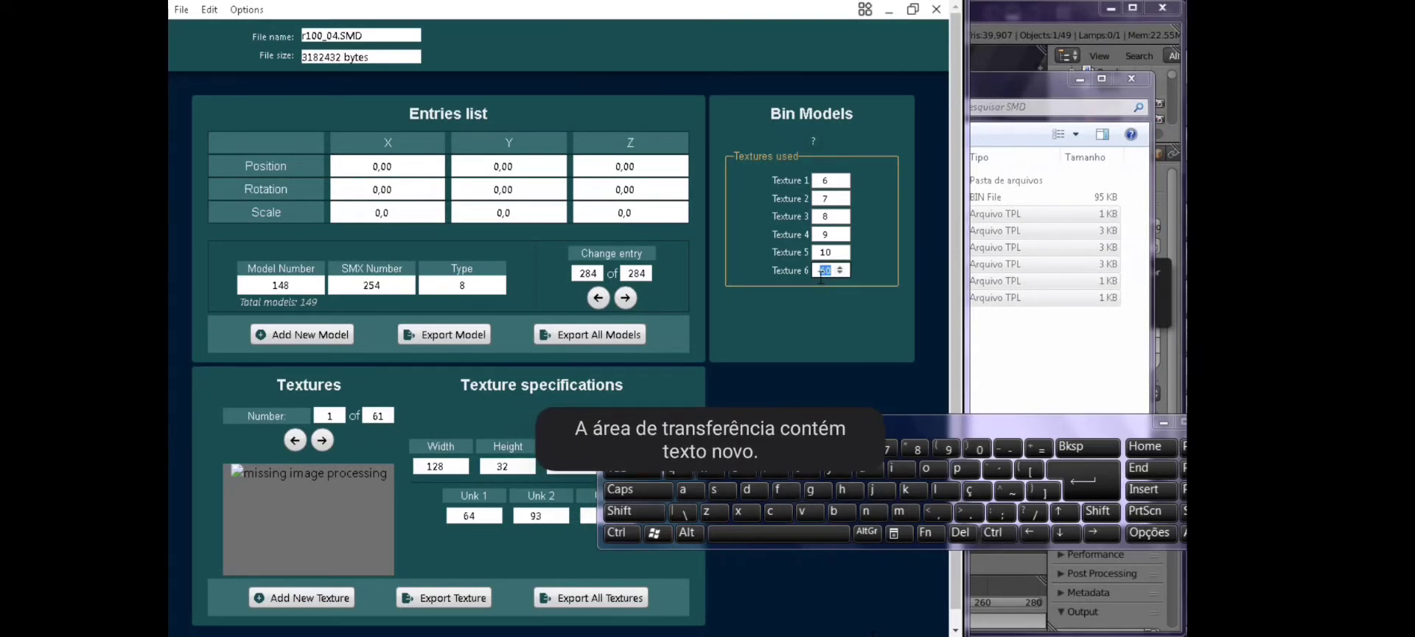
double_click(829, 253)
key(ctrl+v)
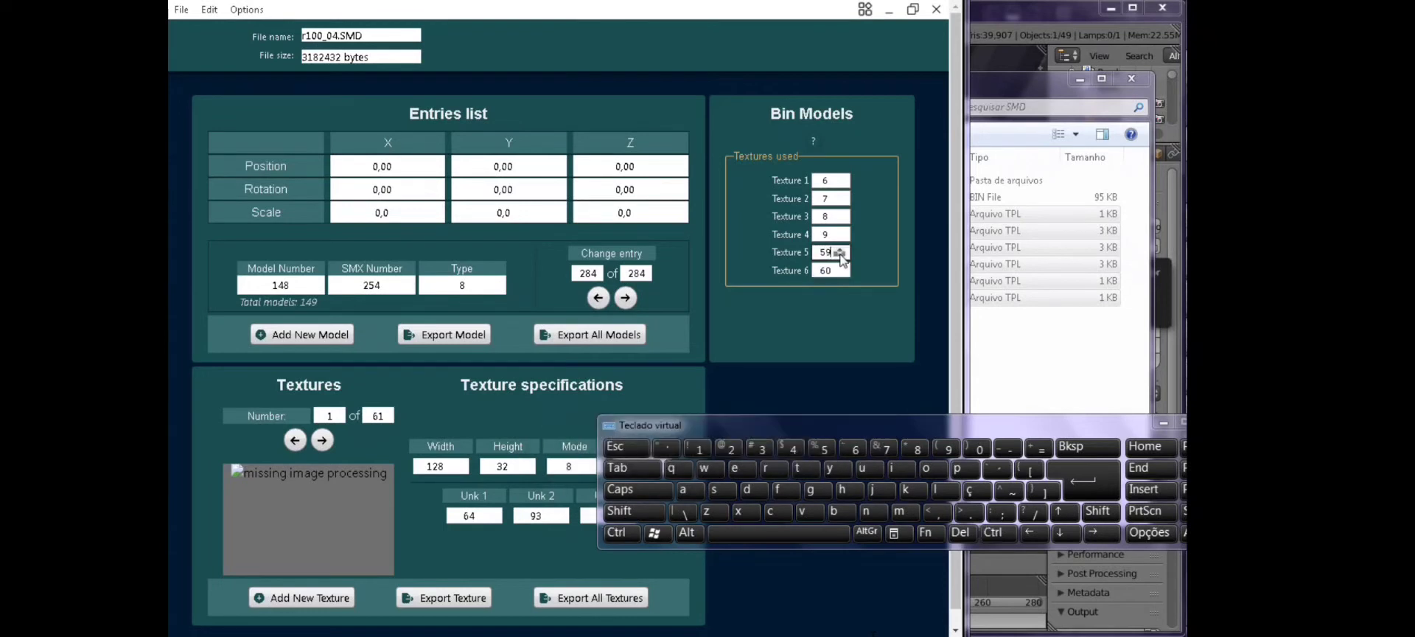
click(839, 254)
- For the new model, set Texture 4 to 58 and Texture 3 to 57
double_click(830, 236)
double_click(829, 253)
key(ctrl+c)
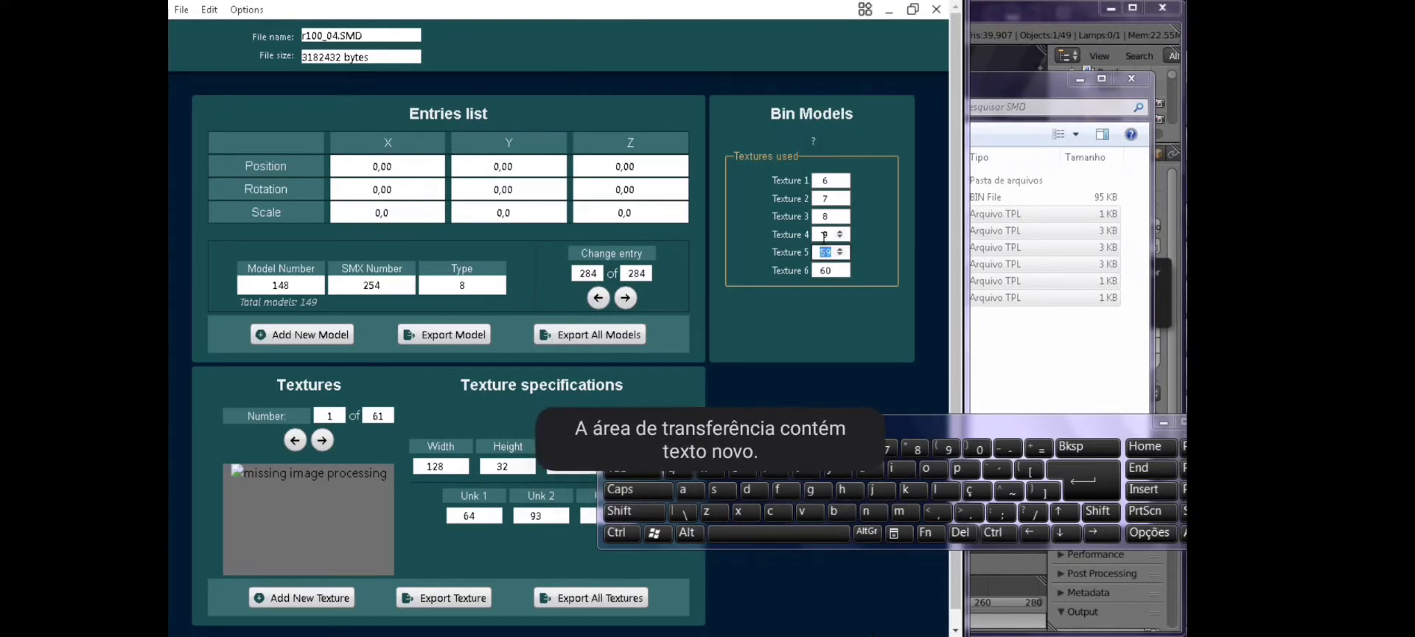
double_click(830, 235)
key(ctrl+v)
click(839, 236)
double_click(826, 216)
key(ctrl+v)
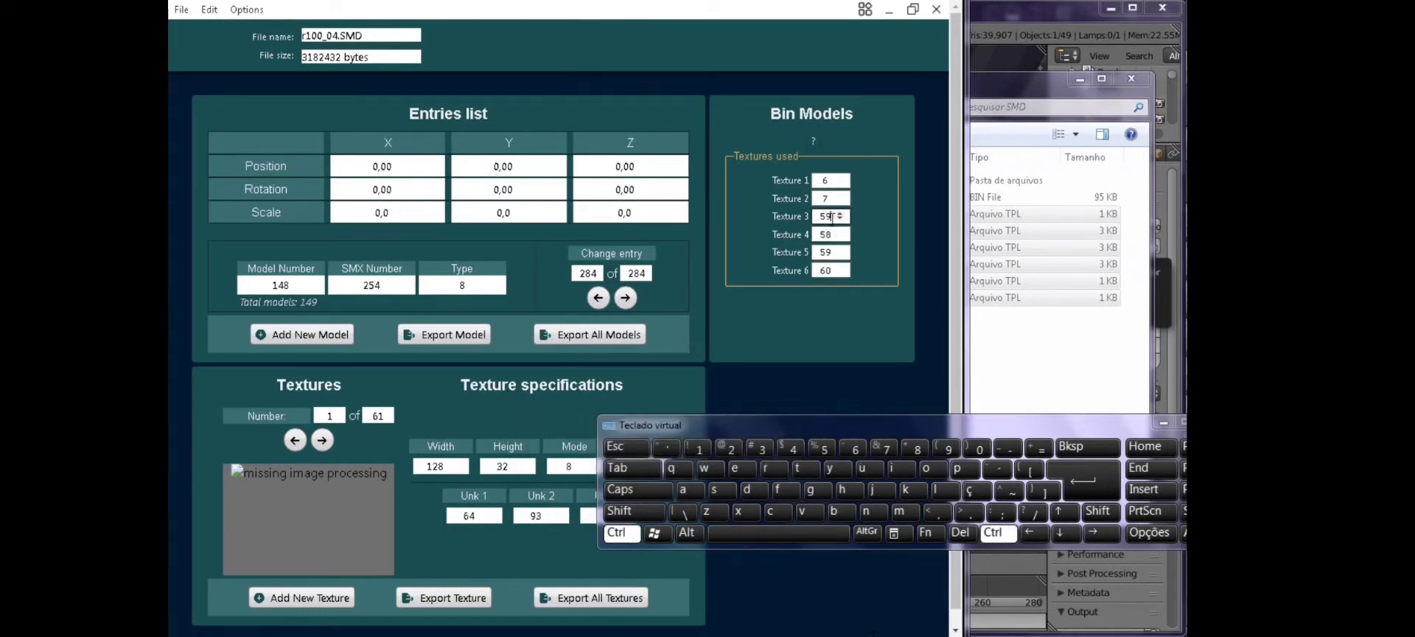
click(839, 218)
click(840, 219)
- For the new model, set Texture 2 to 56 and Texture 1 to 55
double_click(826, 199)
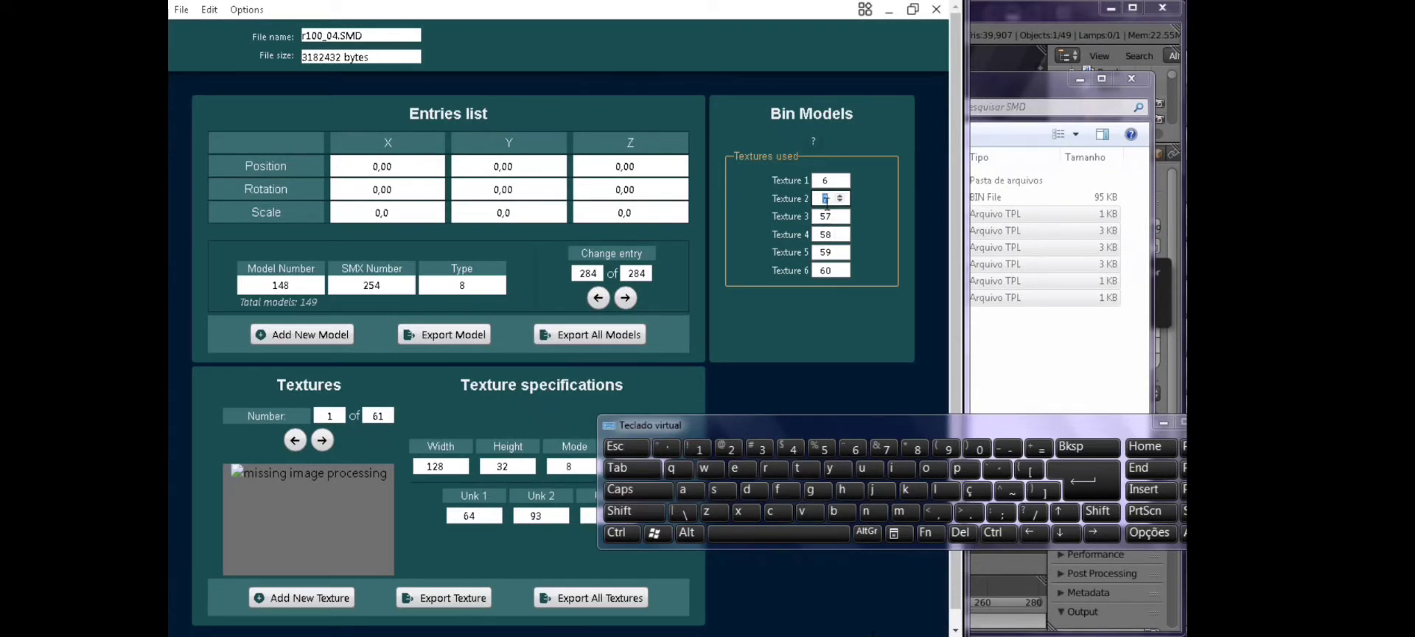
key(ctrl+v)
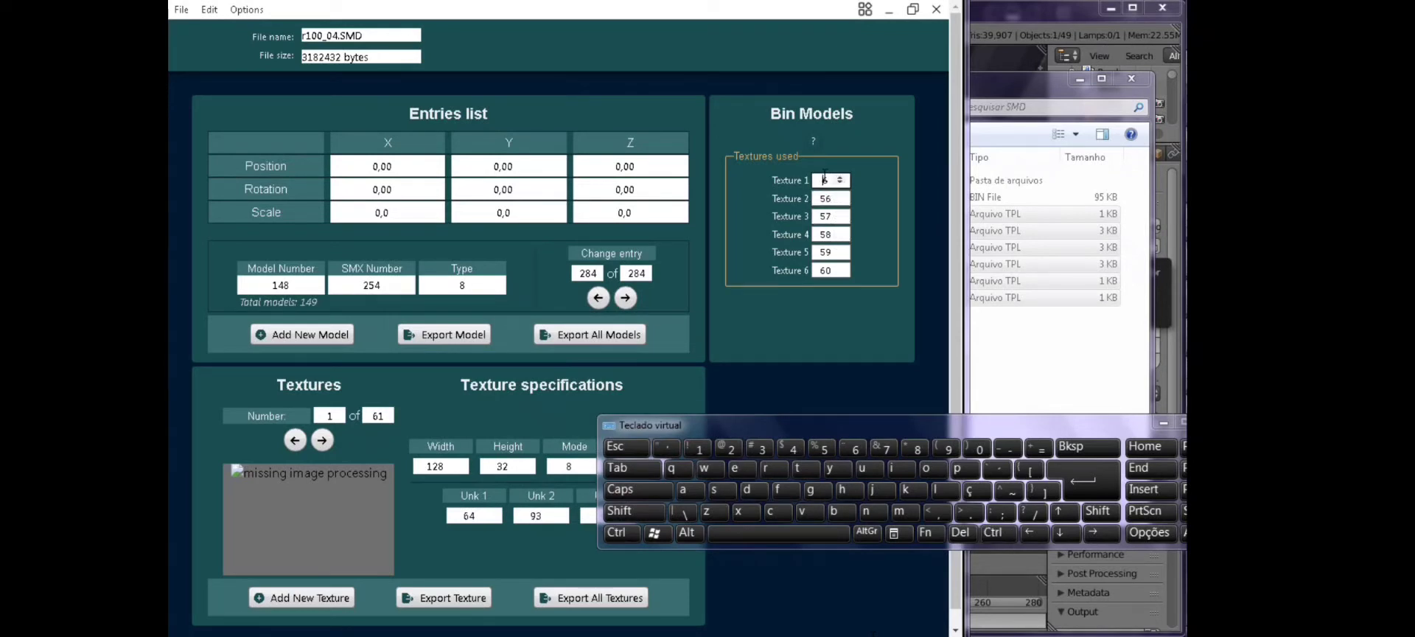
key(ctrl+v)
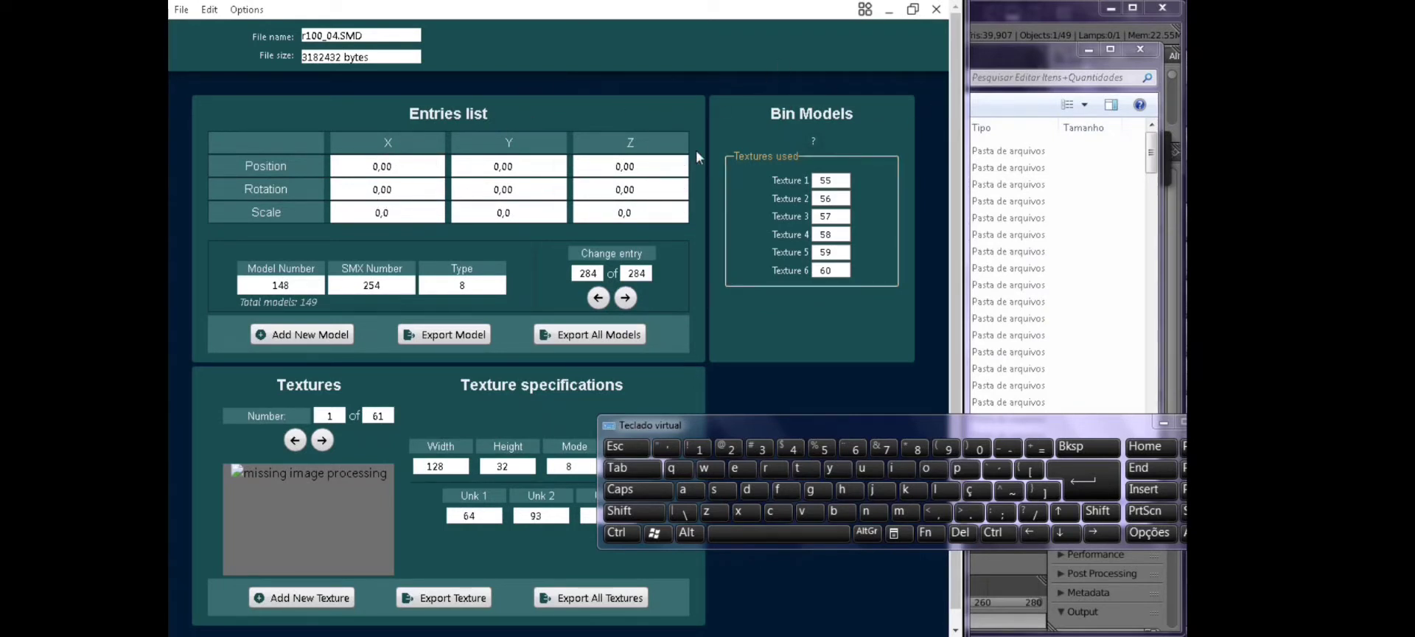
- Switch to Blender, start a new file and load the r100 room geometry into the scene
click(1007, 18)
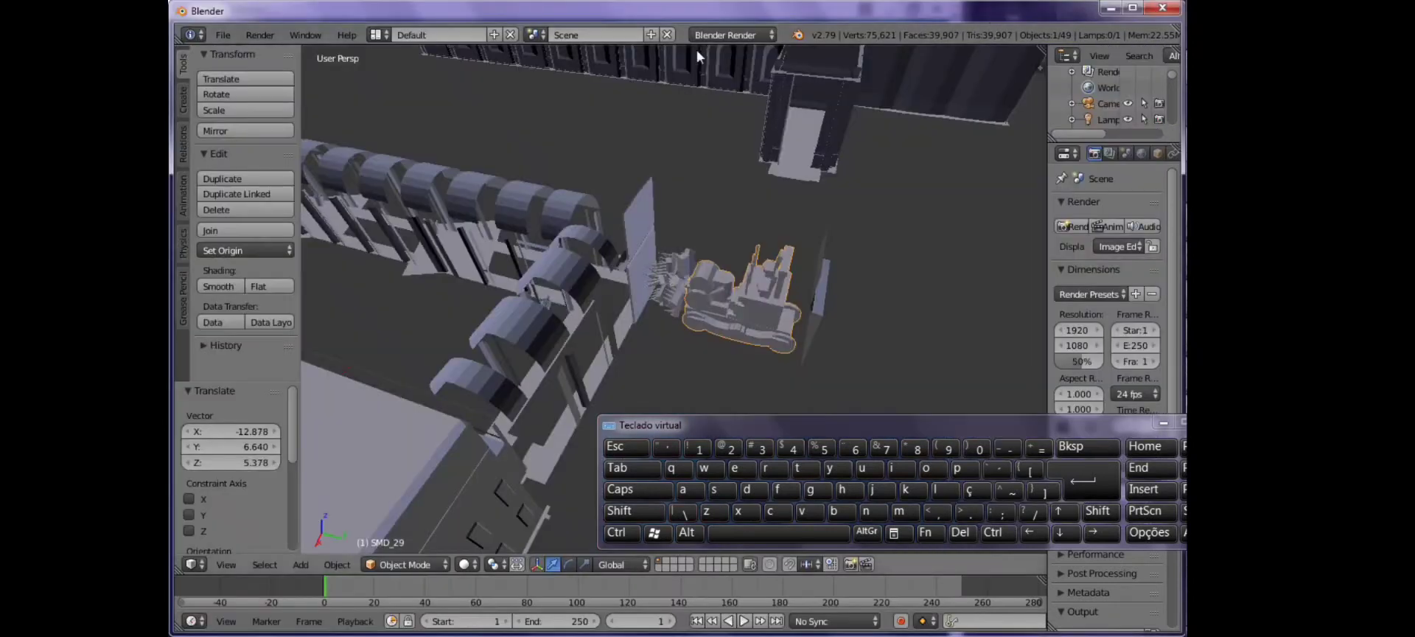
click(222, 35)
click(240, 52)
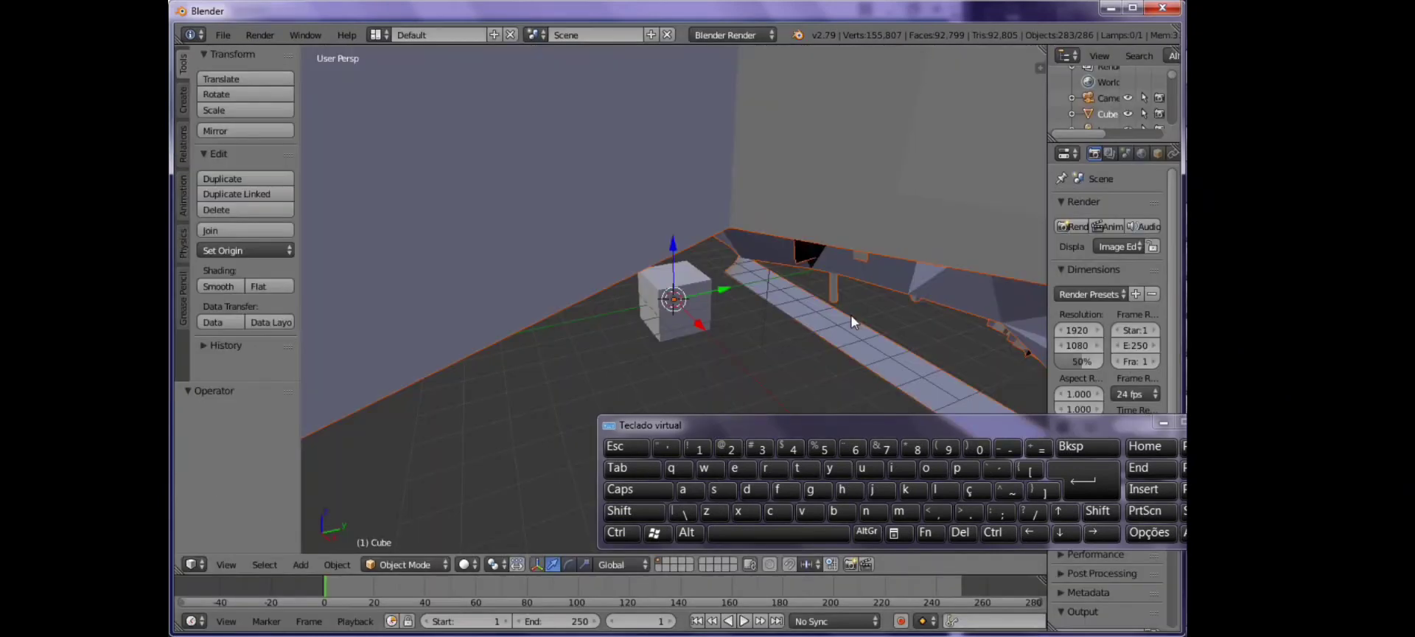
- Select the large ground mesh beyond the wooden bridge and put it in Edit Mode
middle_drag(897, 243, 739, 257)
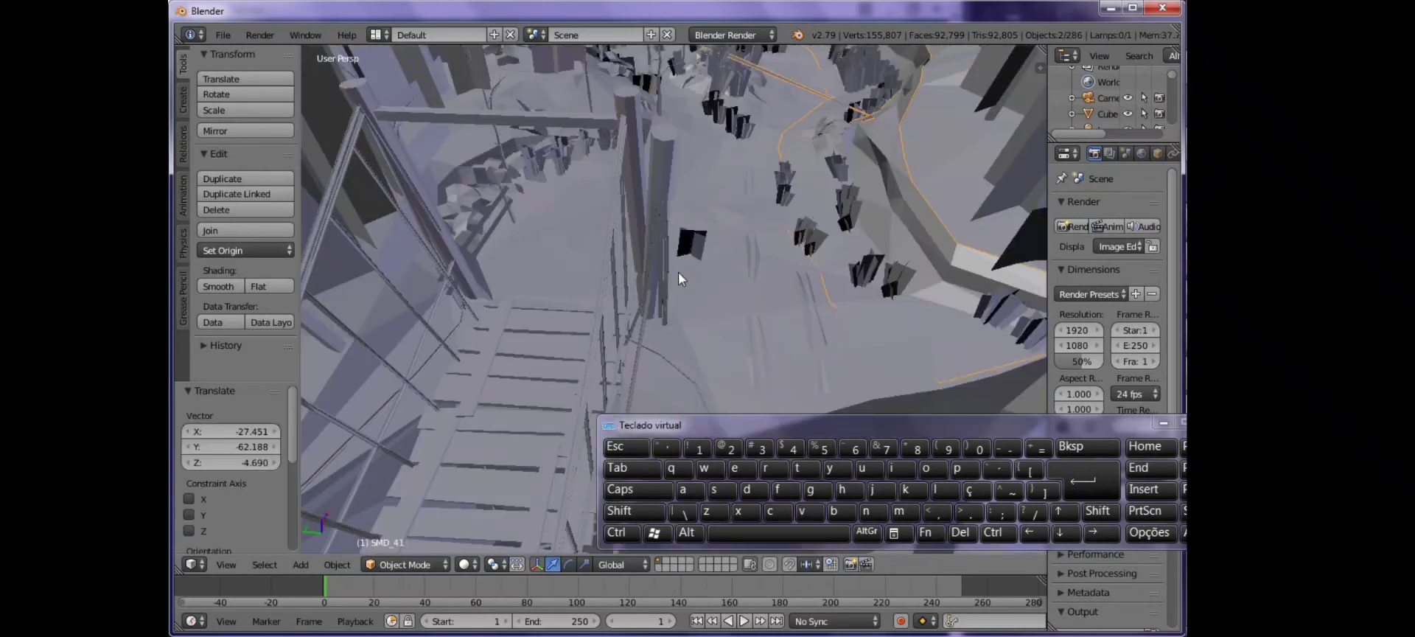
middle_drag(678, 271, 593, 324)
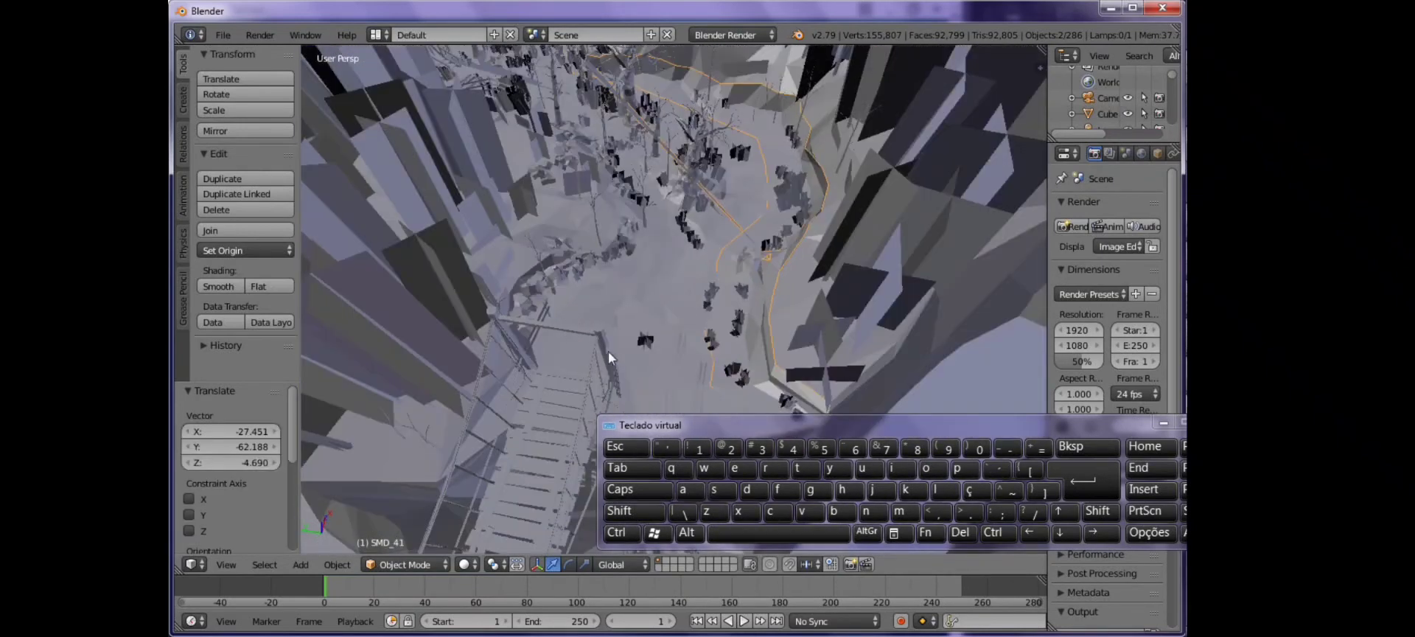
right_click(618, 303)
click(406, 564)
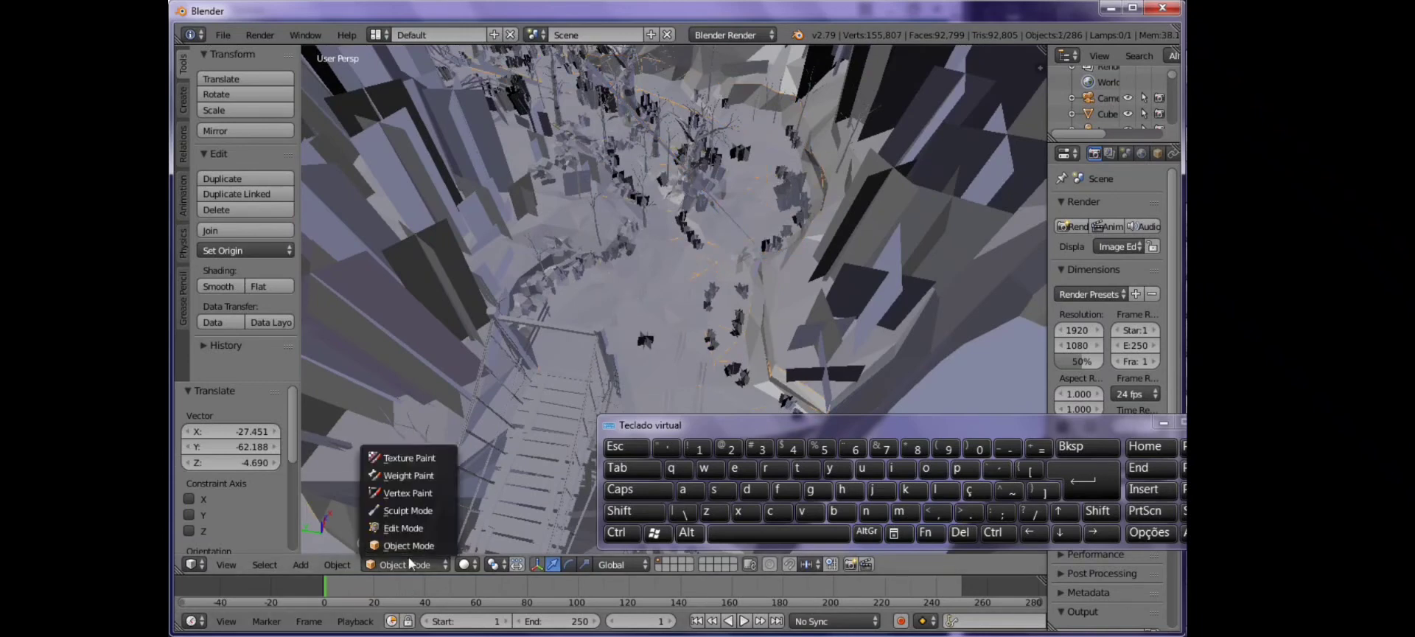
click(392, 528)
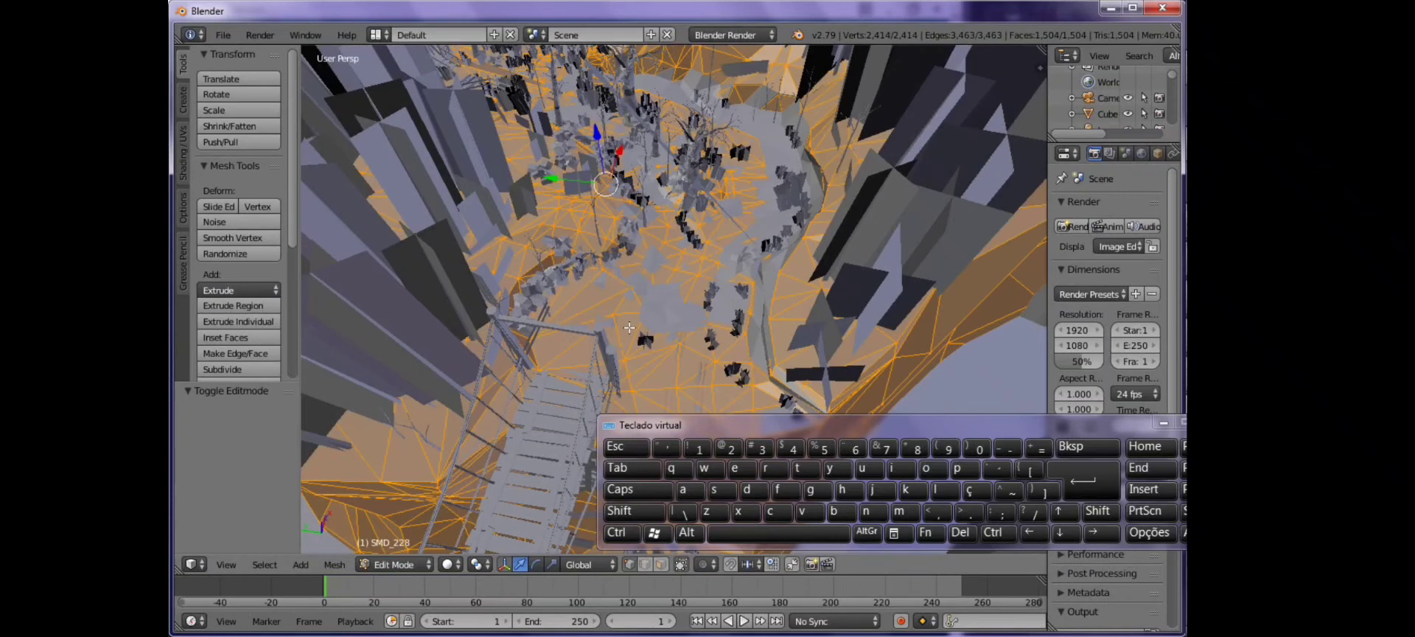
- Move a single vertex of the ground mesh near the path by about 0.269 in X, 0.024 in Y and 0.186 in Z
scroll(629, 327, up, 2)
scroll(628, 327, up, 3)
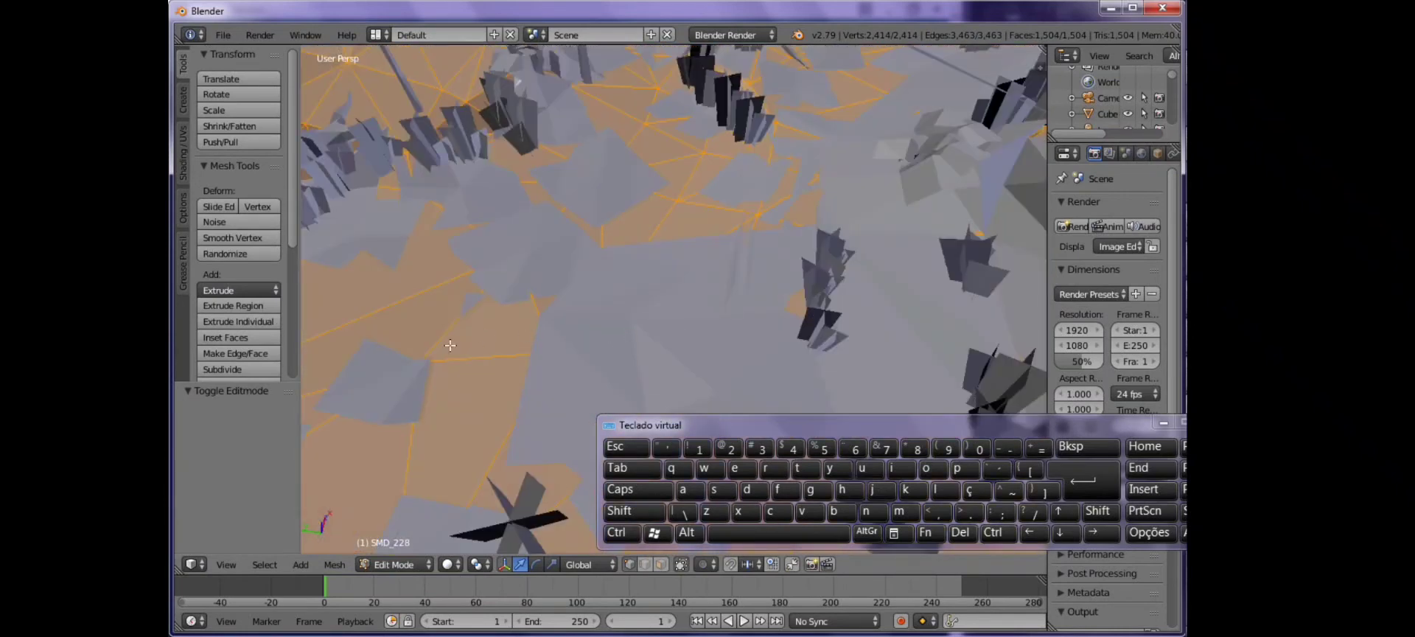
right_click(427, 360)
key(g)
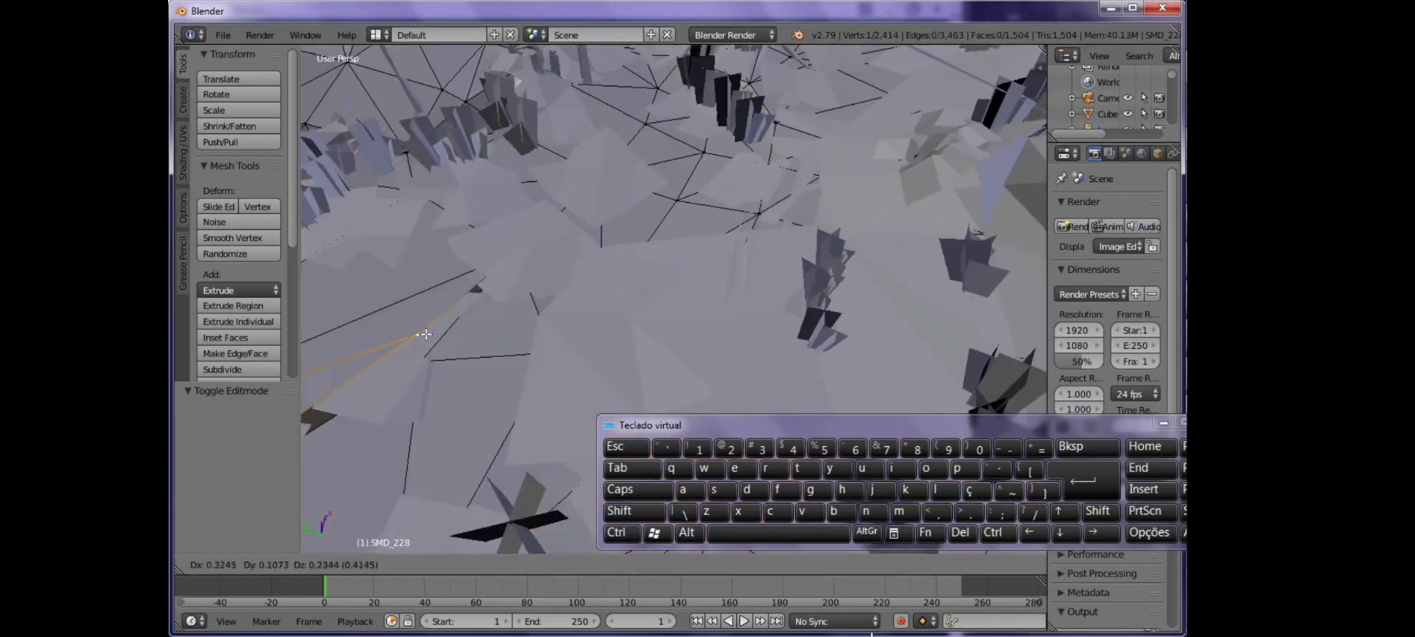
click(431, 339)
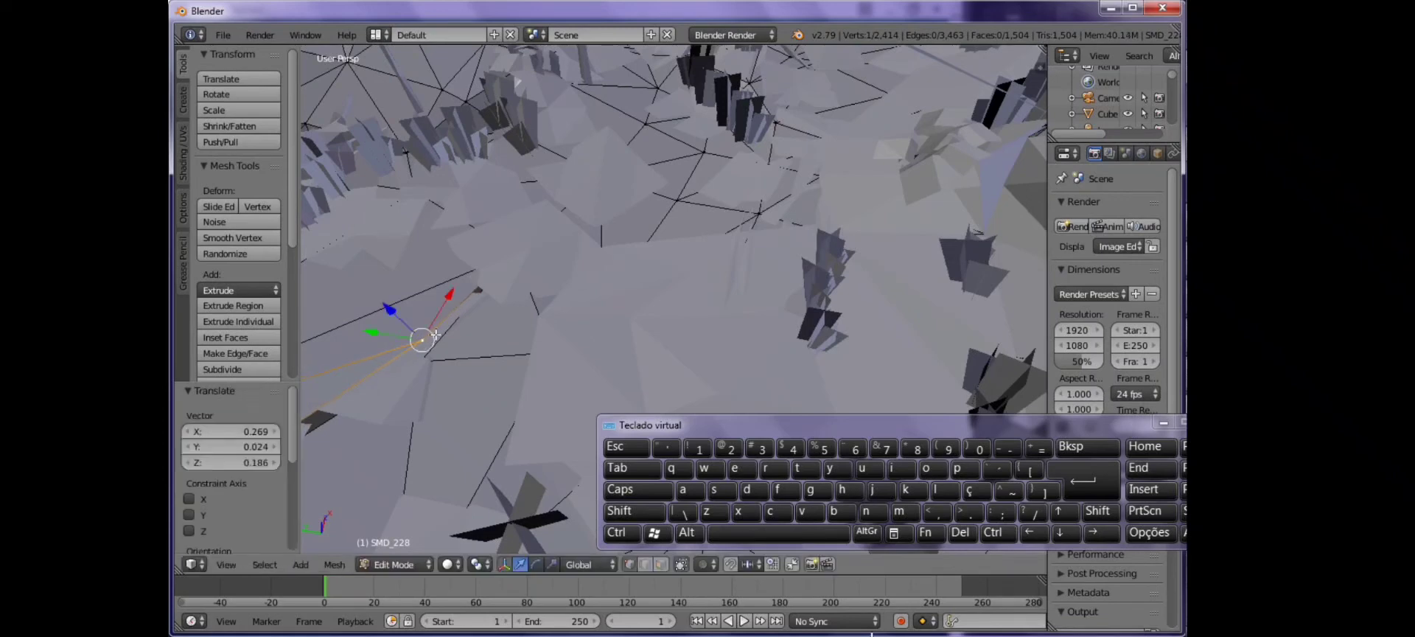
- Show the selected vertex's coordinates in Blender, and switch back to the SMD tool
click(1038, 68)
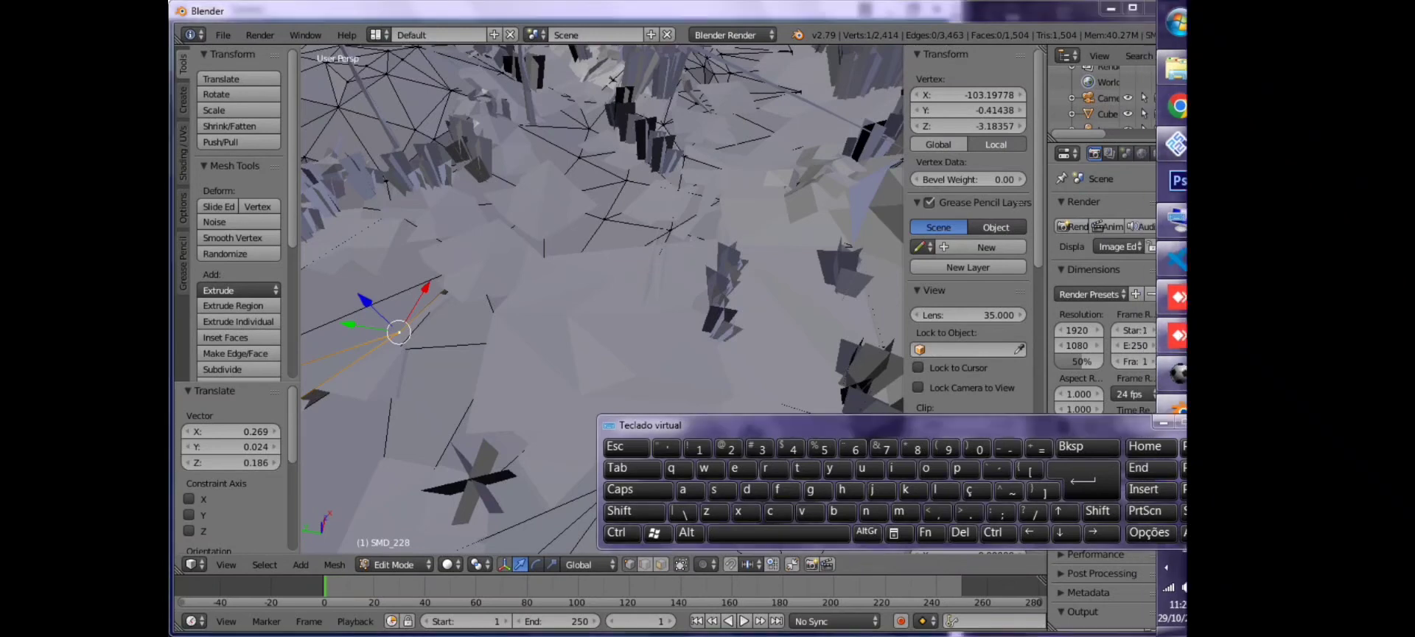
drag(1116, 433, 912, 362)
click(1163, 488)
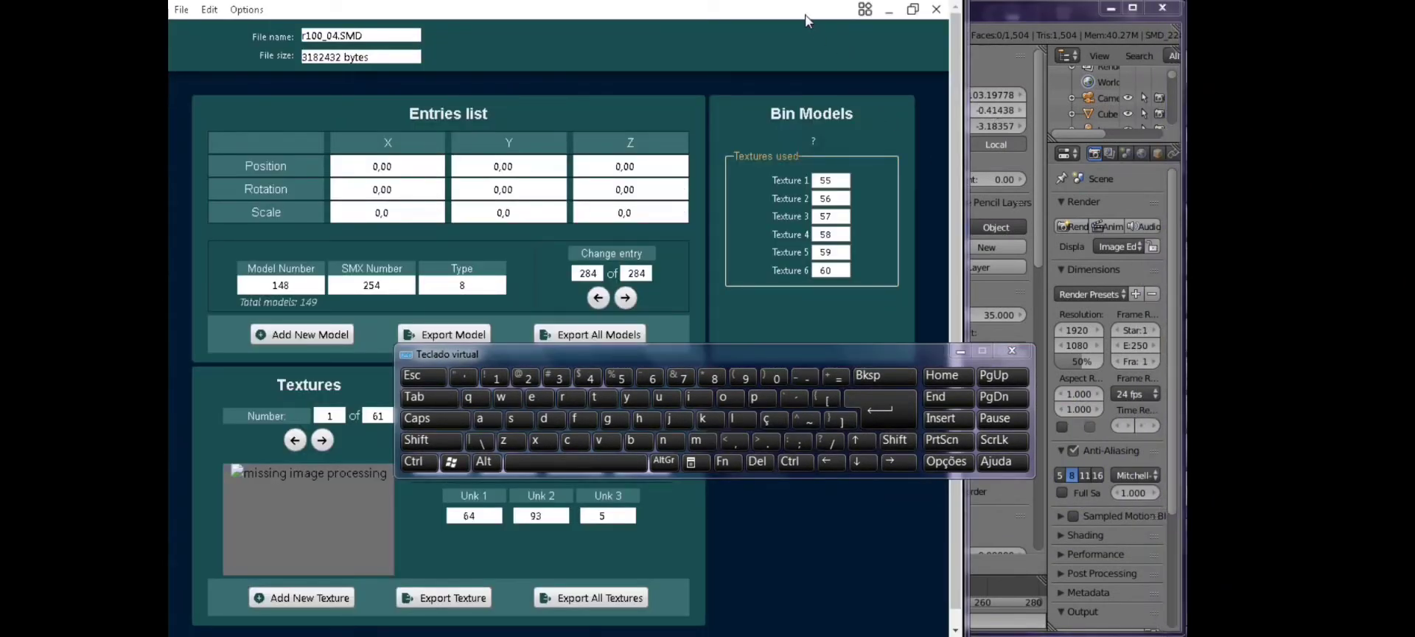
- Set entry 284's position to X 103197, Y 2100 and Z -2206,82 with scale 1 on all axes, and save the SMD file
double_click(409, 163)
click(496, 378)
click(775, 378)
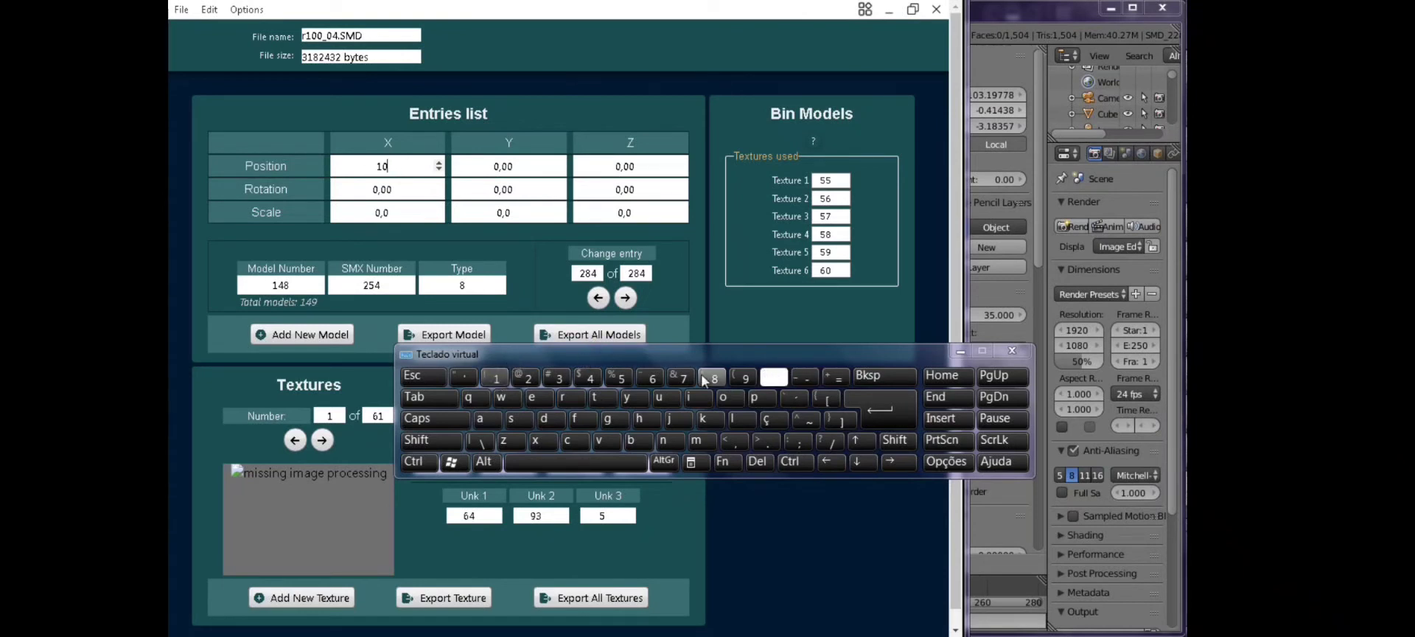
click(558, 378)
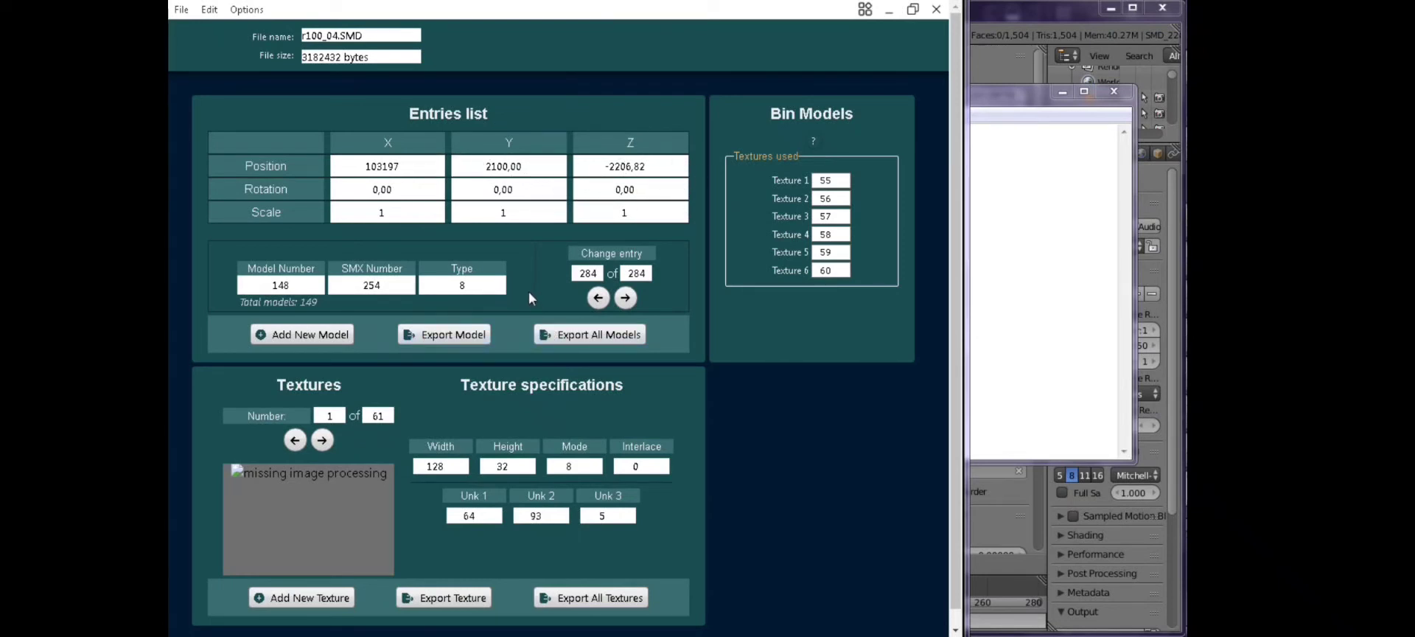
click(181, 9)
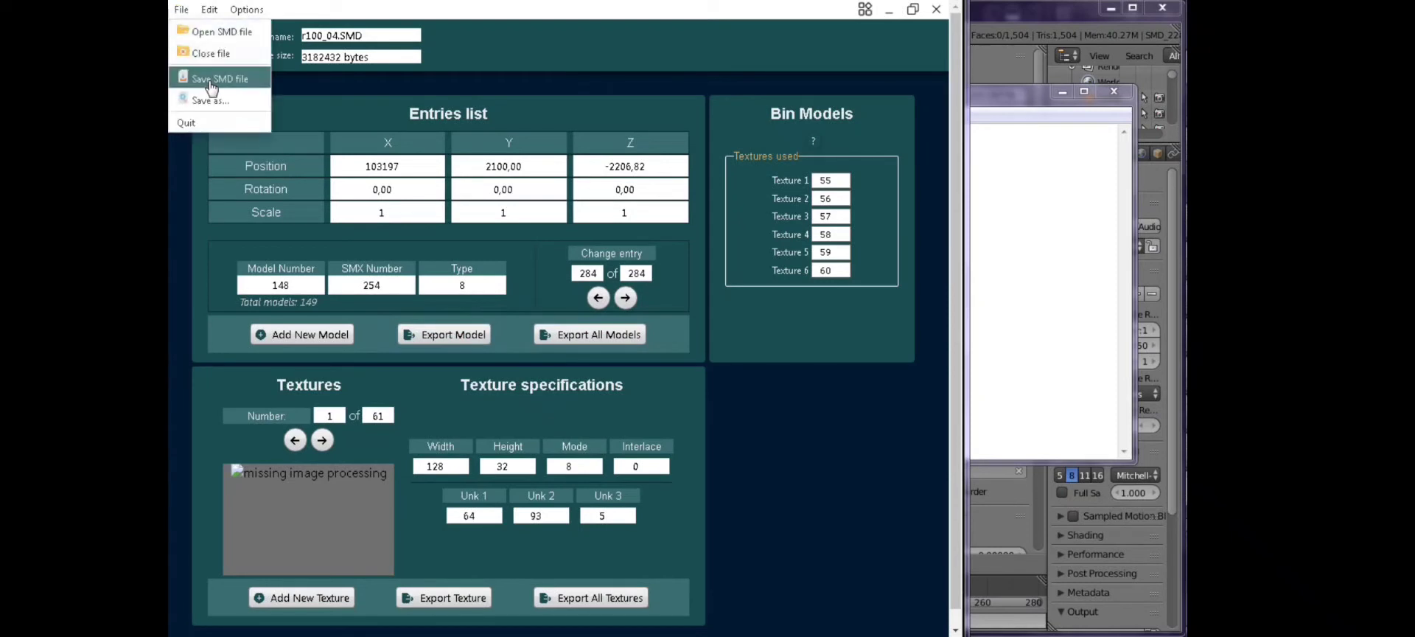
click(213, 80)
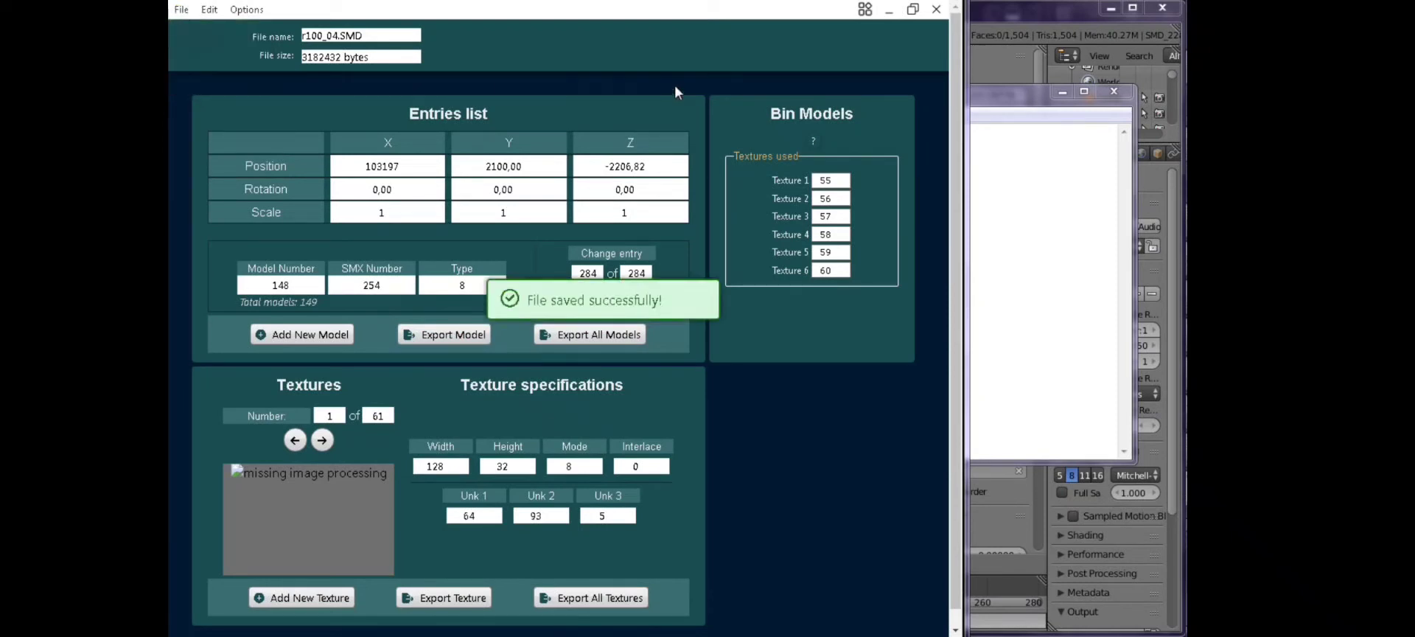
- Run DAT_Repack.bat in the Editar Itens+Quantidades folder to repack the room DAT files
mouse_move(1160, 68)
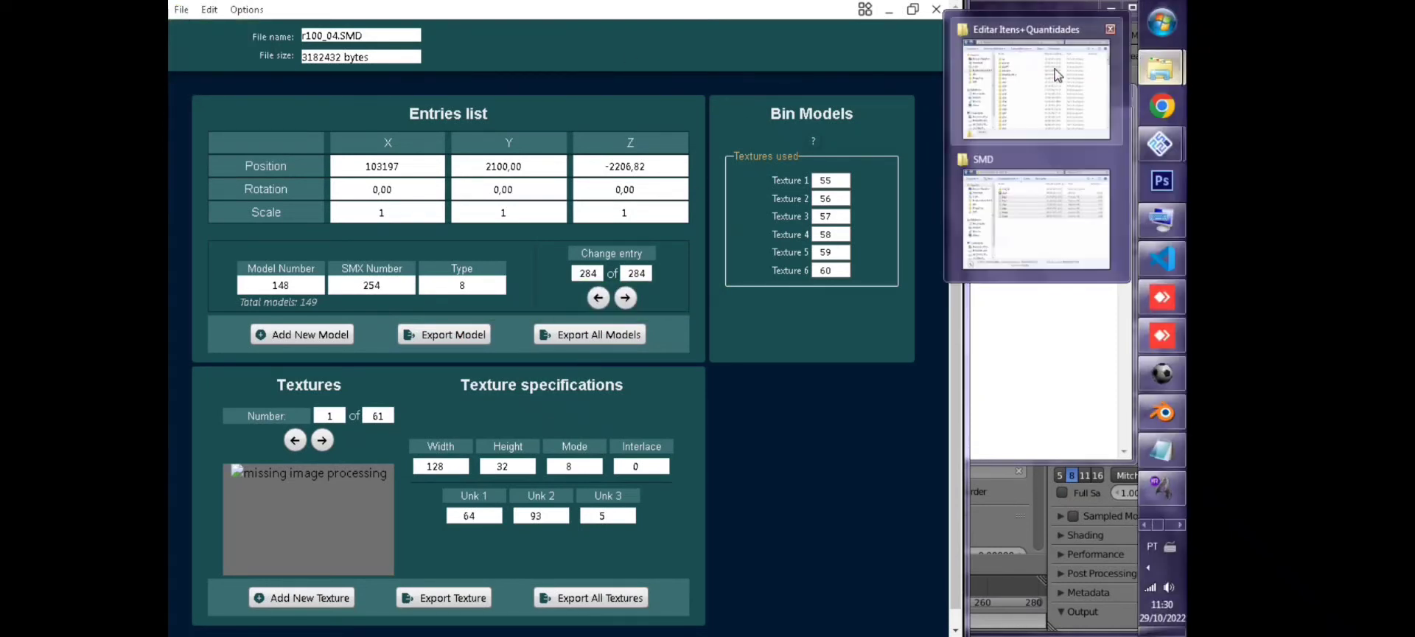
click(1057, 74)
scroll(770, 221, down, 5)
click(736, 162)
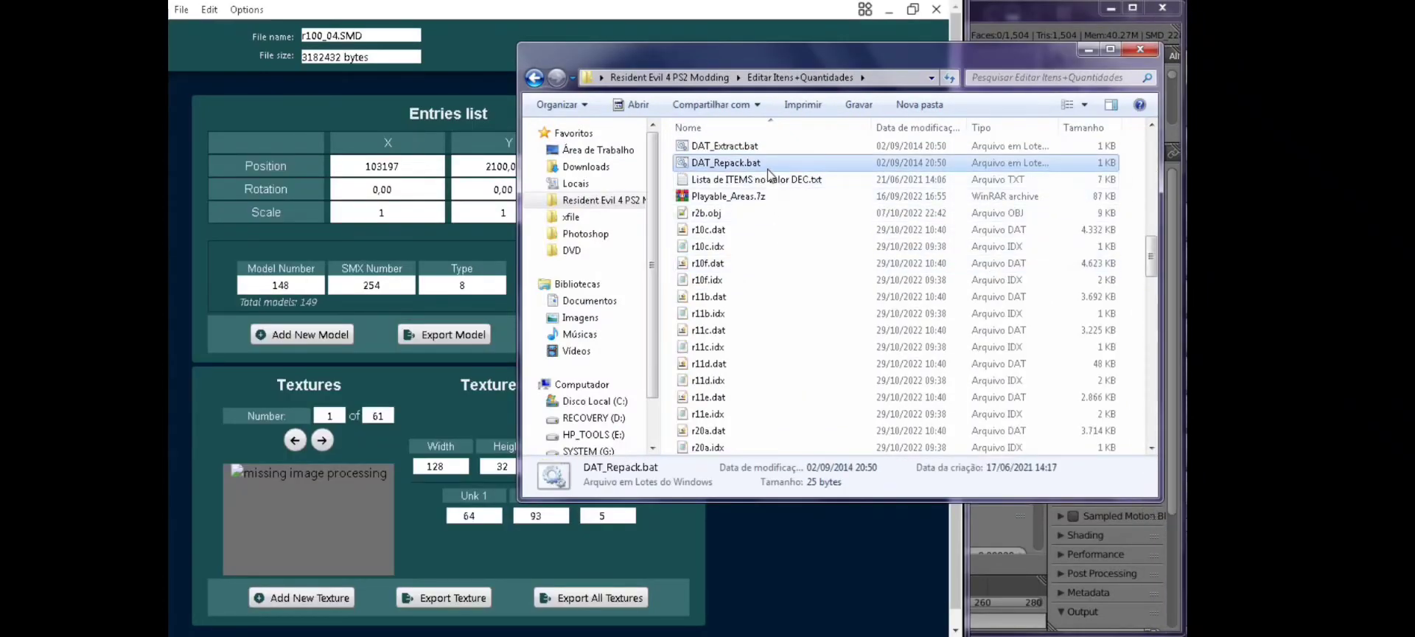
double_click(767, 168)
key(Return)
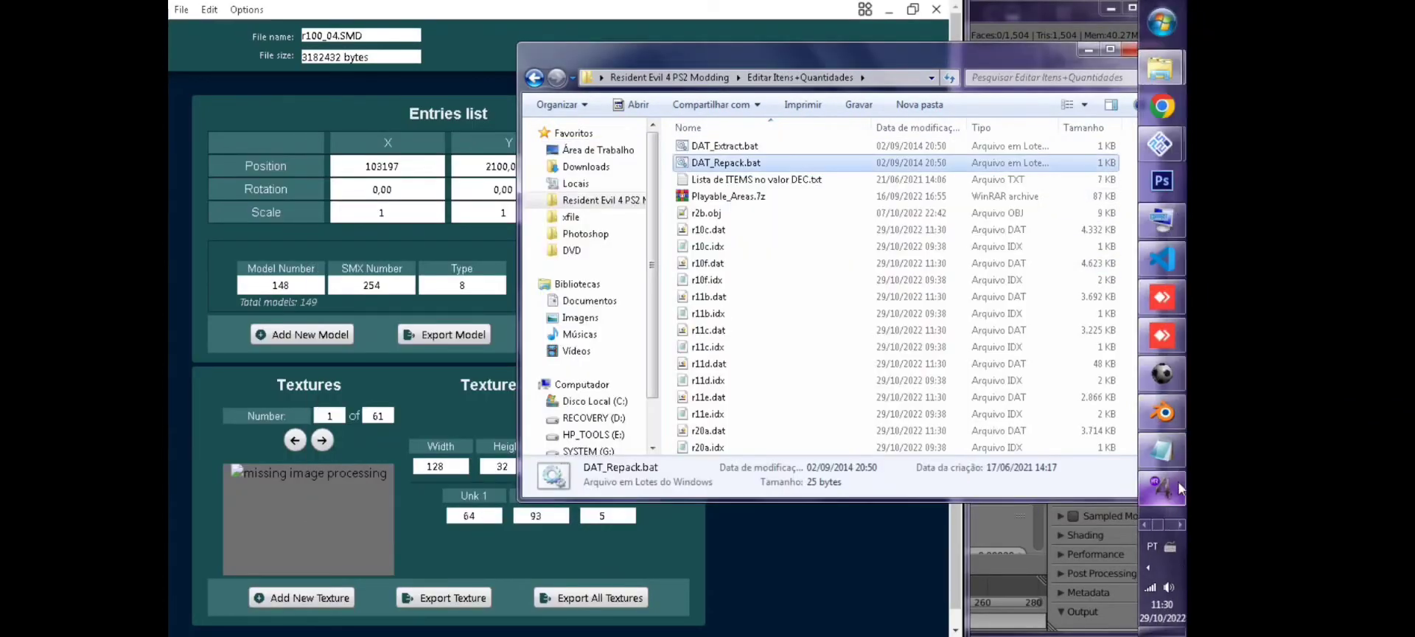
- Switch to AFSExplorer and replace r100.dat in the 2022_pl05.iso image with the repacked file
click(1166, 377)
scroll(453, 245, up, 2)
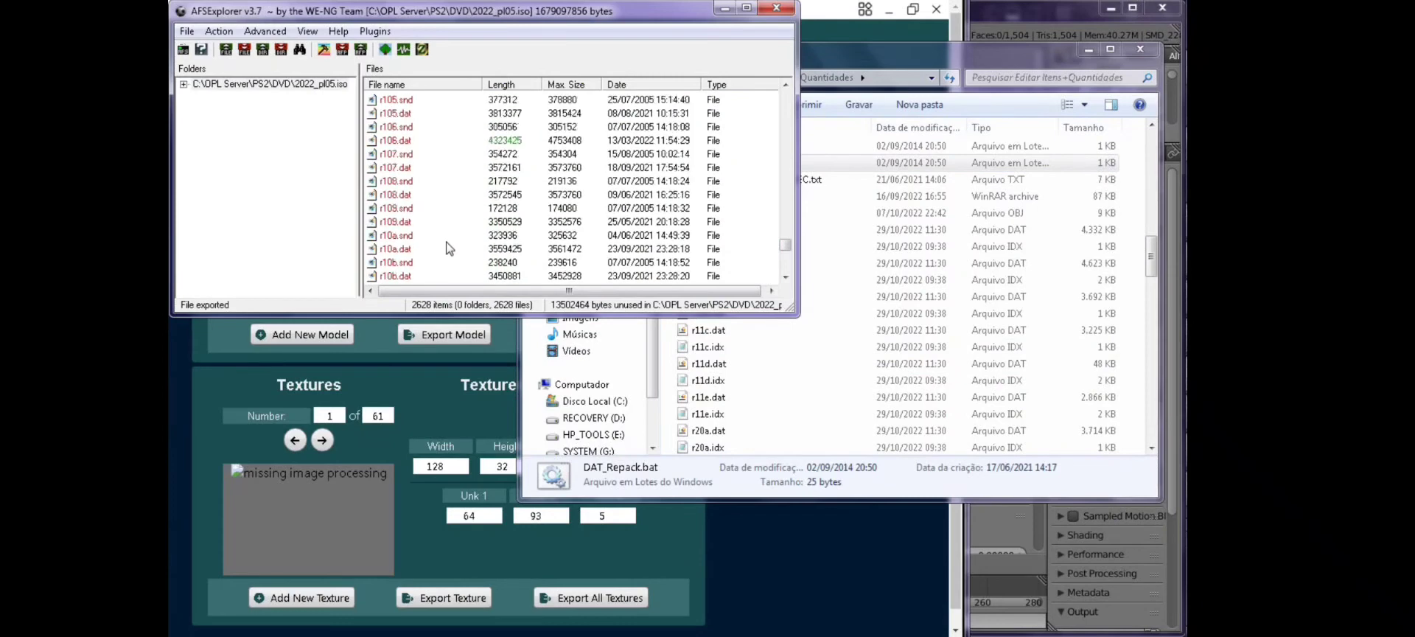
scroll(449, 247, up, 6)
click(441, 154)
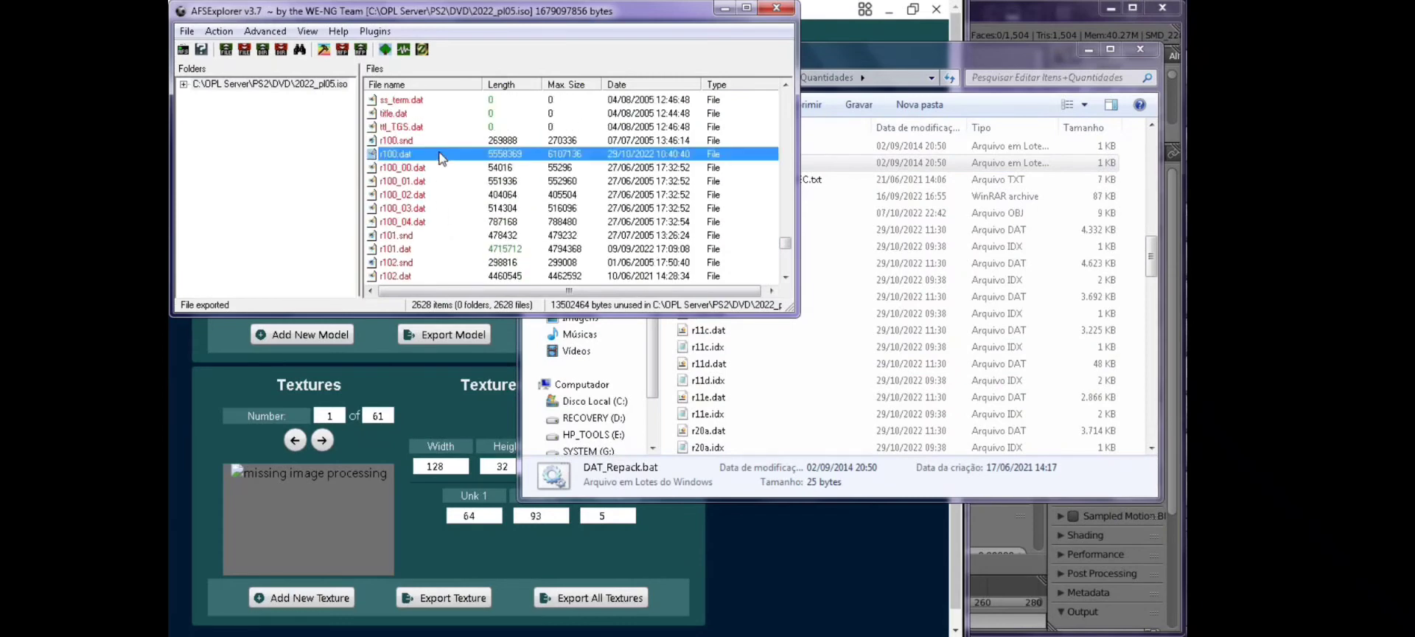
click(220, 28)
click(240, 67)
click(562, 413)
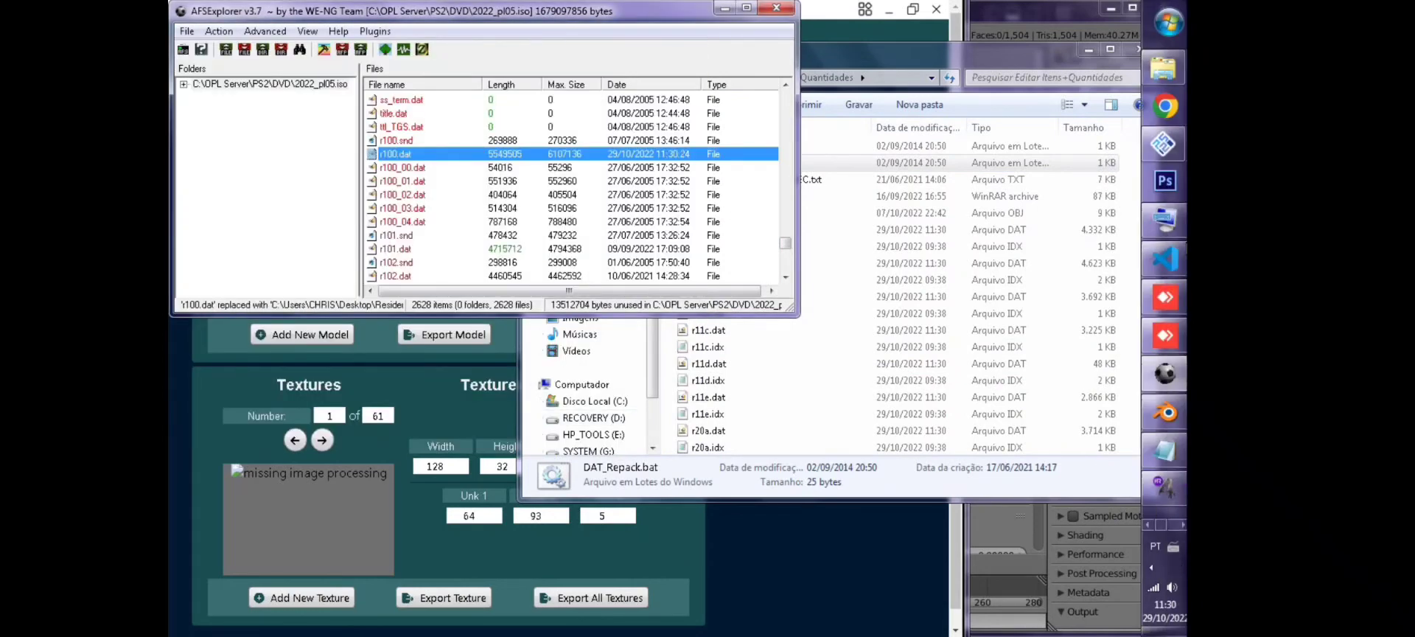
- Switch to PCSX2, boot 2022_pl05.iso and continue into the game
click(1163, 143)
click(1066, 177)
click(323, 134)
click(374, 212)
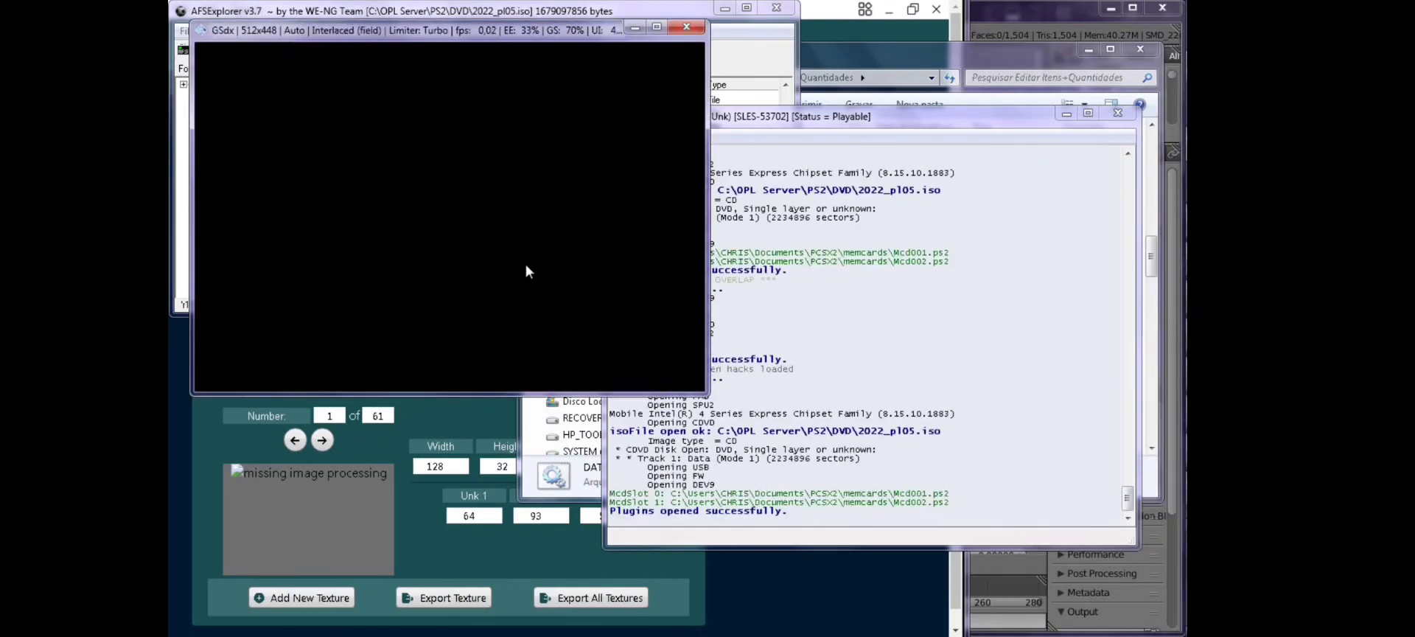
key(Return)
key(Return)
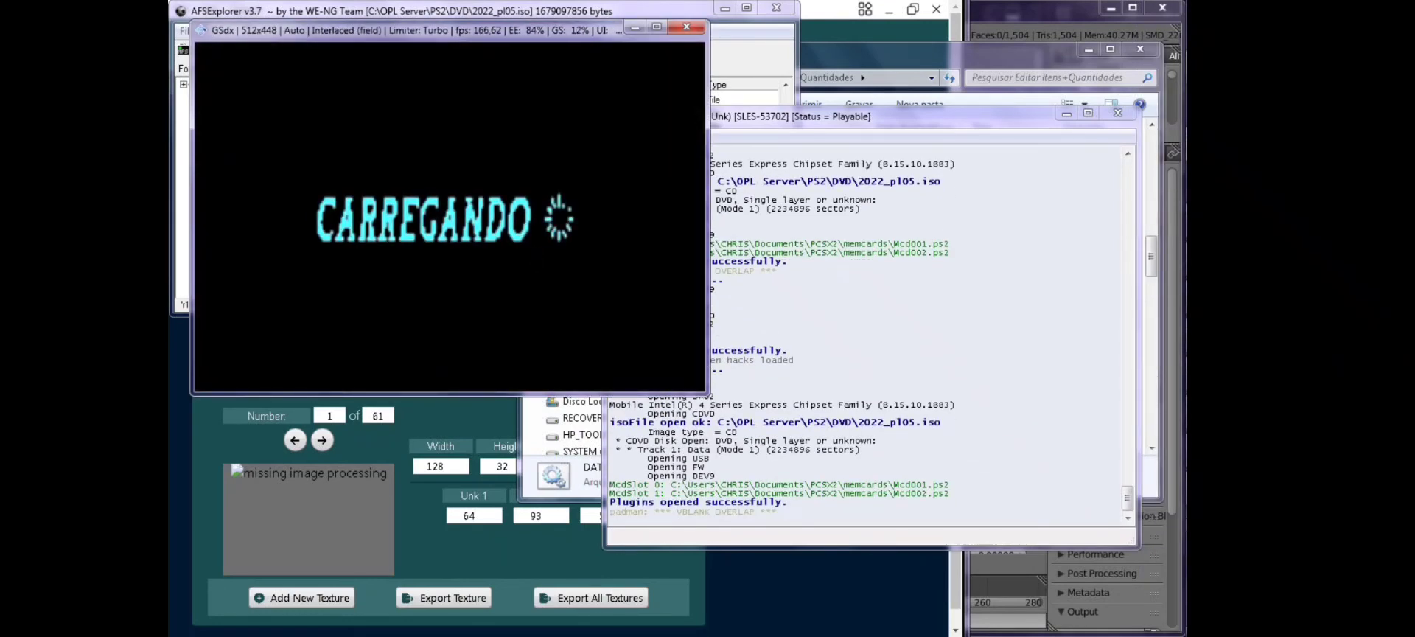
- Look around room r100 in full screen to check the bulldozer's placement, and return to the windowed view
double_click(528, 214)
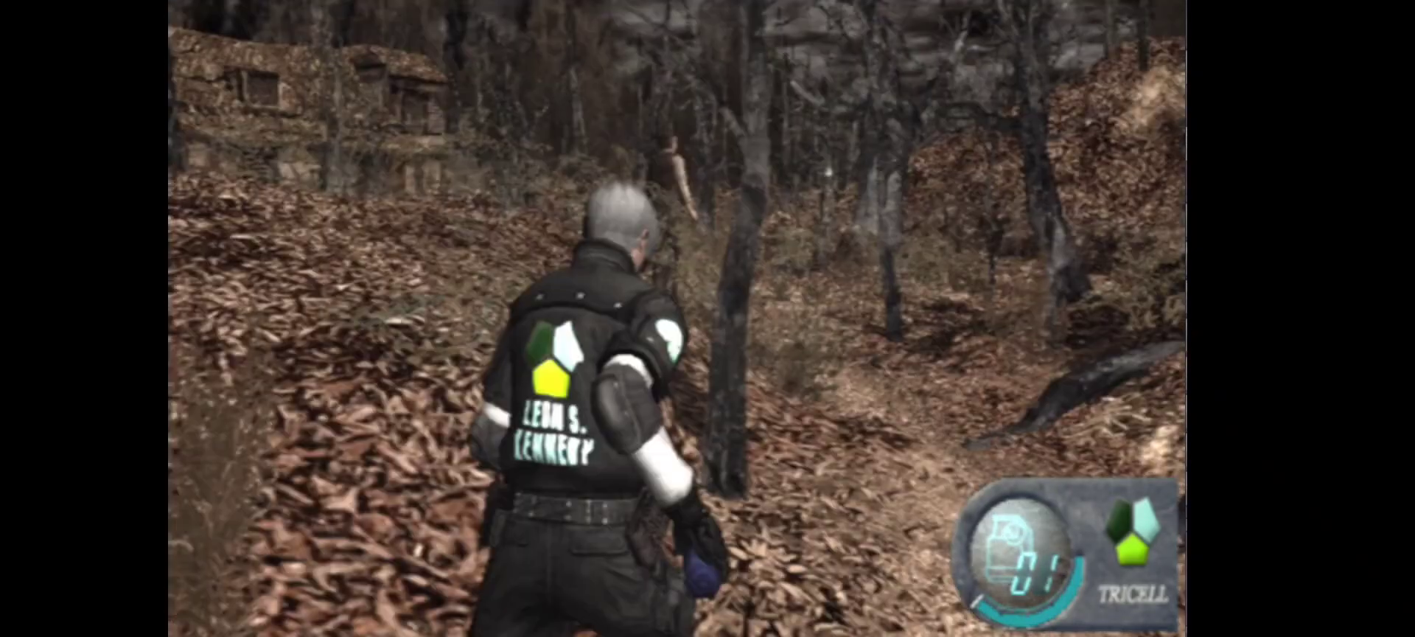
key(Right)
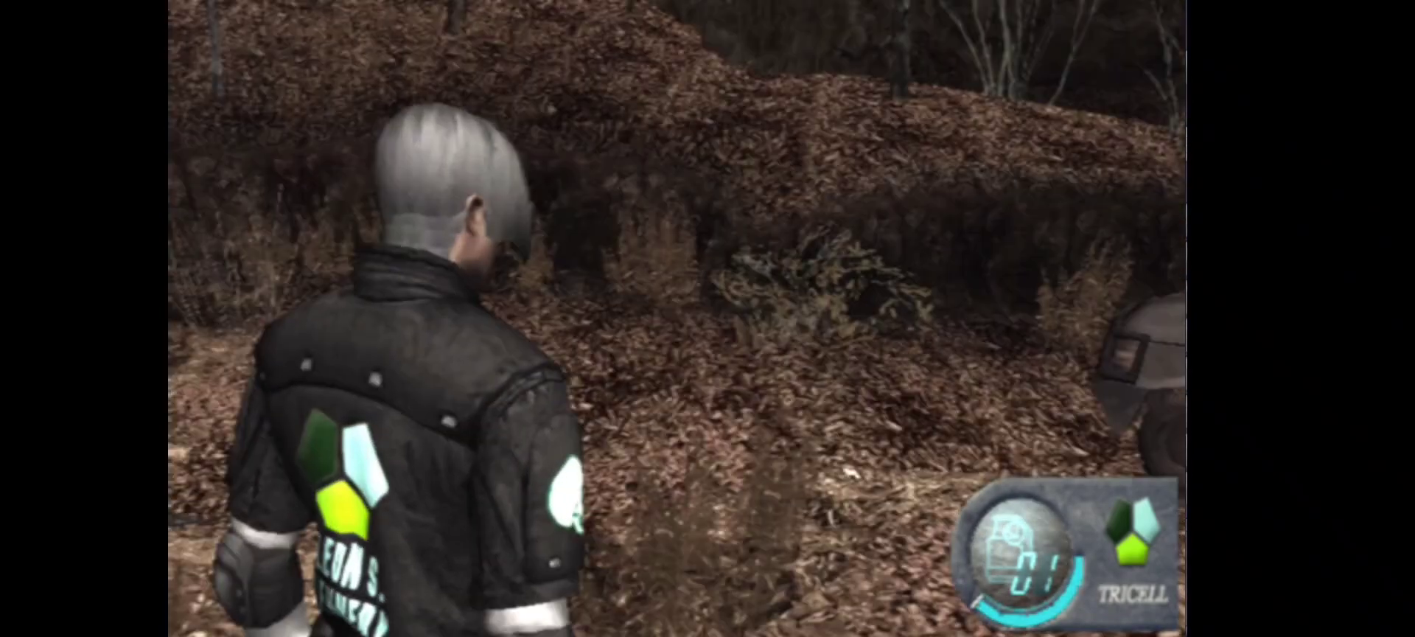
double_click(527, 214)
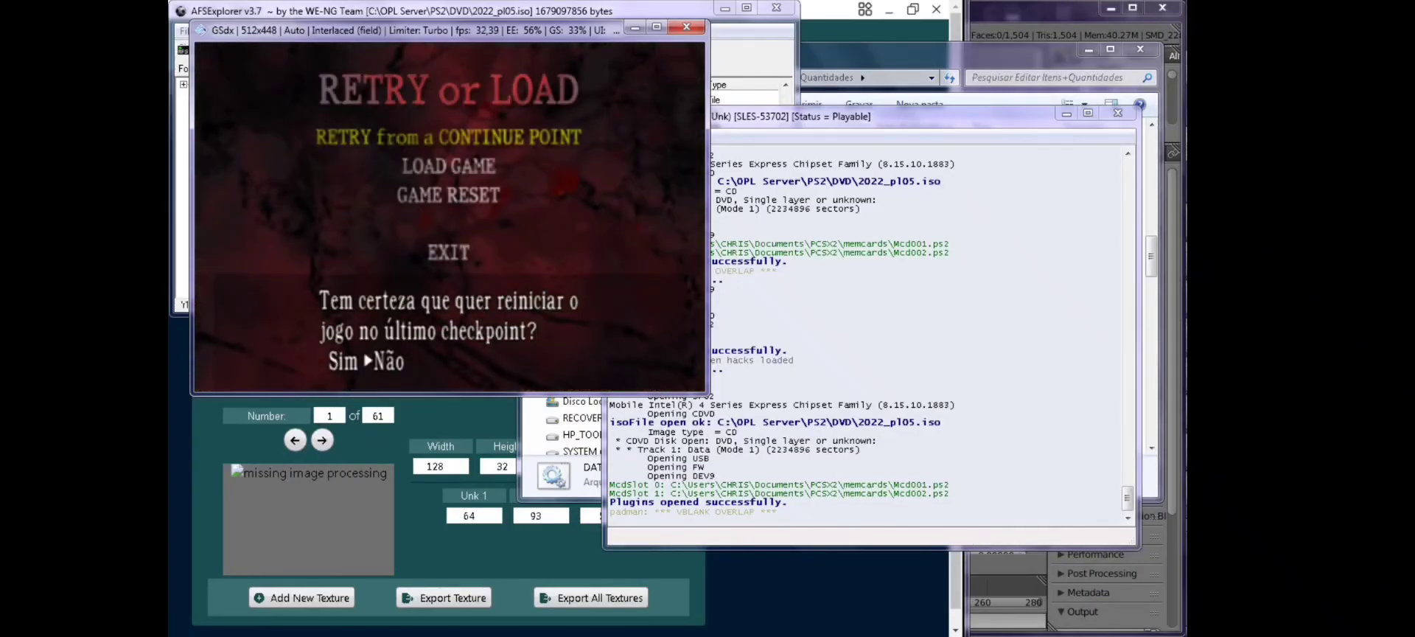
key(Left)
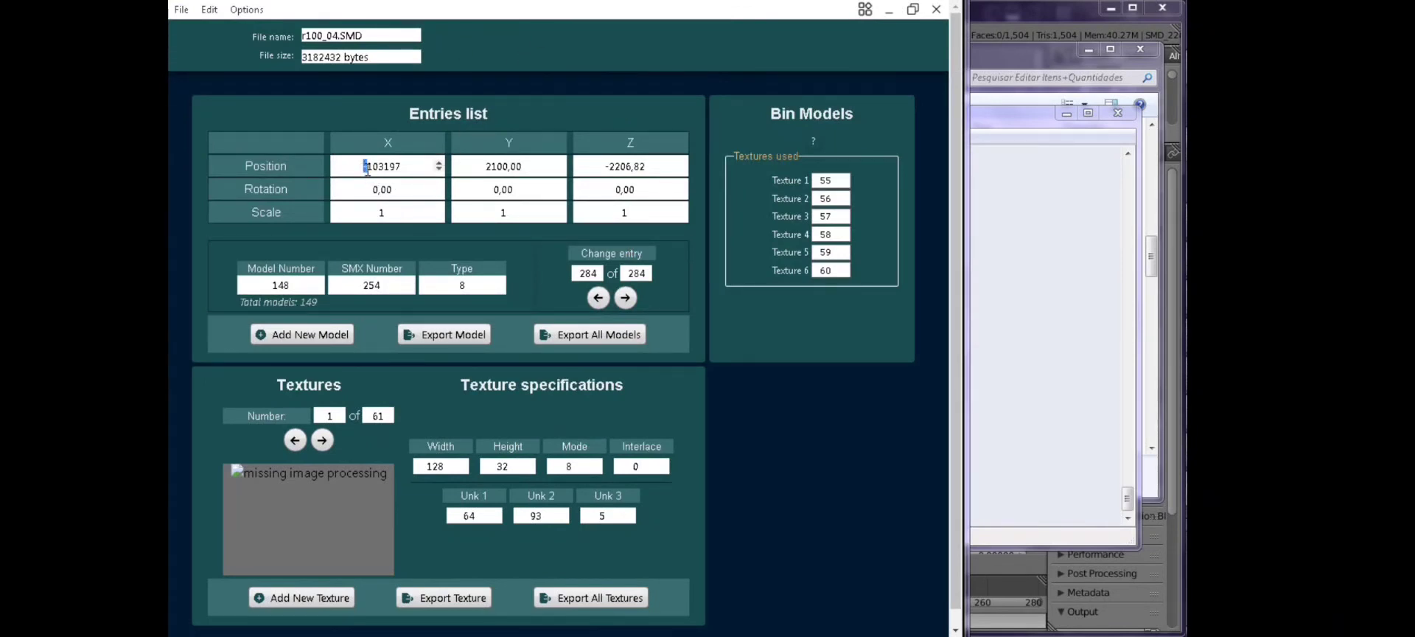
- In the SMD tool, set entry 284's X position to -103197 and save the SMD file
click(569, 83)
click(210, 9)
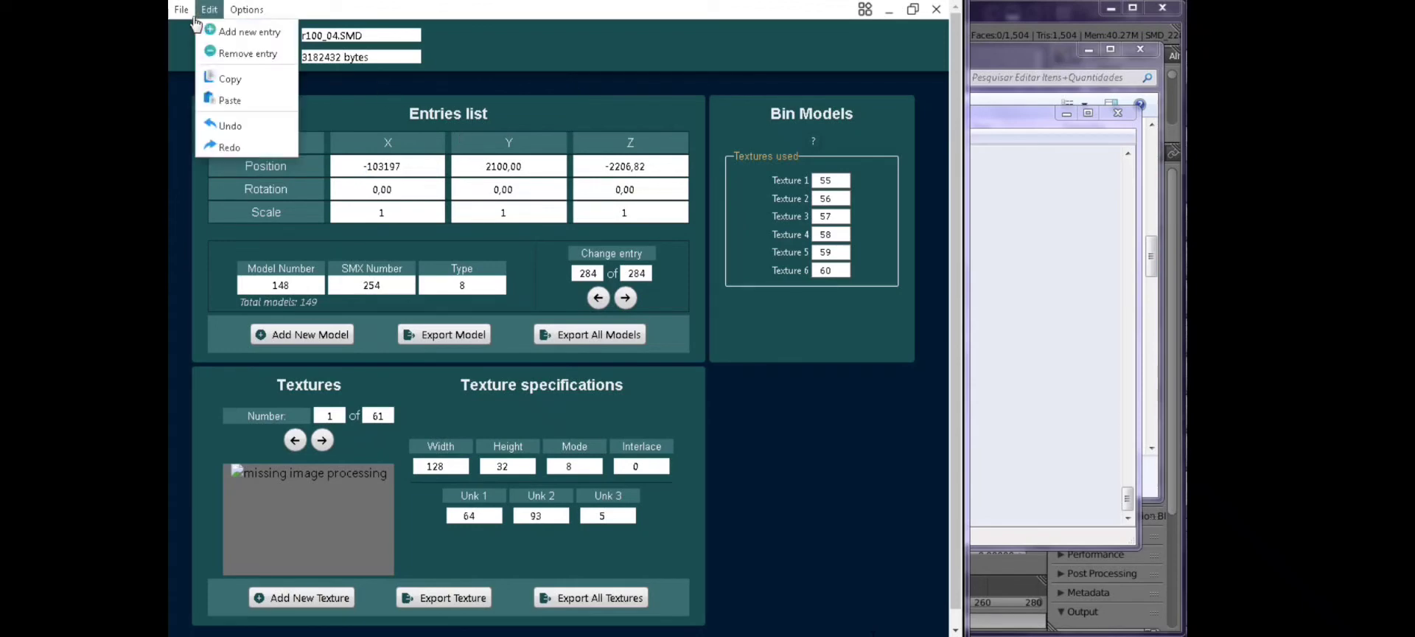
click(202, 79)
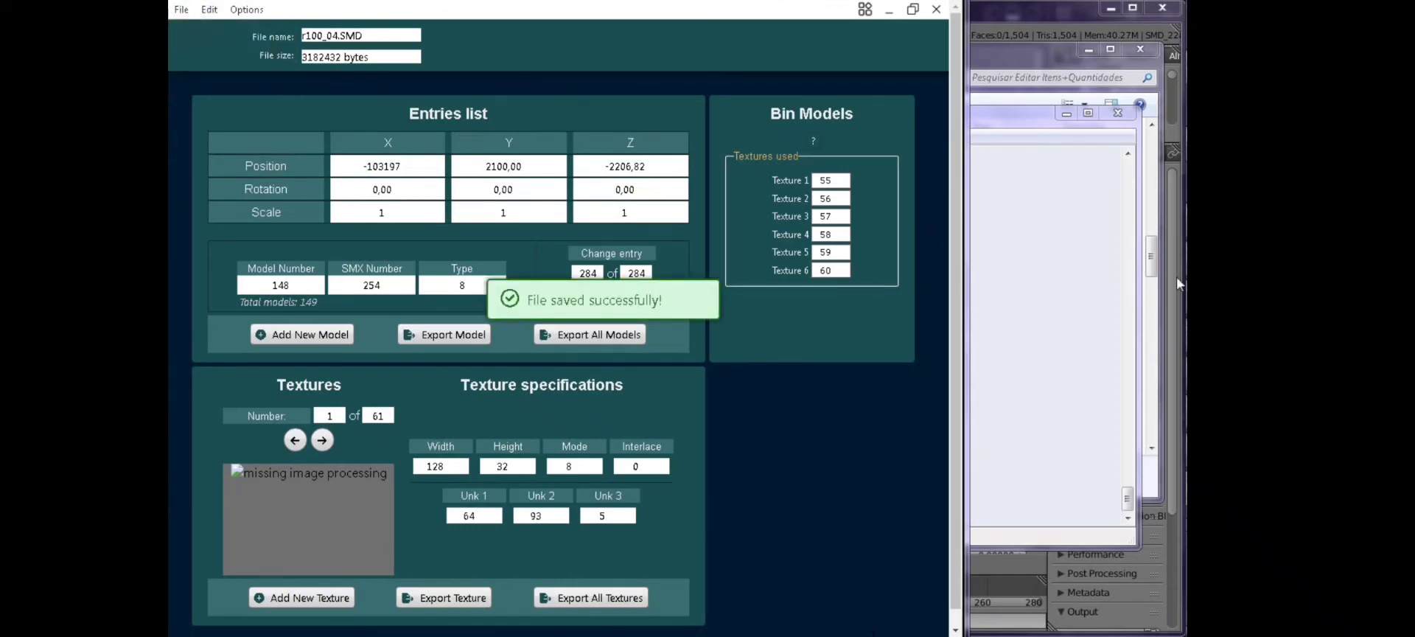
- Run DAT_Repack.bat again and replace r100.dat in the ISO with the newly repacked file using AFSExplorer
mouse_move(1161, 68)
click(1117, 81)
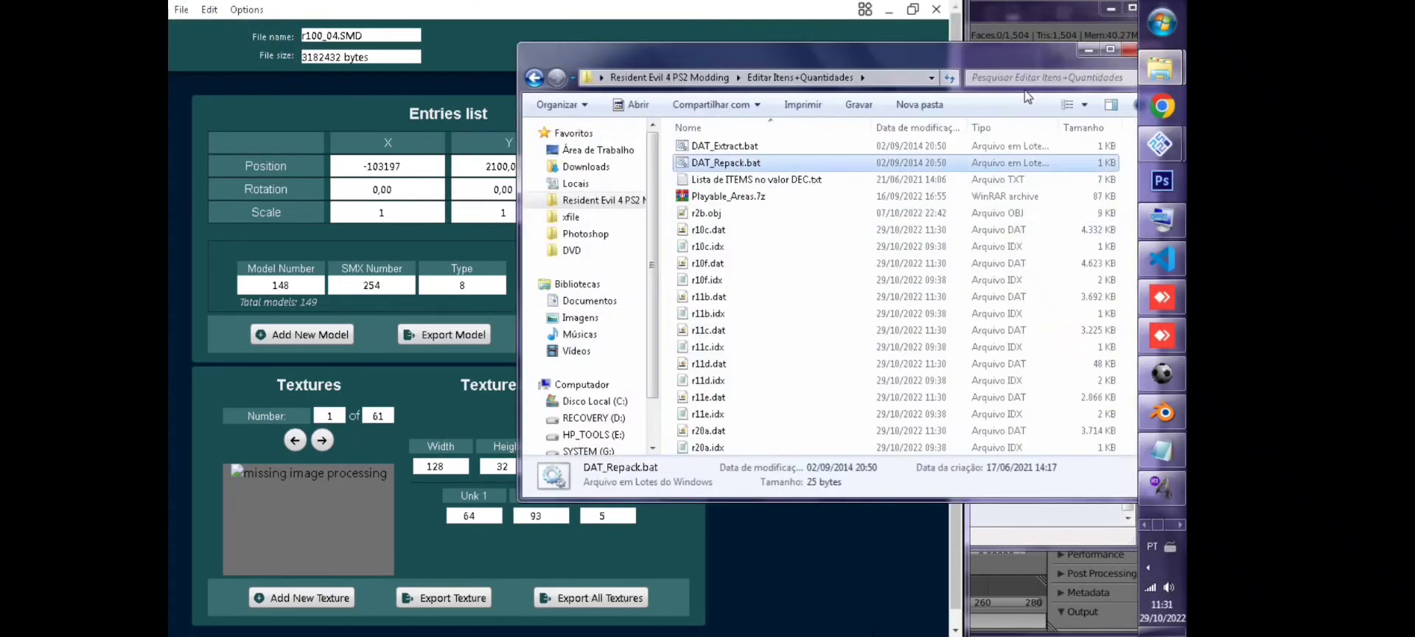
double_click(825, 159)
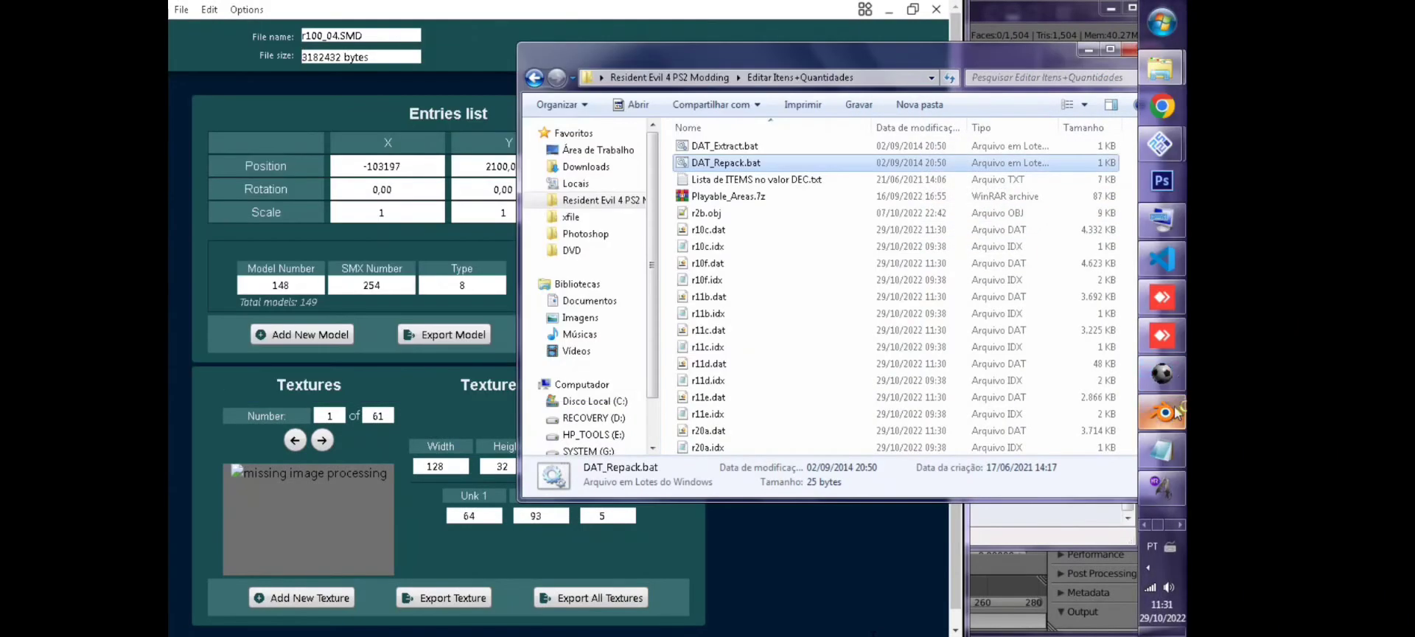
click(1161, 375)
click(219, 32)
click(242, 51)
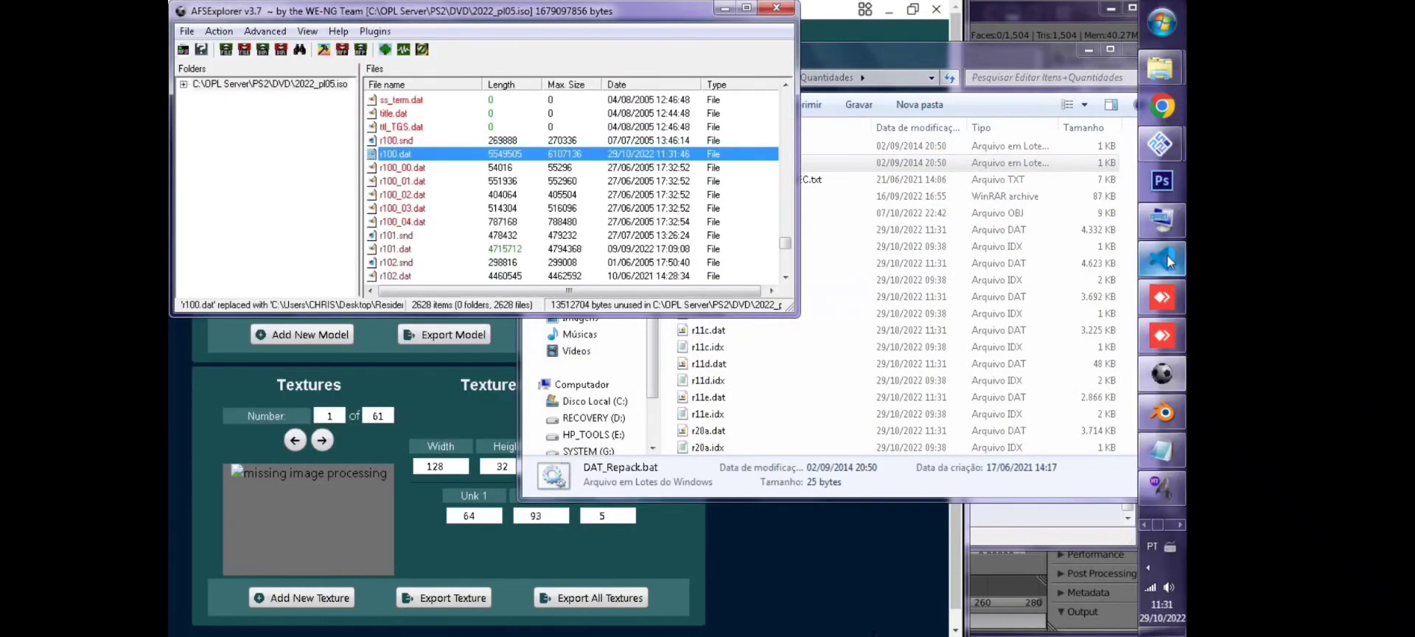
- Switch to PCSX2 and boot 2022_pl05.iso again to test the corrected bulldozer position
click(1162, 427)
click(318, 134)
click(363, 210)
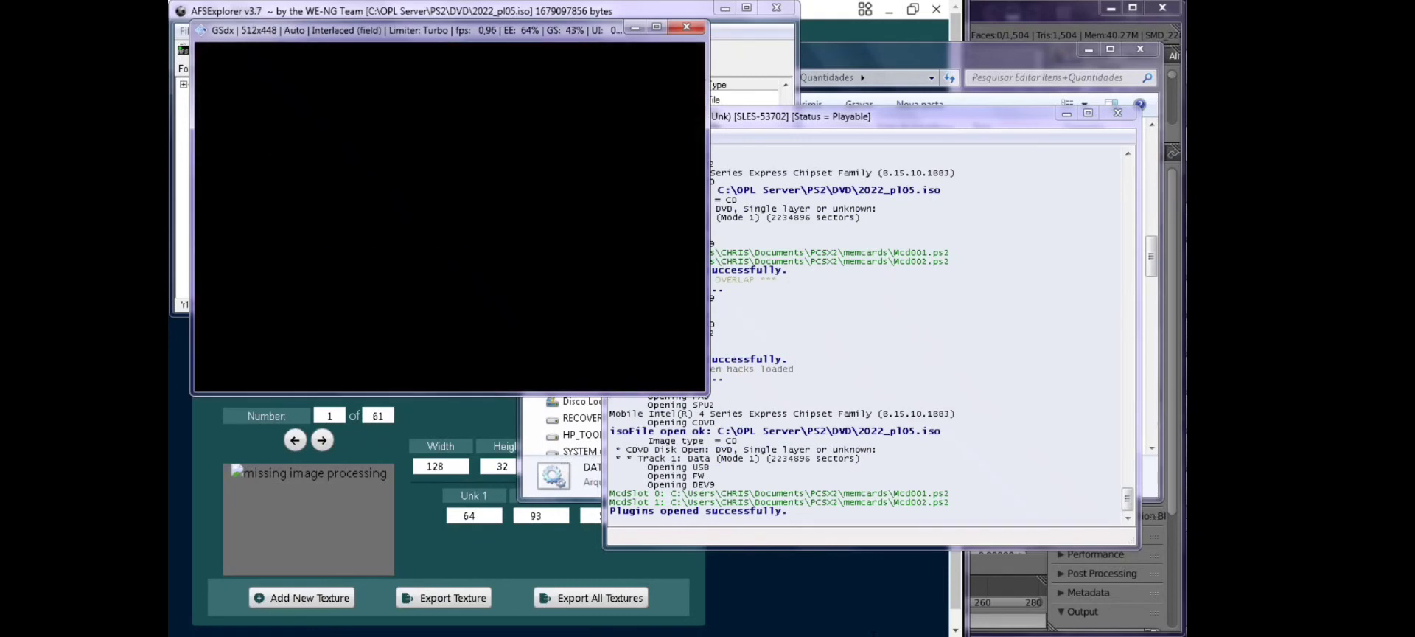